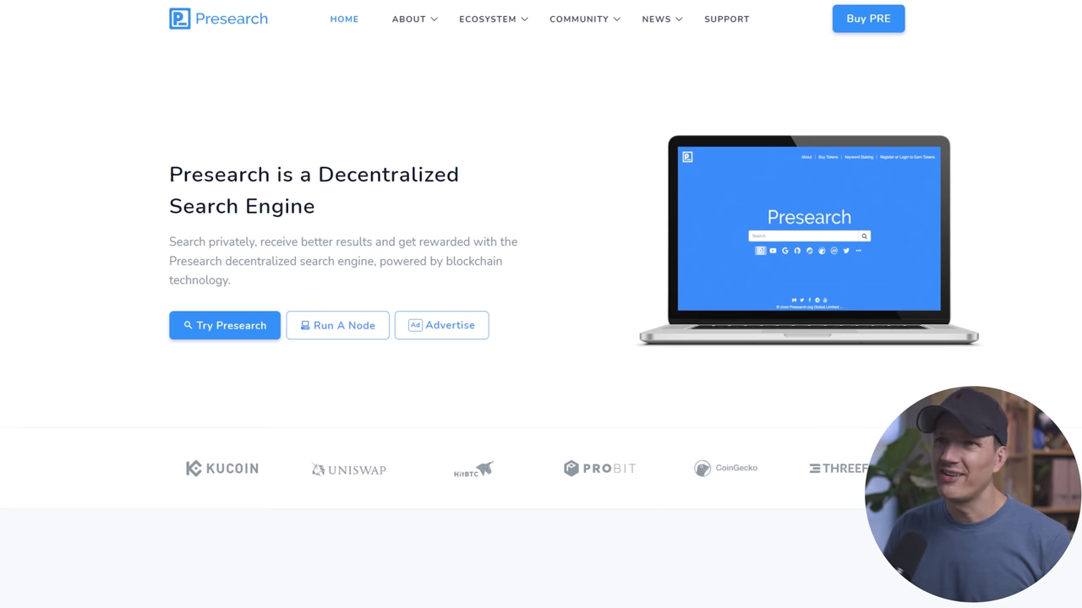
- Deposit $1,000.00 from the bank account into Strike
drag(169, 169, 315, 214)
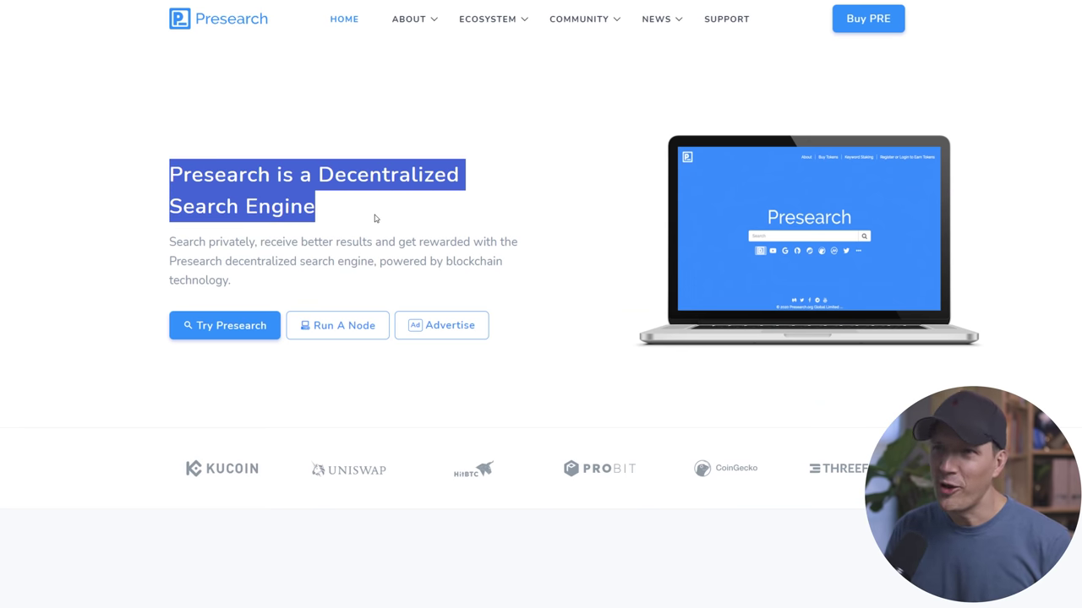
click(204, 259)
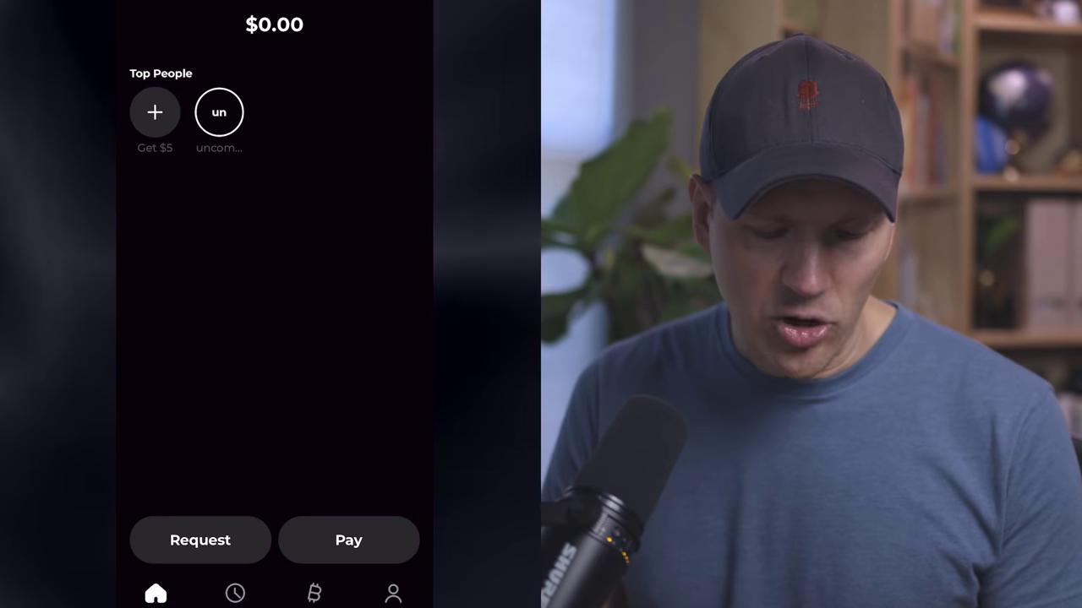
click(393, 594)
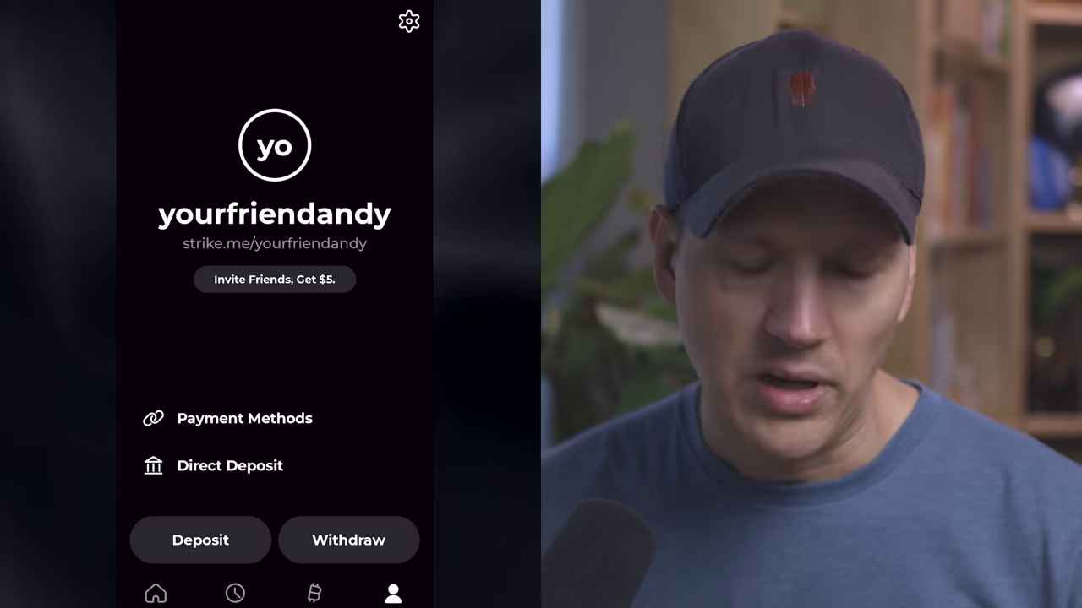
click(201, 540)
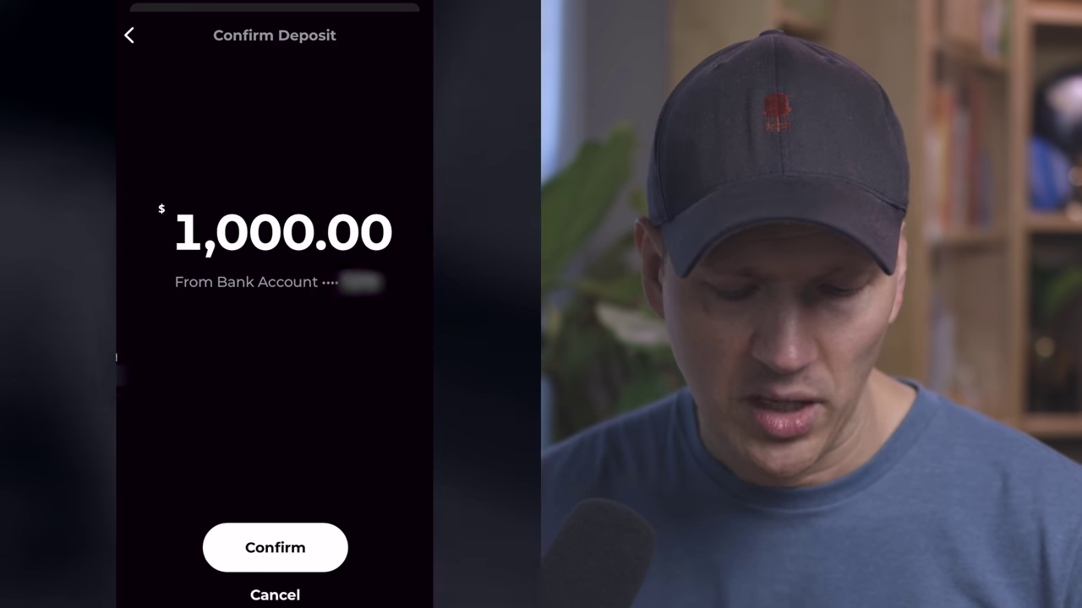
click(274, 548)
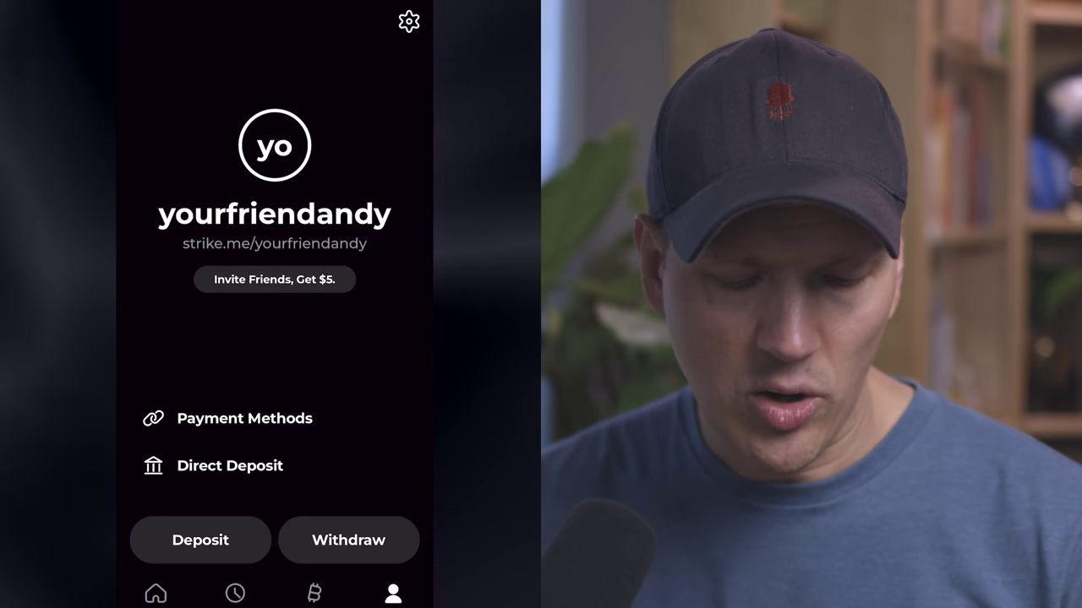
- Buy bitcoin with the maximum $1,000.00 and confirm the purchase
click(313, 594)
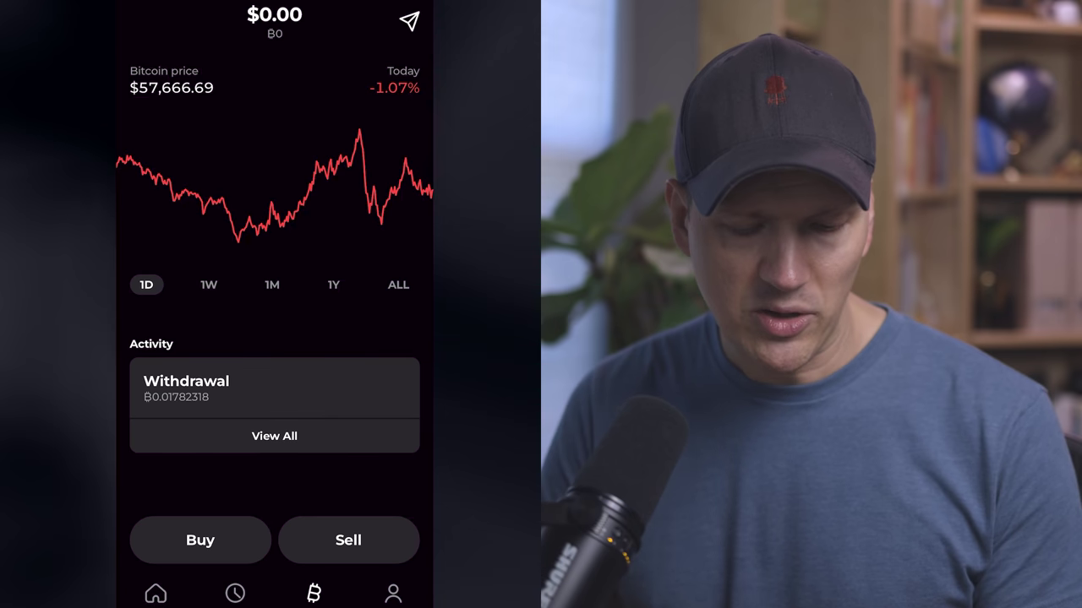
click(201, 540)
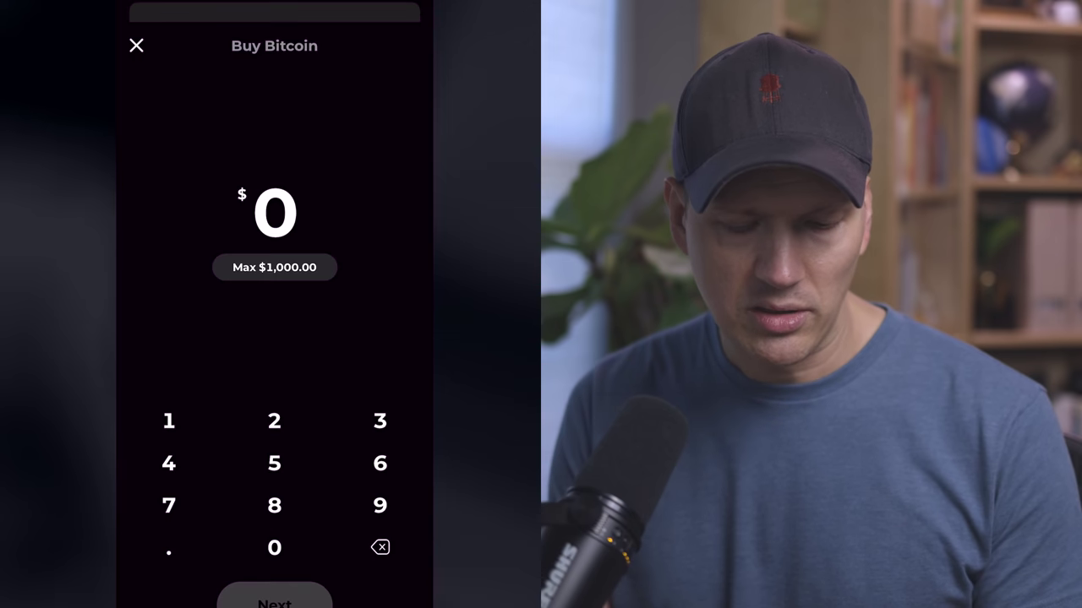
click(275, 267)
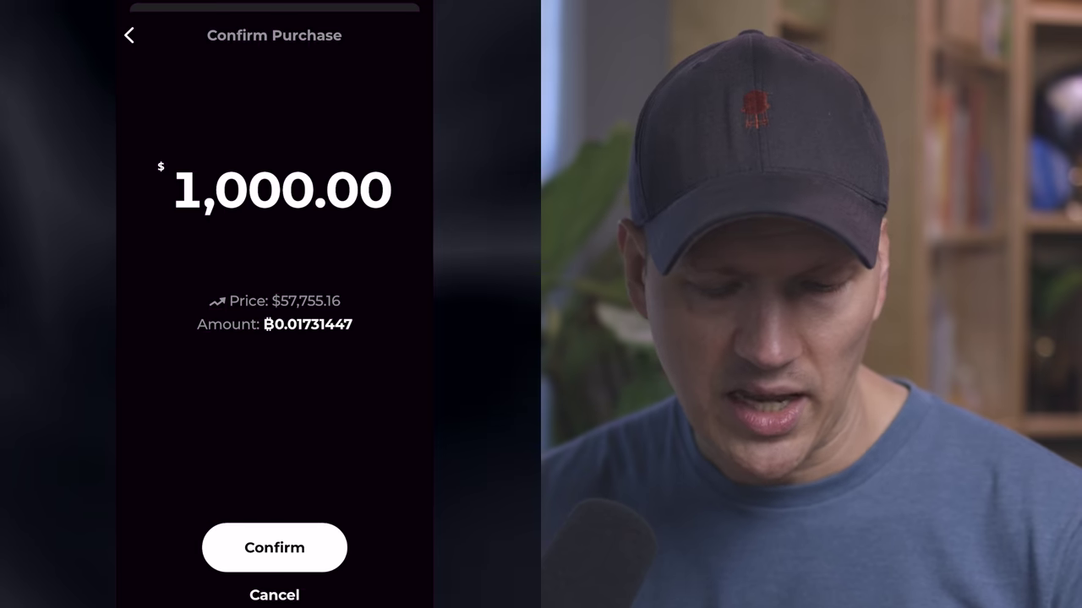
click(273, 548)
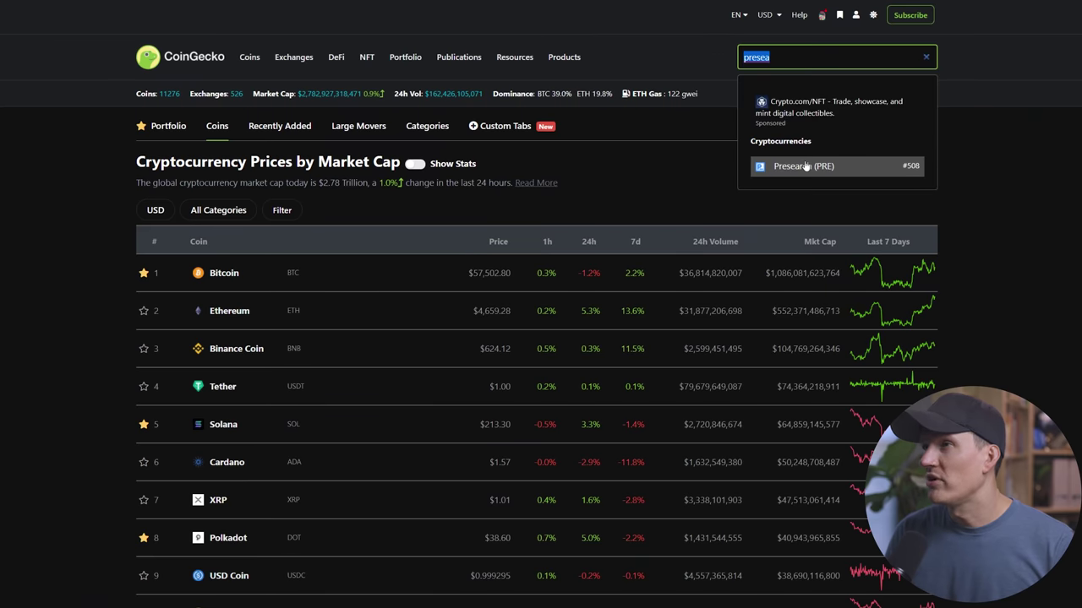
- Open the Presearch (PRE) coin page from CoinGecko's search results
click(804, 166)
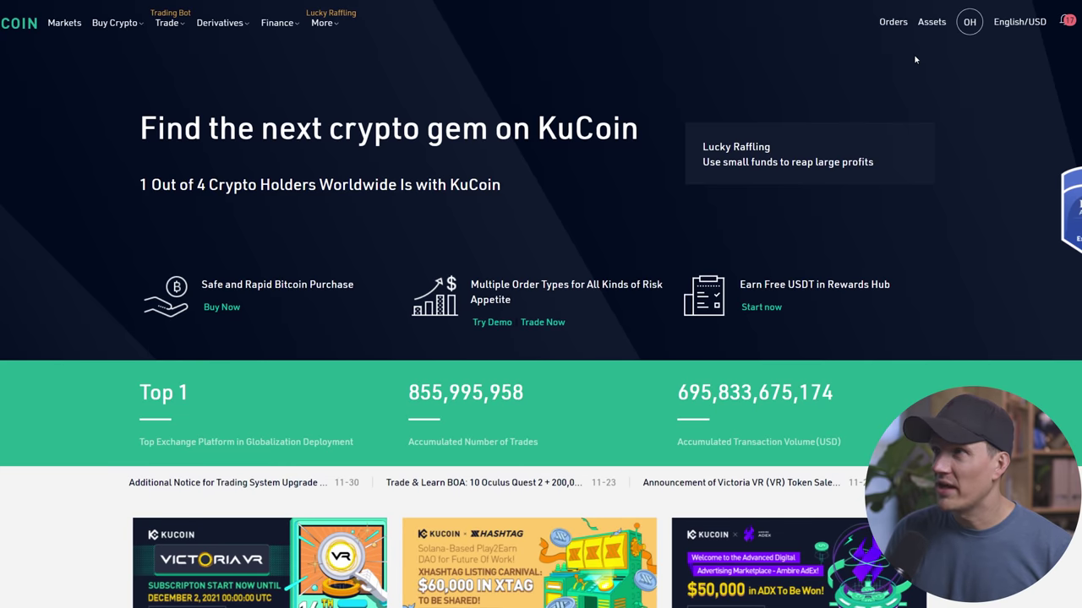
- Show the BTC deposit address and its QR code on KuCoin's Deposit page
click(931, 22)
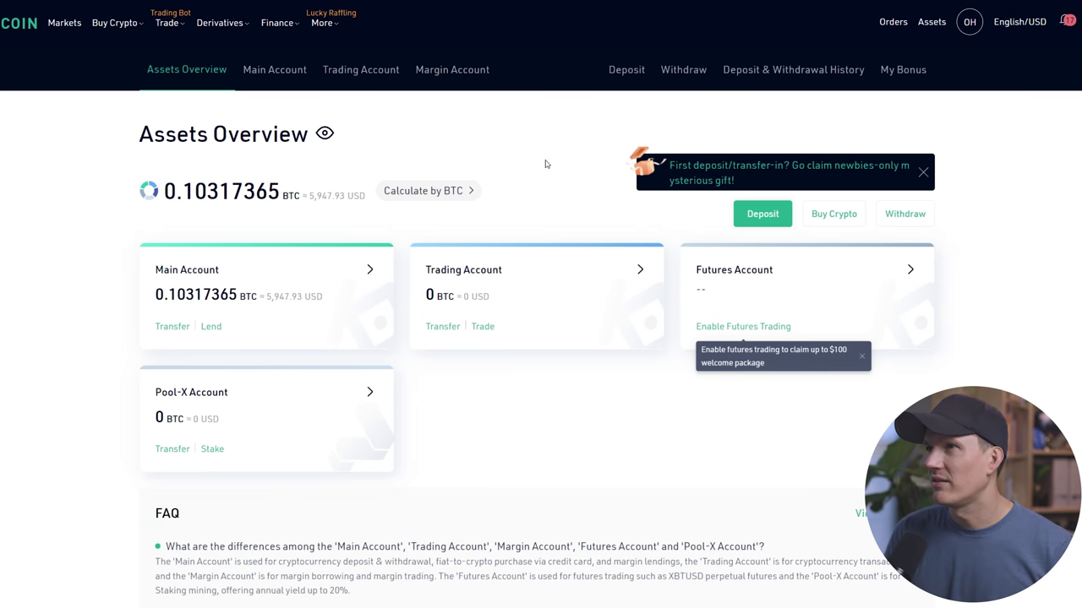
click(640, 78)
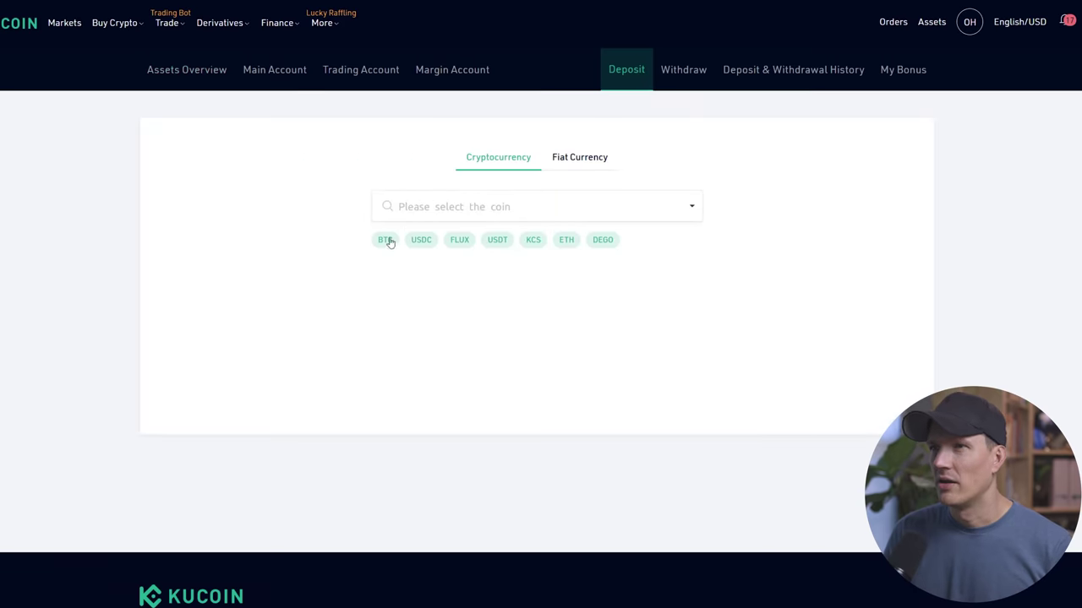
click(462, 202)
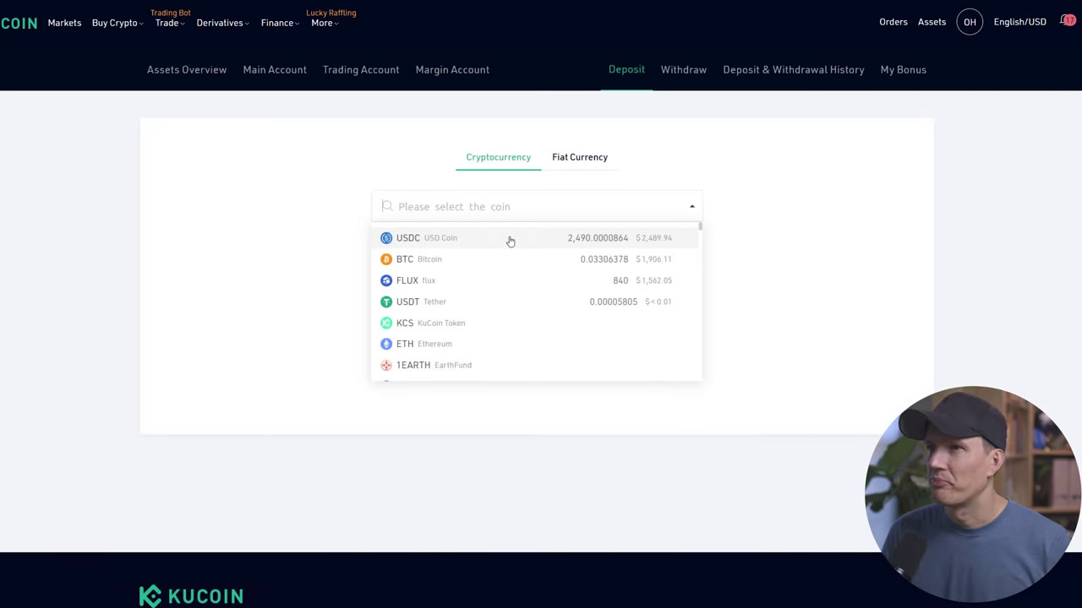
click(428, 267)
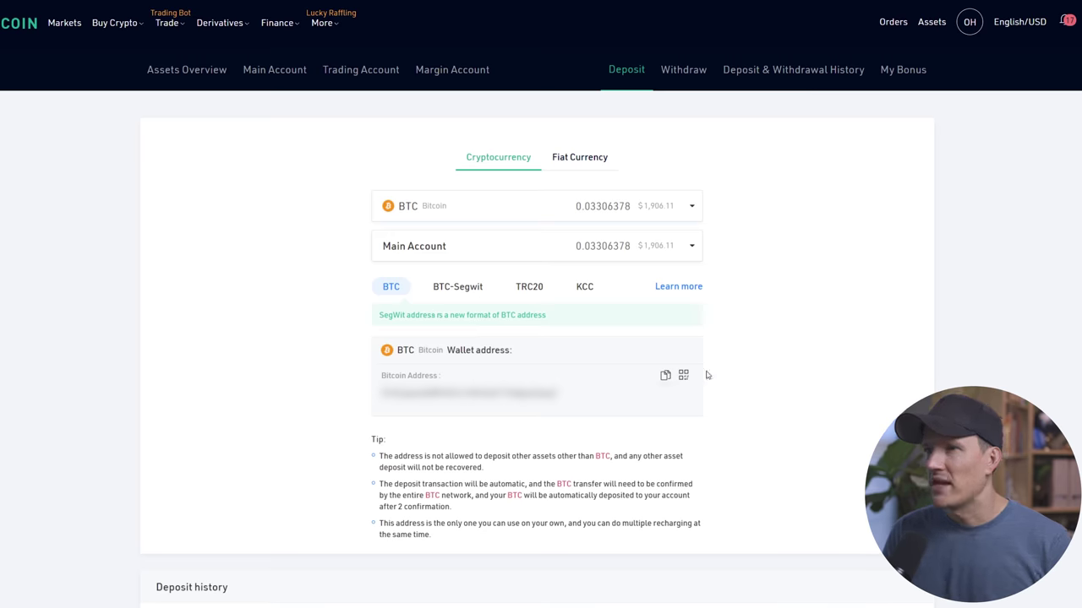
mouse_move(683, 380)
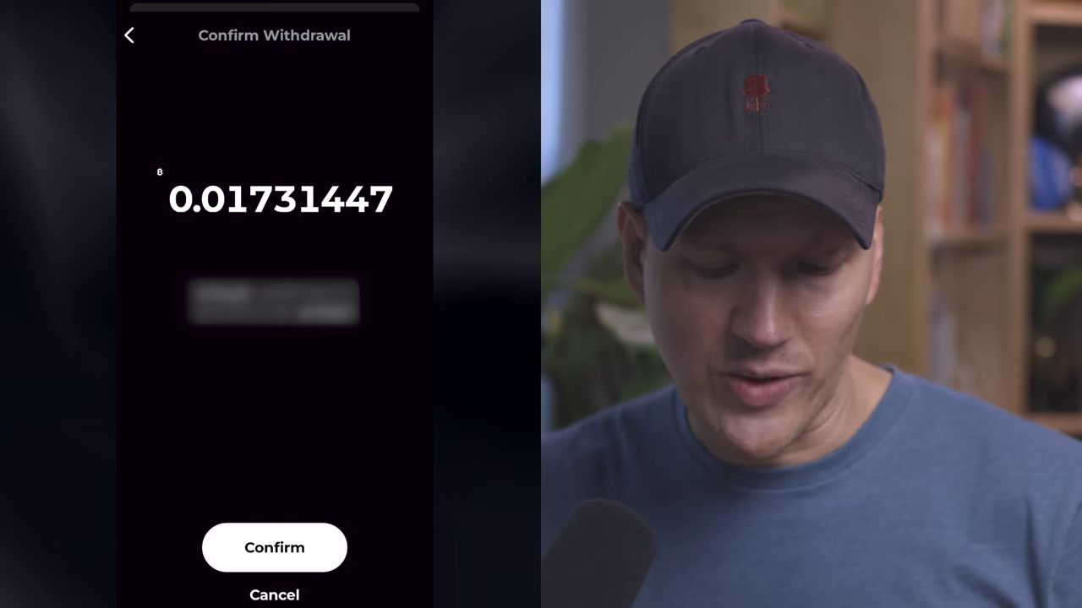
- Confirm the Strike withdrawal of ₿0.01731447 to the KuCoin deposit address
click(274, 547)
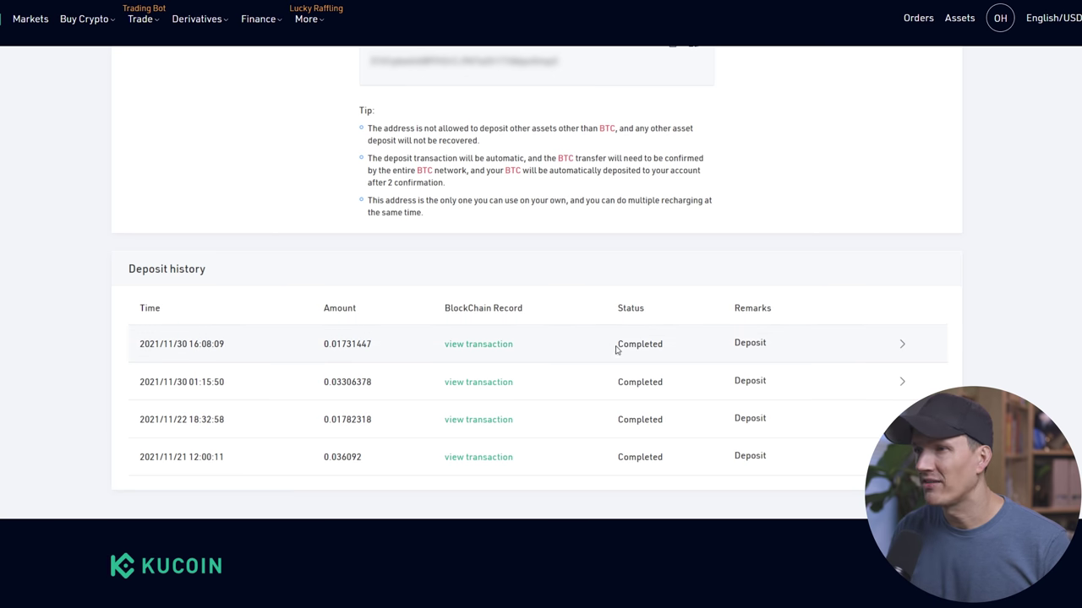
- Transfer the full available 0.05037825 BTC from Main Account to Trading Account
drag(620, 345, 679, 347)
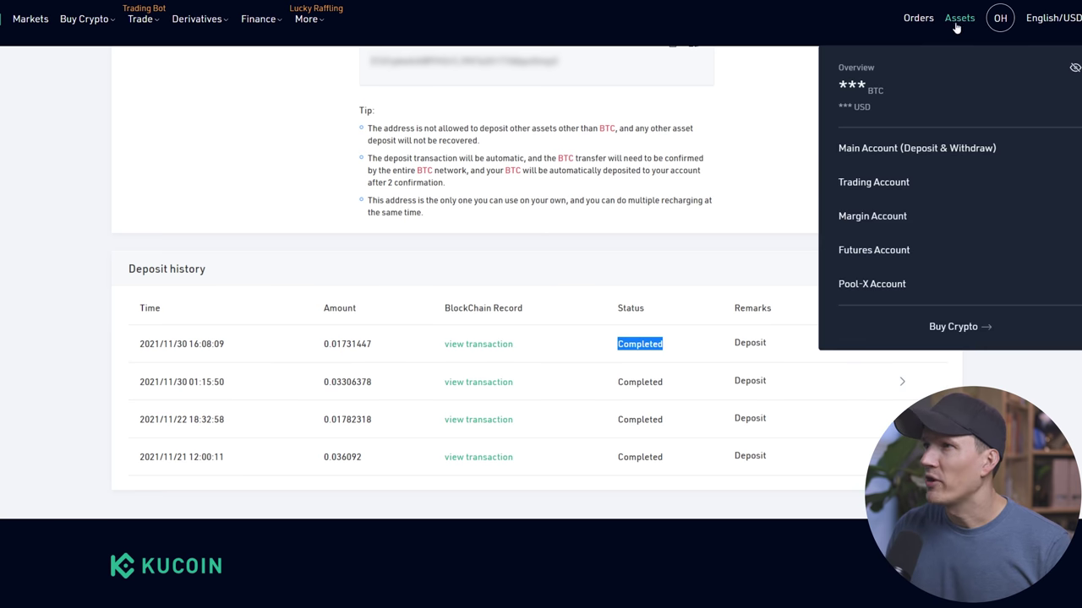
click(956, 25)
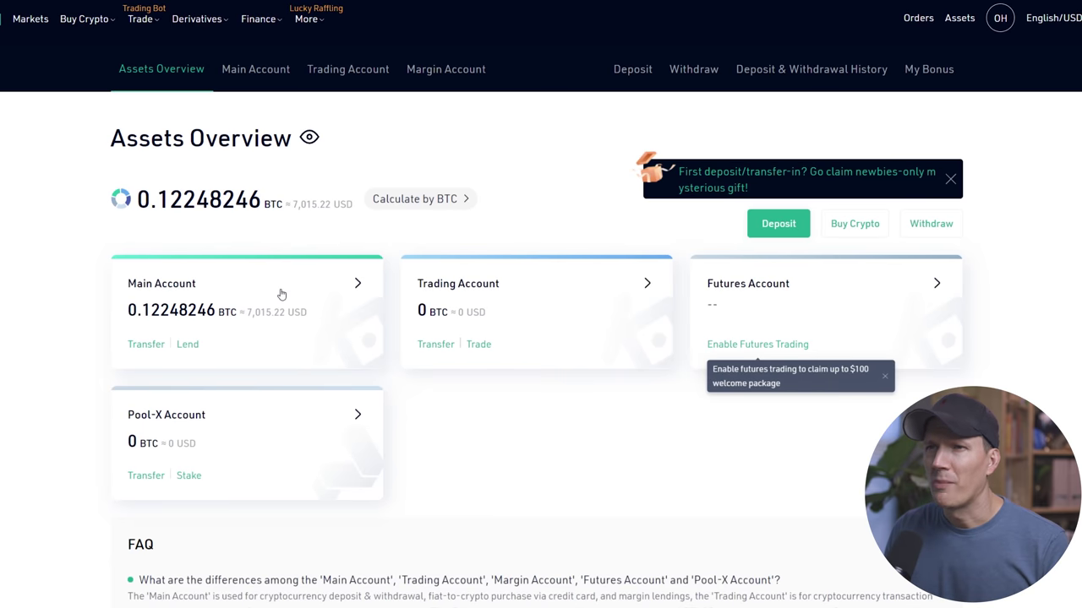
click(281, 294)
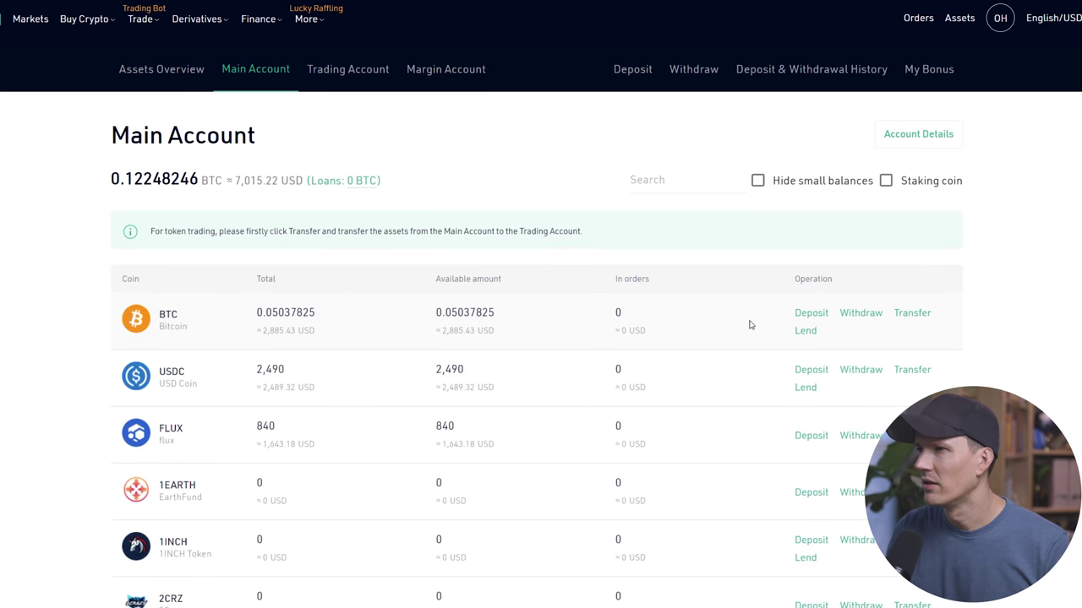
click(906, 315)
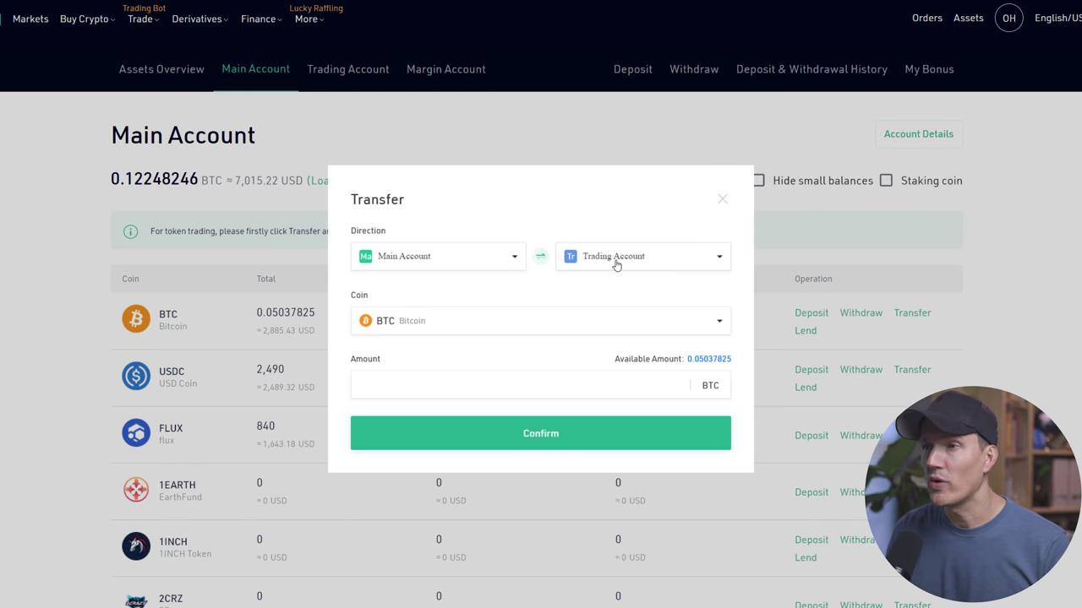
click(712, 360)
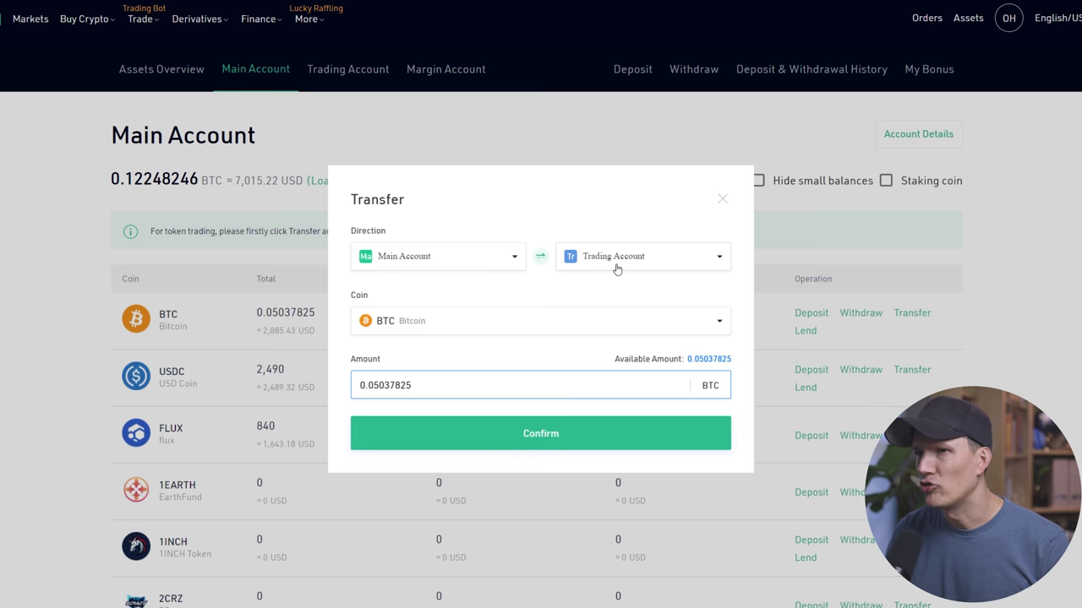
click(544, 447)
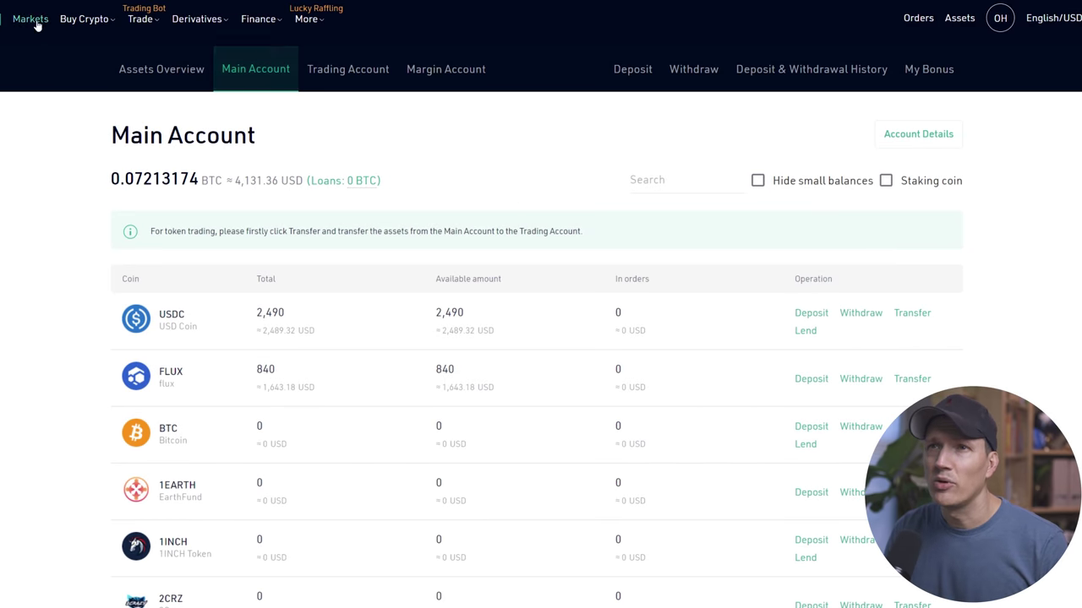
- Find the PRE/BTC pair among BTC markets and switch the order form to Market
click(106, 36)
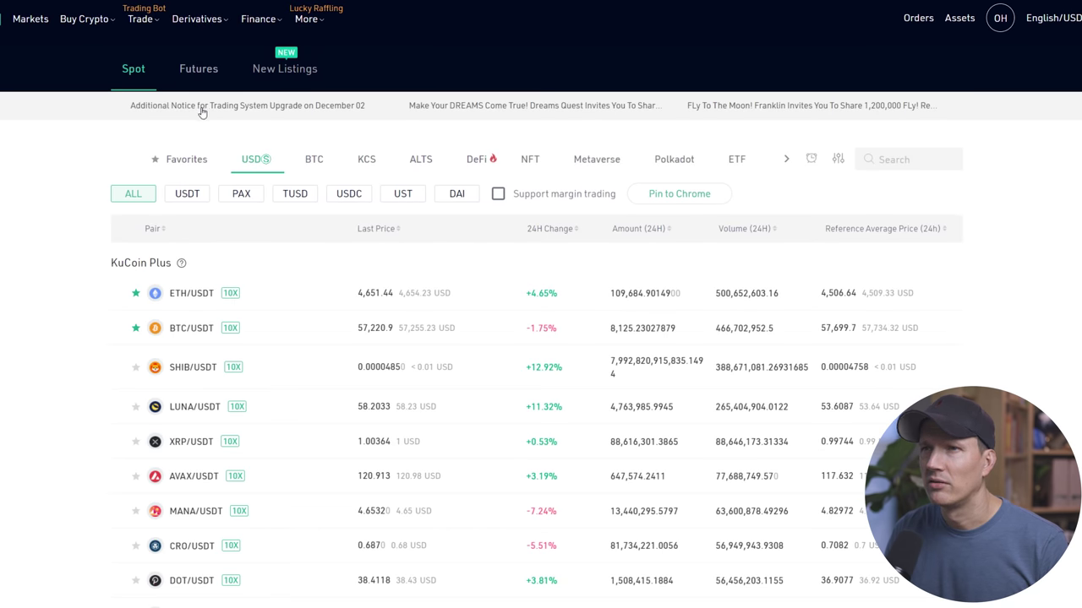
click(313, 161)
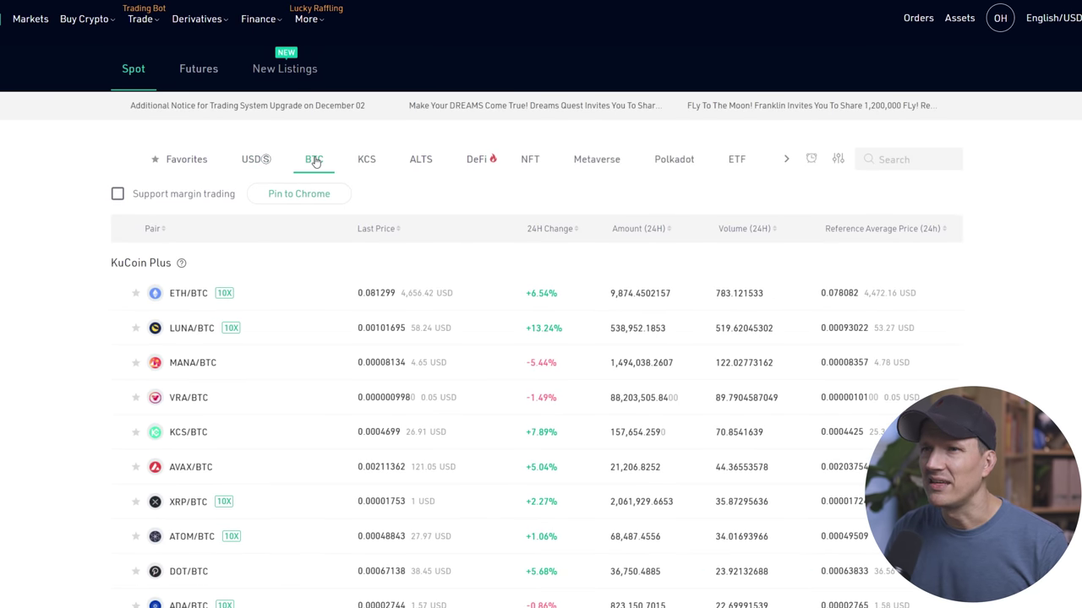
click(888, 160)
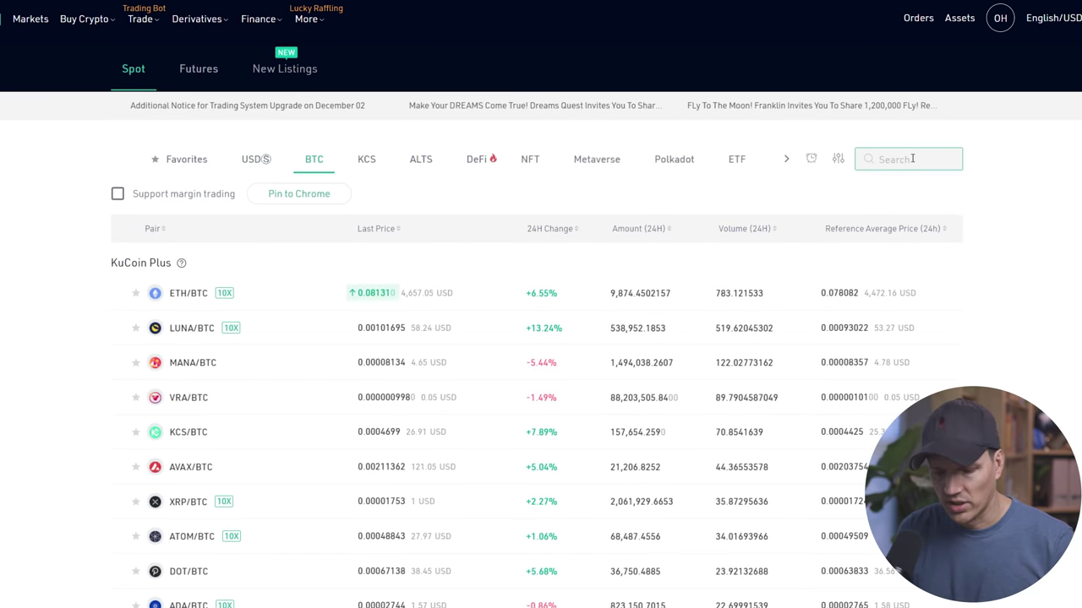
text(pre)
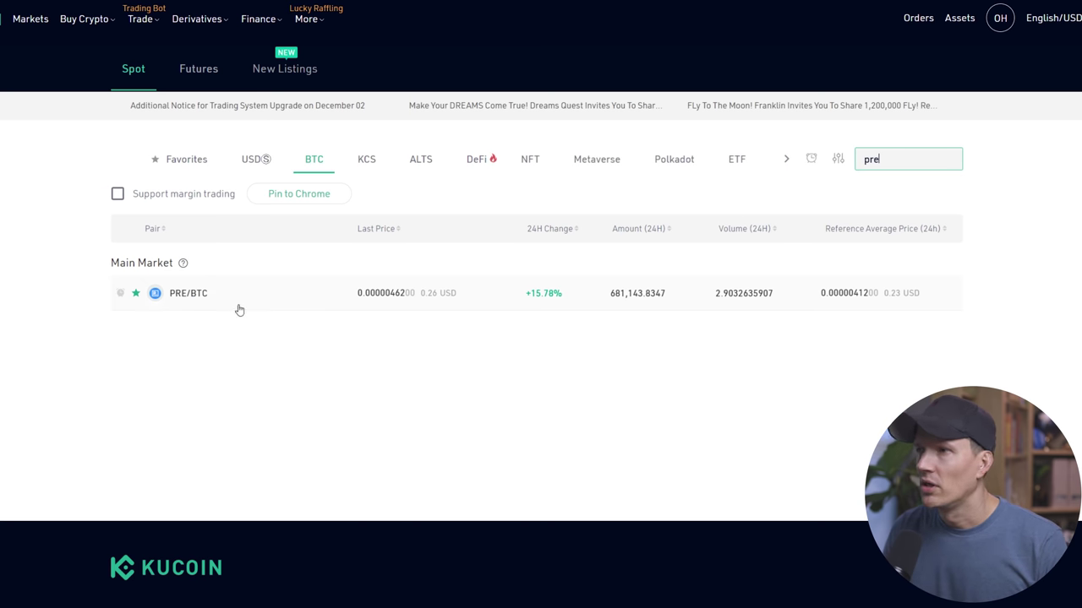
click(188, 296)
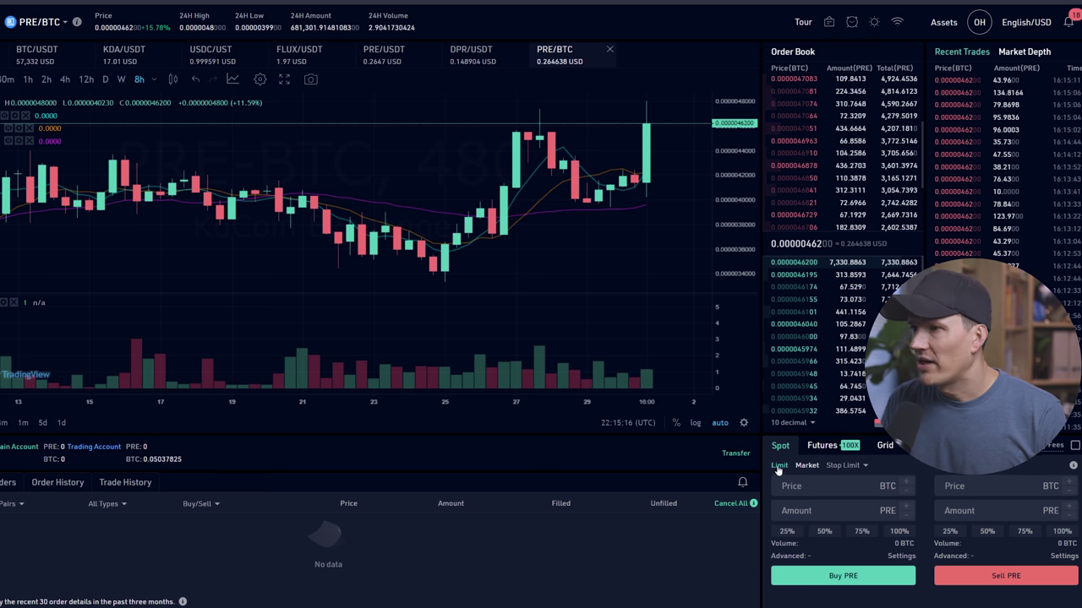
click(807, 466)
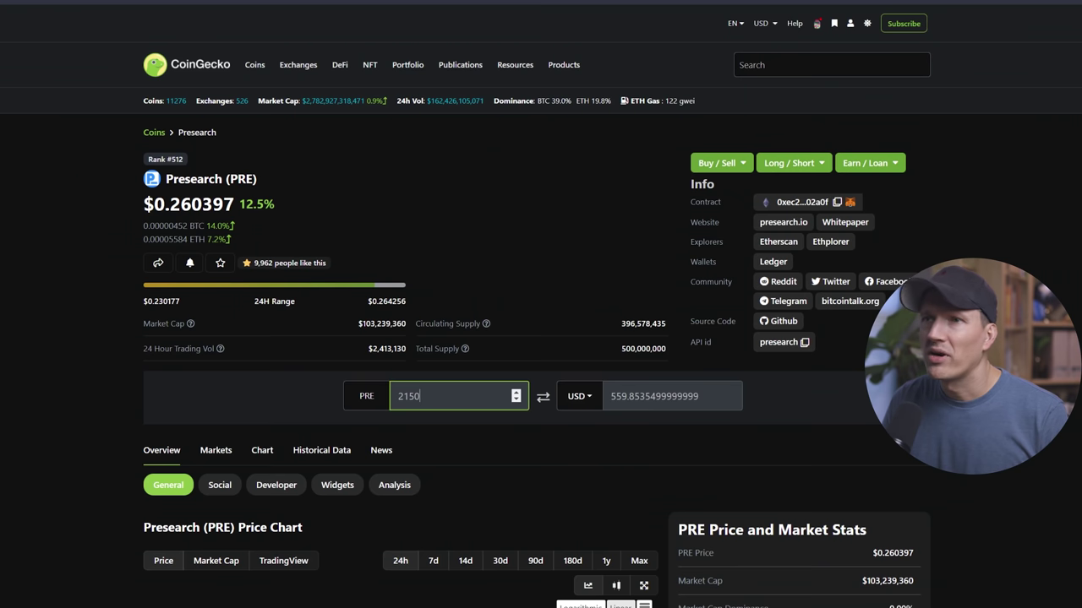
- Read CoinGecko's converter value for 2150 PRE, about $559.85
click(55, 283)
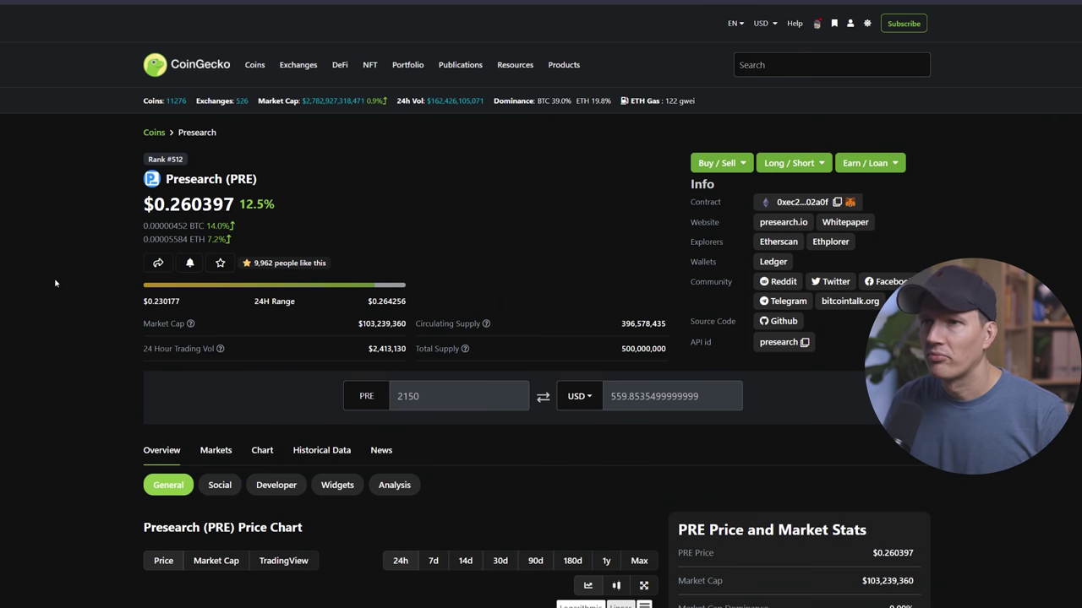
double_click(463, 404)
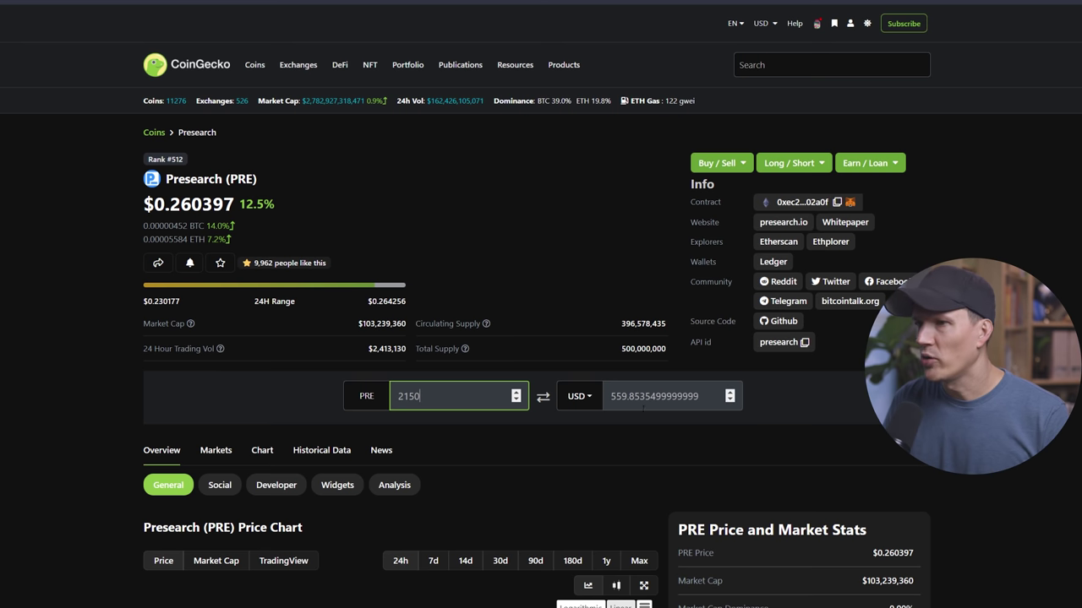
drag(610, 396, 616, 396)
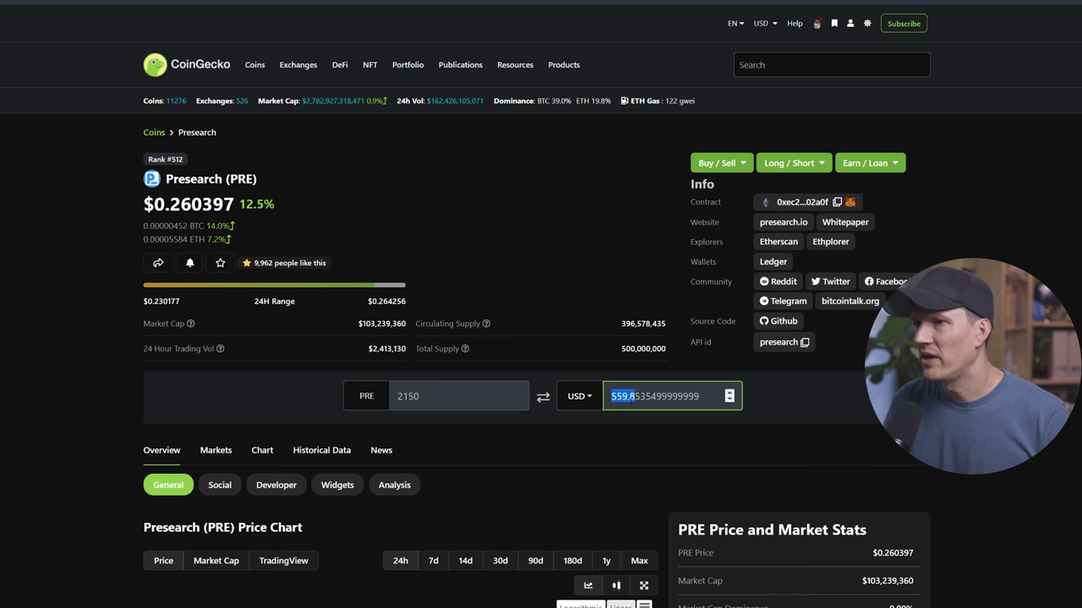
click(618, 397)
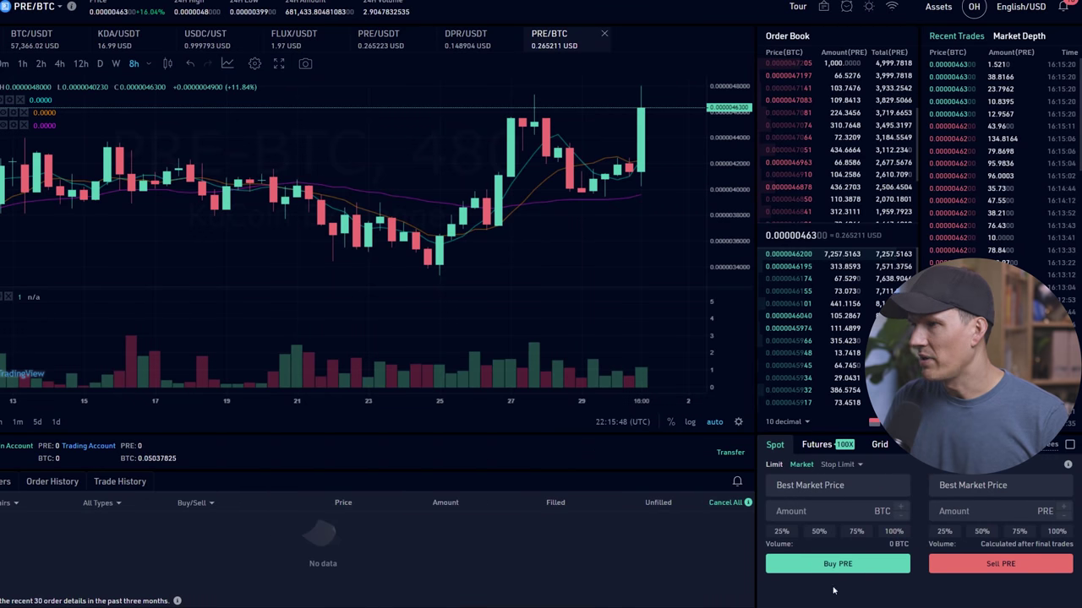
click(827, 512)
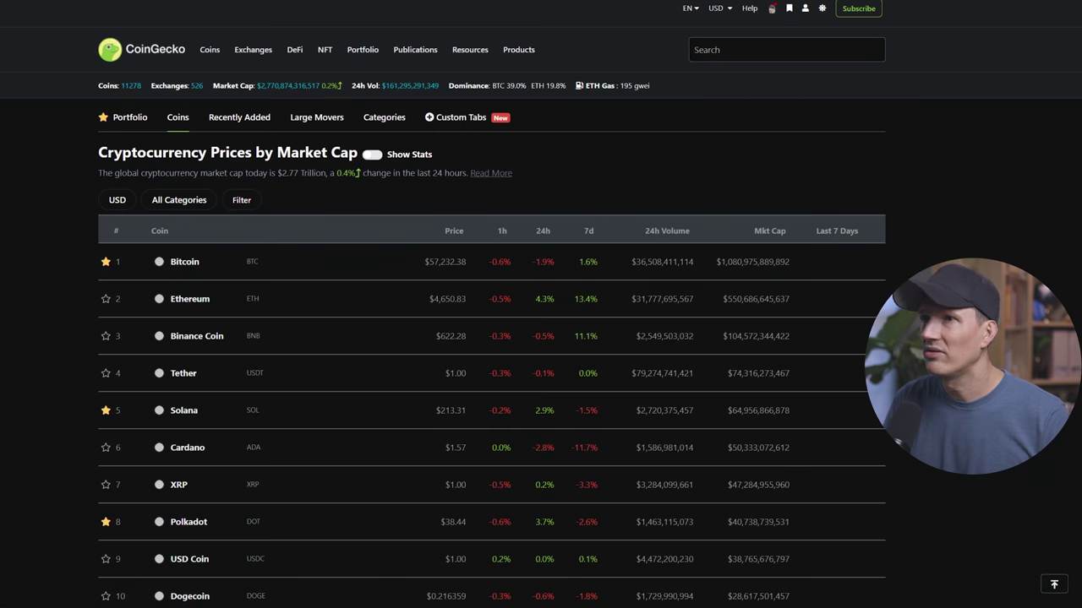
- Convert 575 USD on CoinGecko's Bitcoin page and select the 0.0100466 BTC result
click(184, 262)
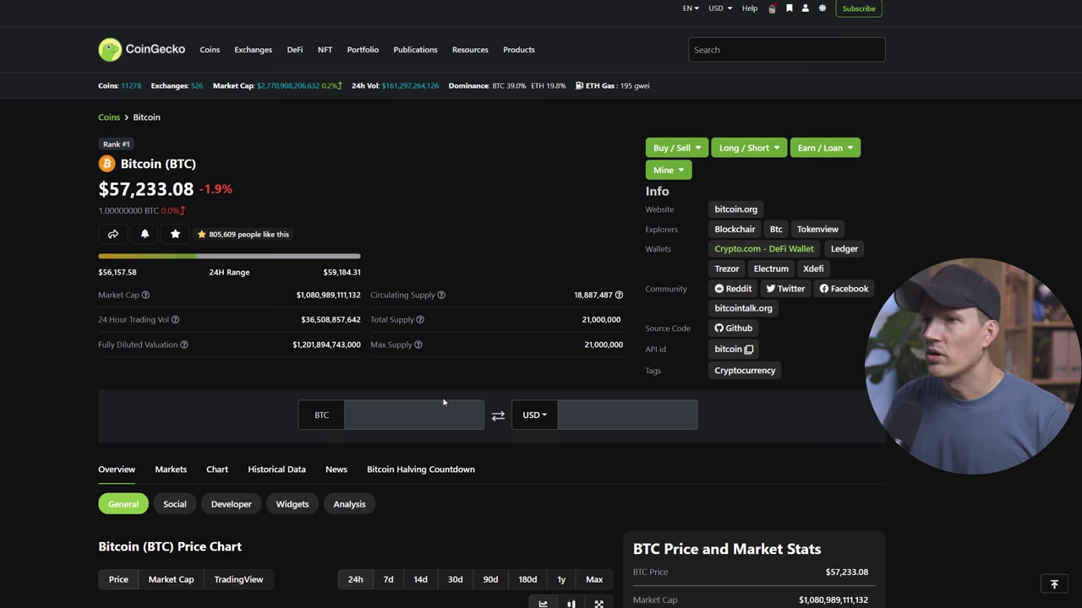
click(603, 415)
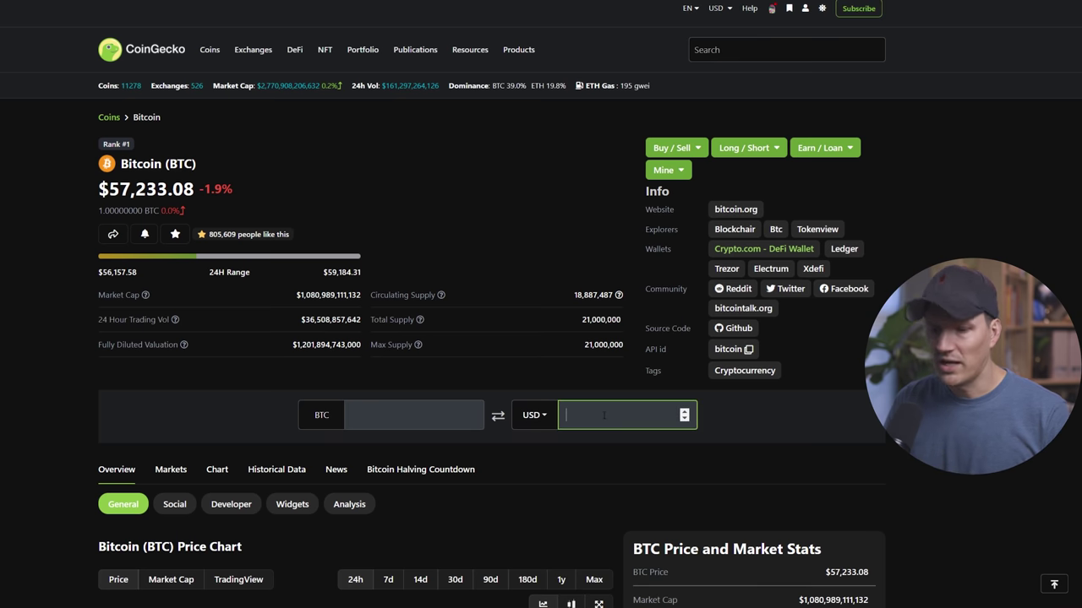
text(67)
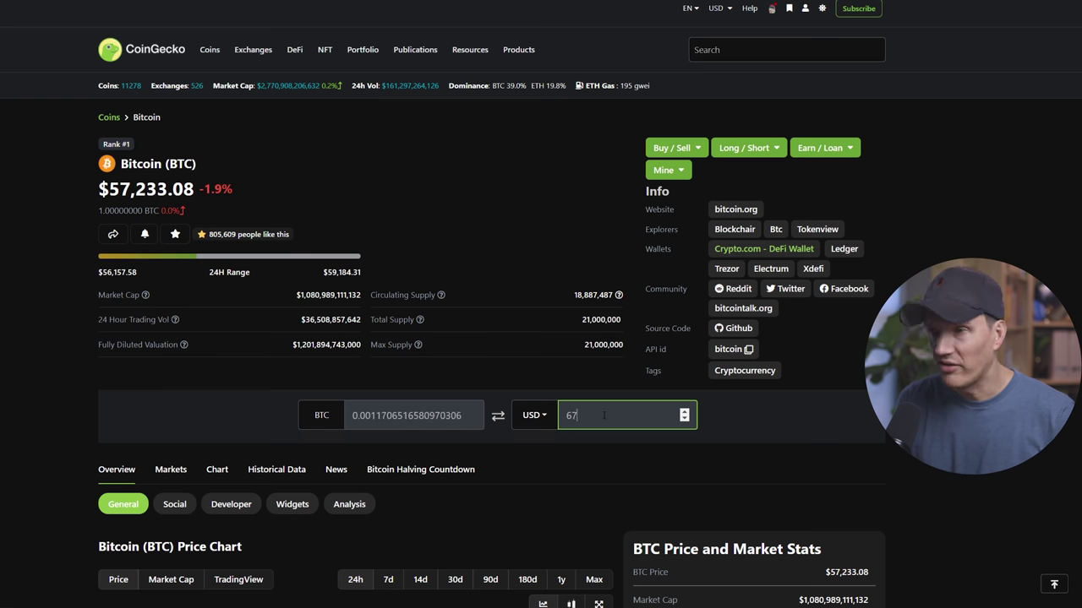
text(5)
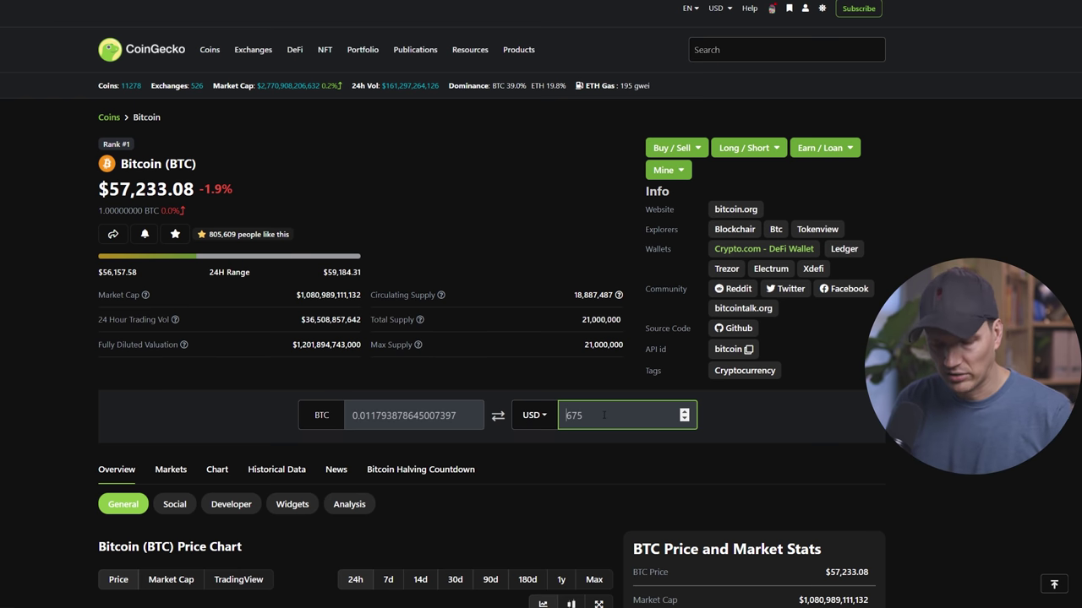
key(Delete)
text(5)
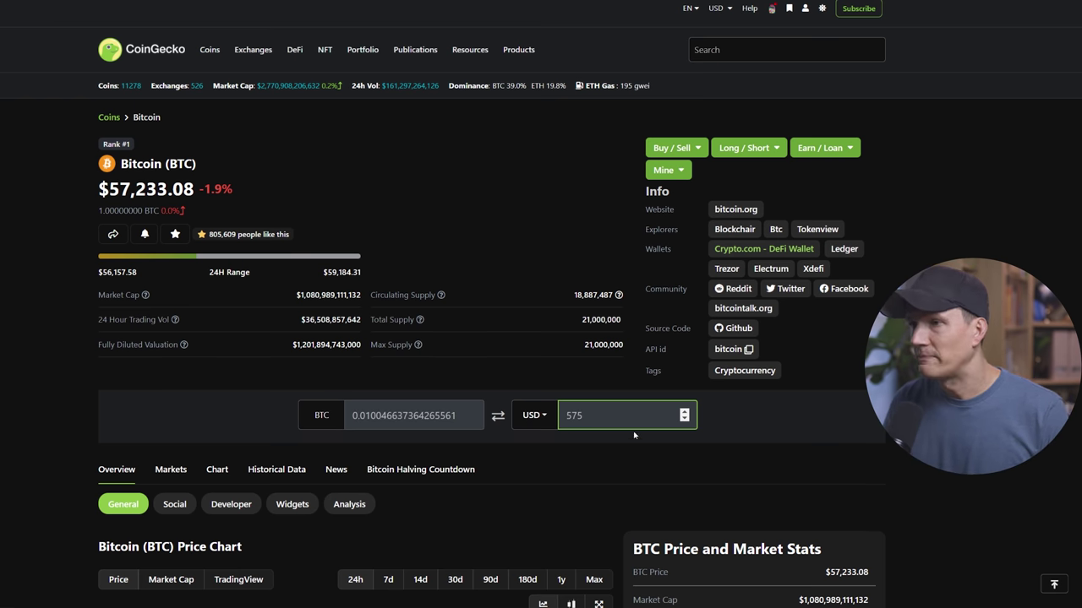
drag(352, 416, 409, 416)
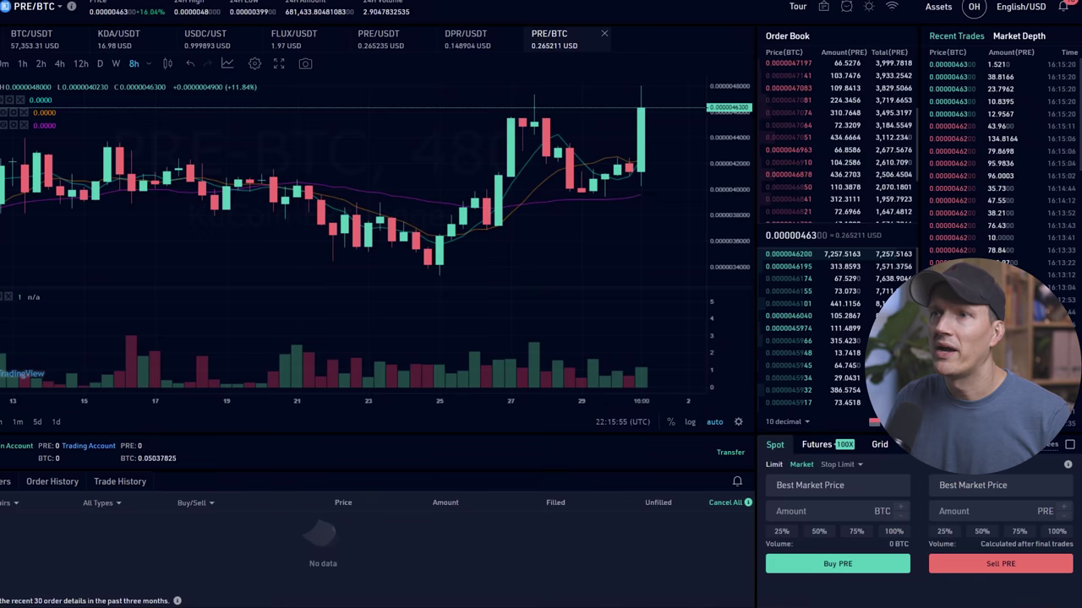
- Market-buy PRE with 0.0100466373 BTC, bringing the PRE balance to 2152.35573786
text(0.0100466373)
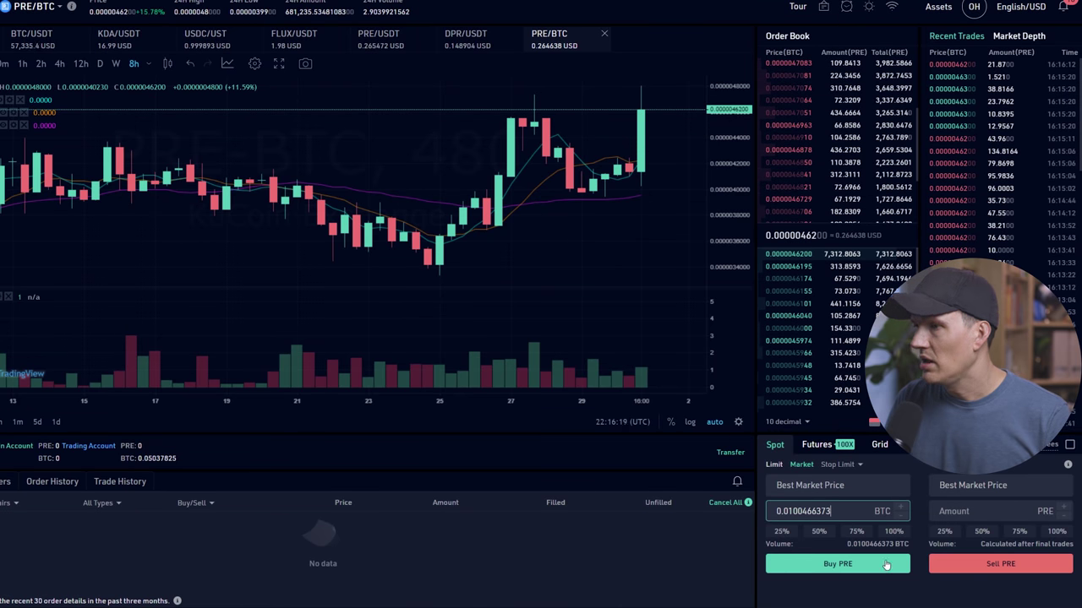
double_click(837, 511)
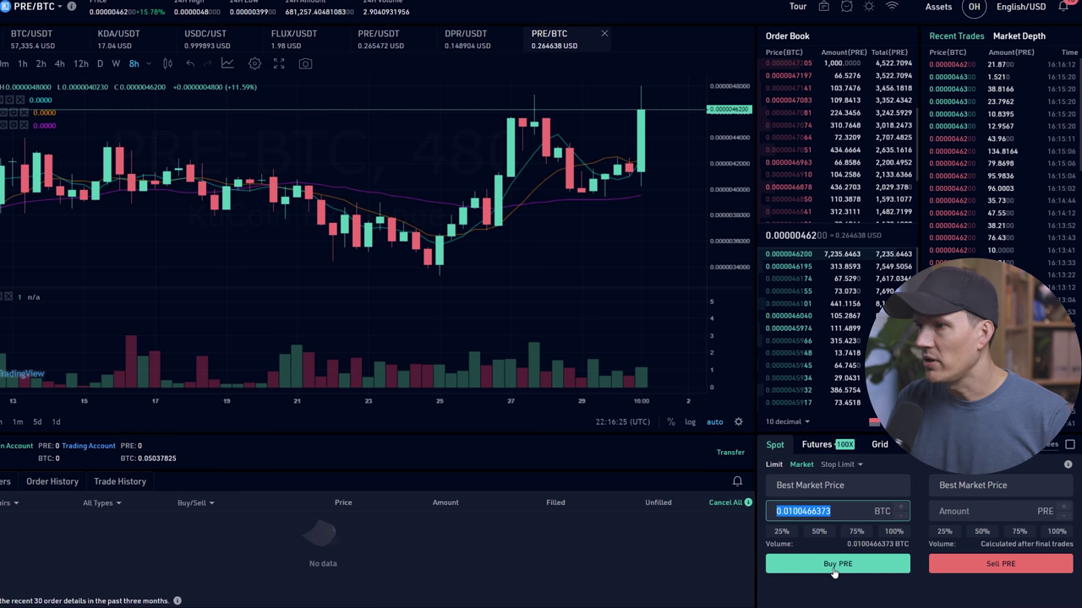
click(834, 565)
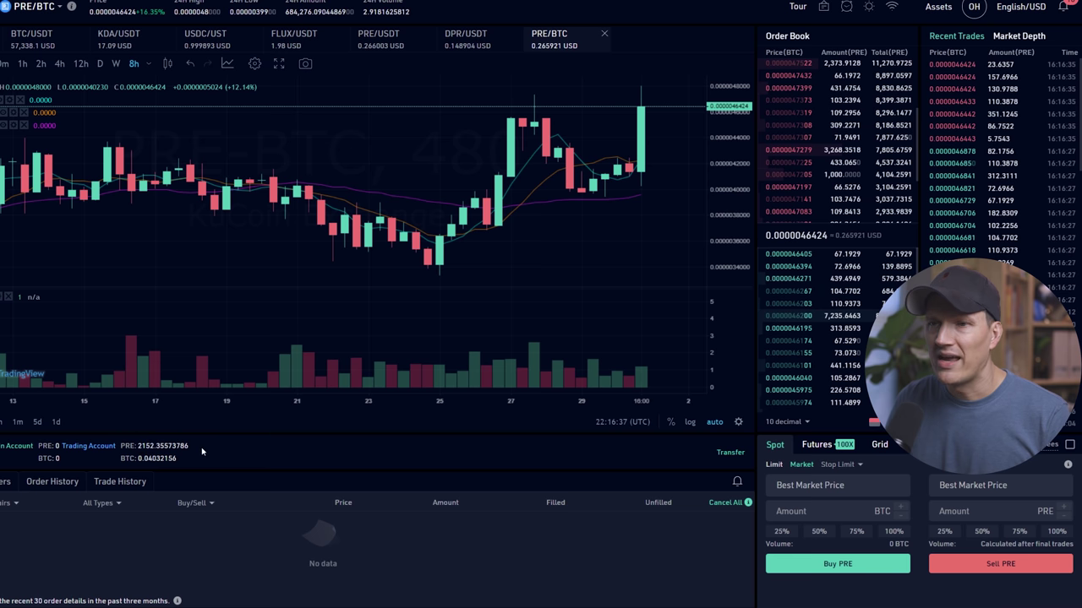
drag(137, 445, 156, 446)
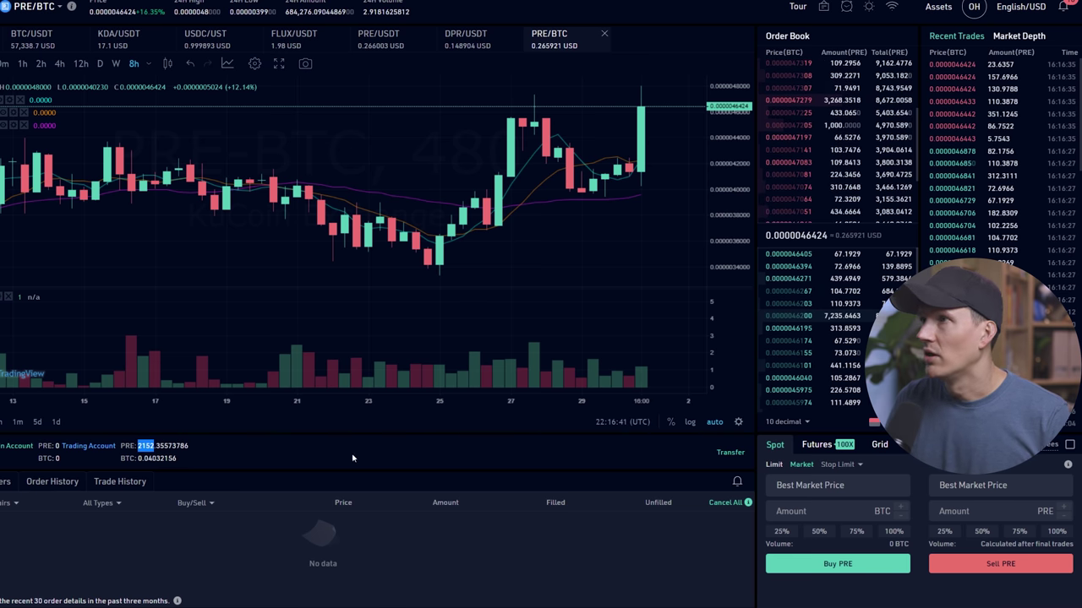
- Transfer all 2152.35573786 PRE from the Trading Account to the Main Account
mouse_move(932, 11)
click(863, 143)
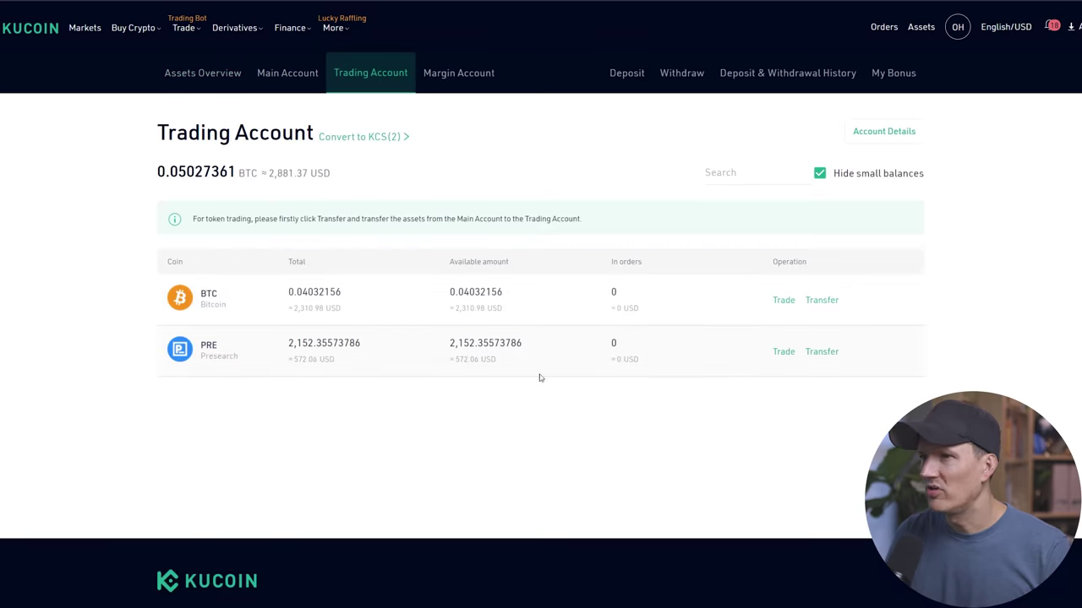
click(822, 351)
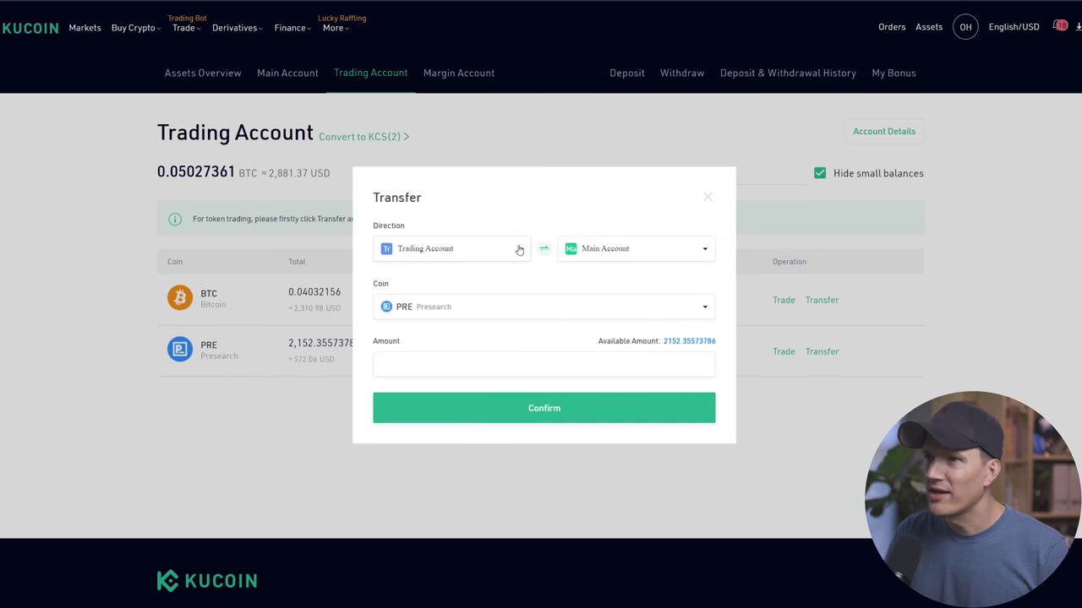
click(682, 345)
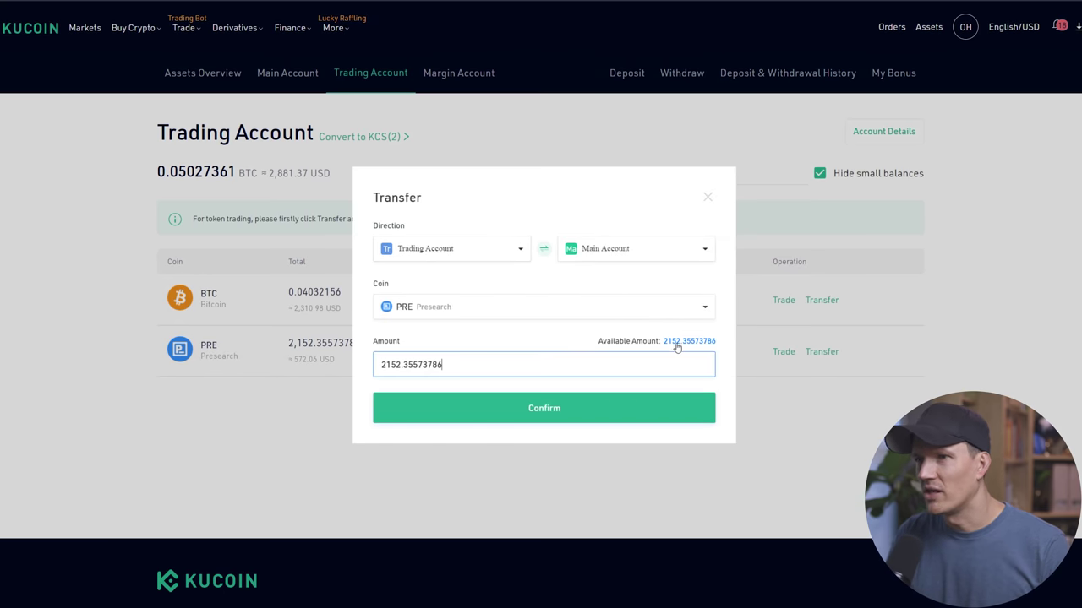
click(551, 420)
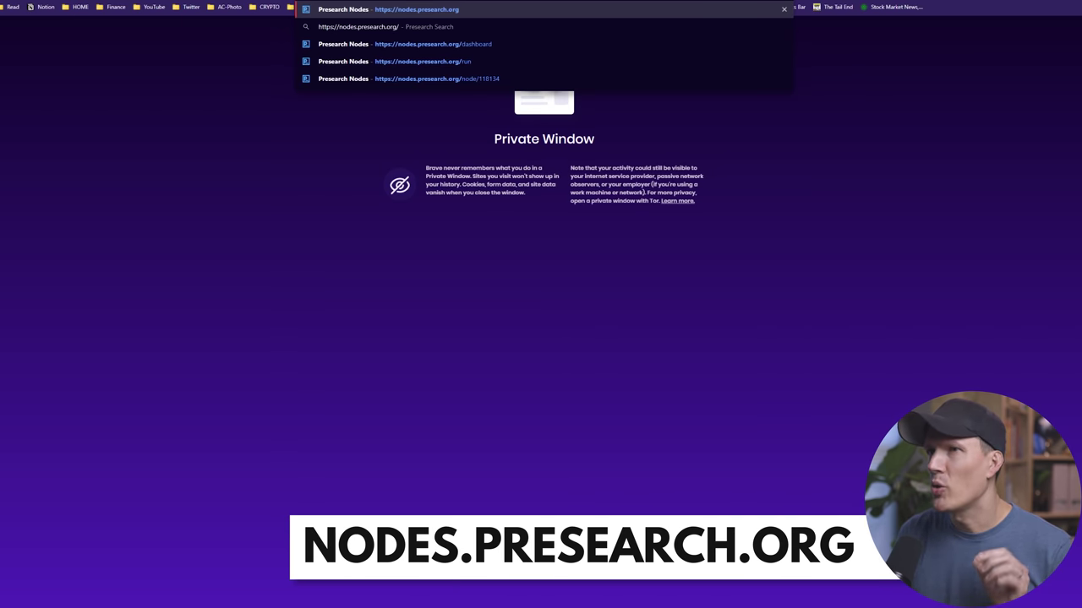
- Load nodes.presearch.org, enlarge the page, and sign in to the Presearch Nodes dashboard
key(Return)
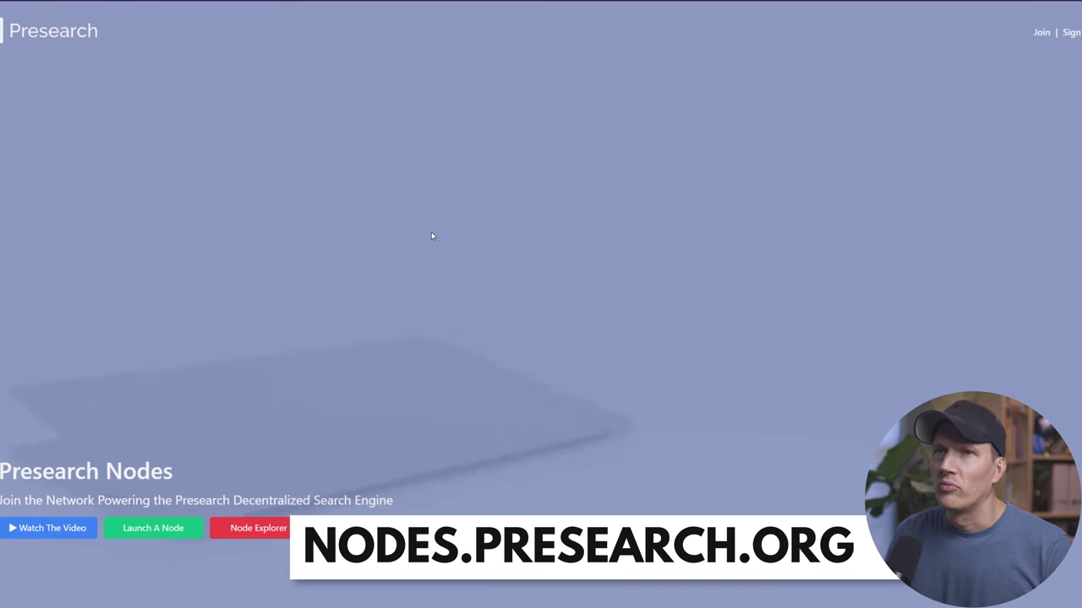
key(ctrl+plus)
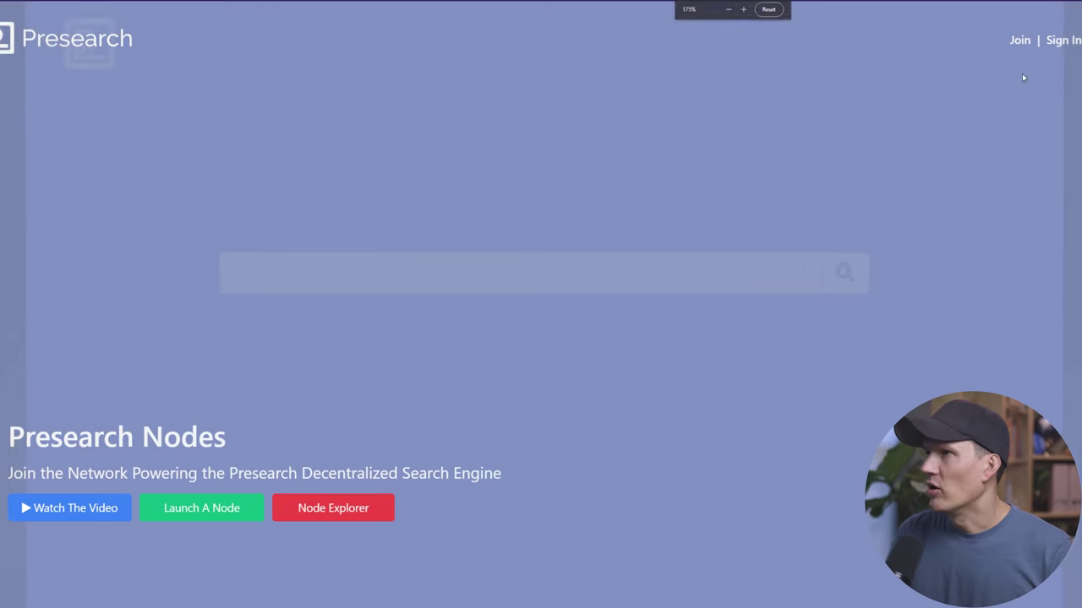
click(1018, 42)
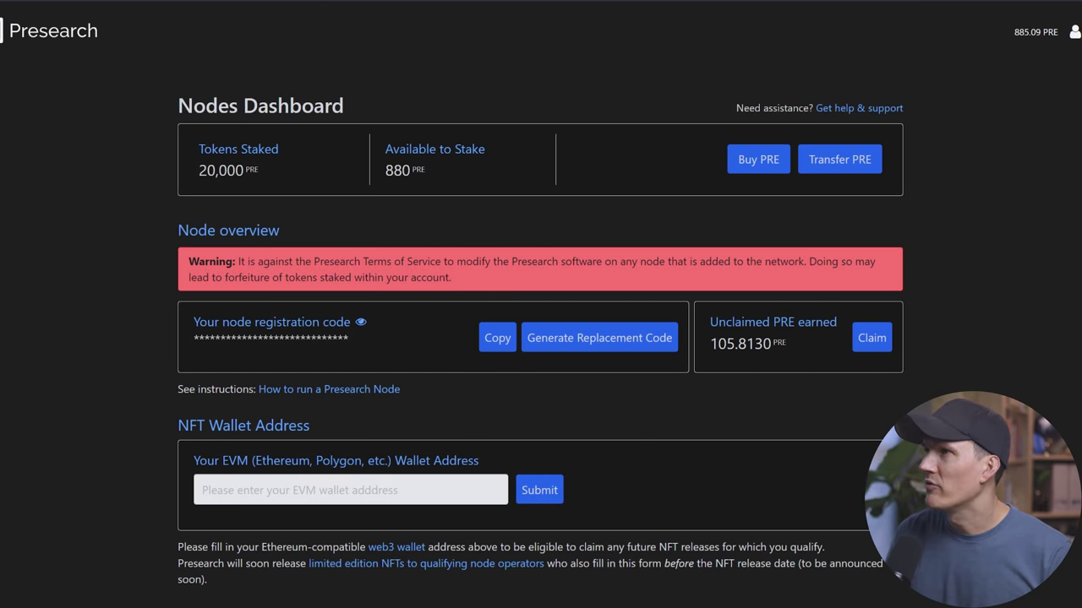
click(1074, 32)
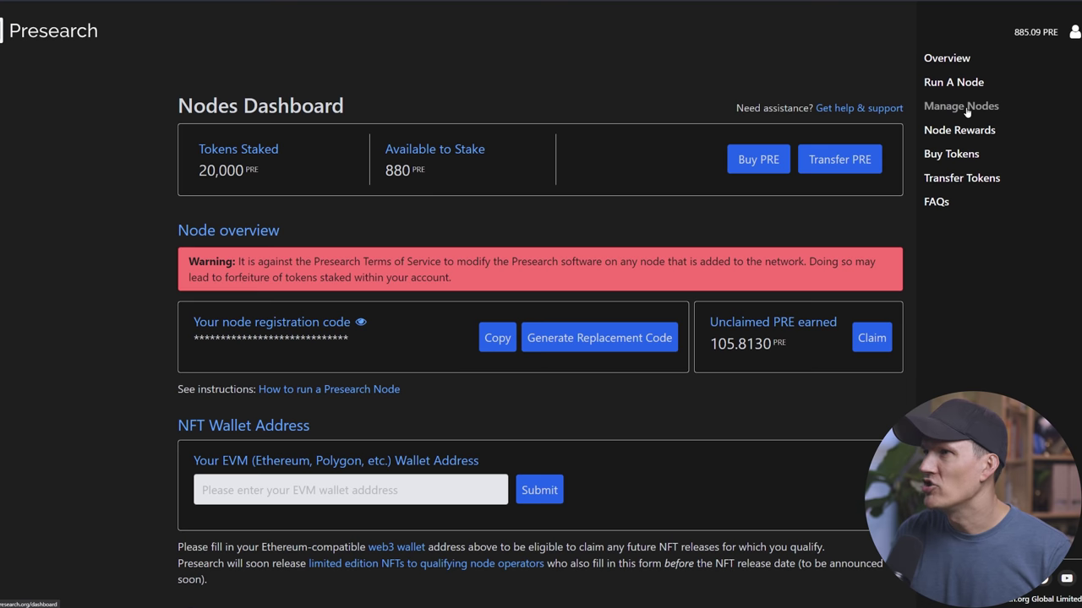
click(697, 78)
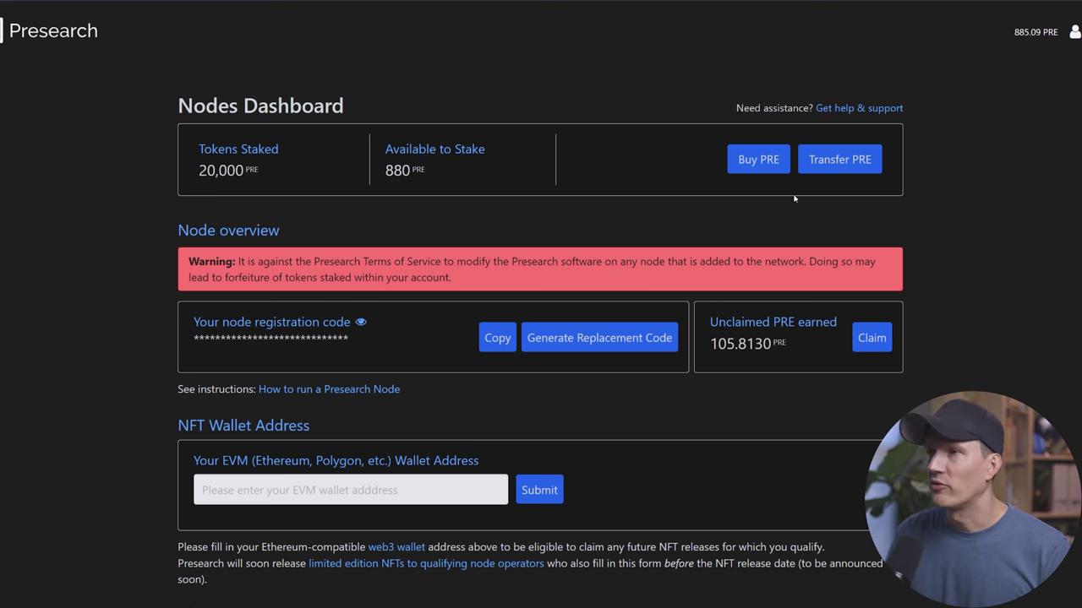
- Copy the staking wallet's PRE deposit address from the Transfer From Blockchain page
click(851, 169)
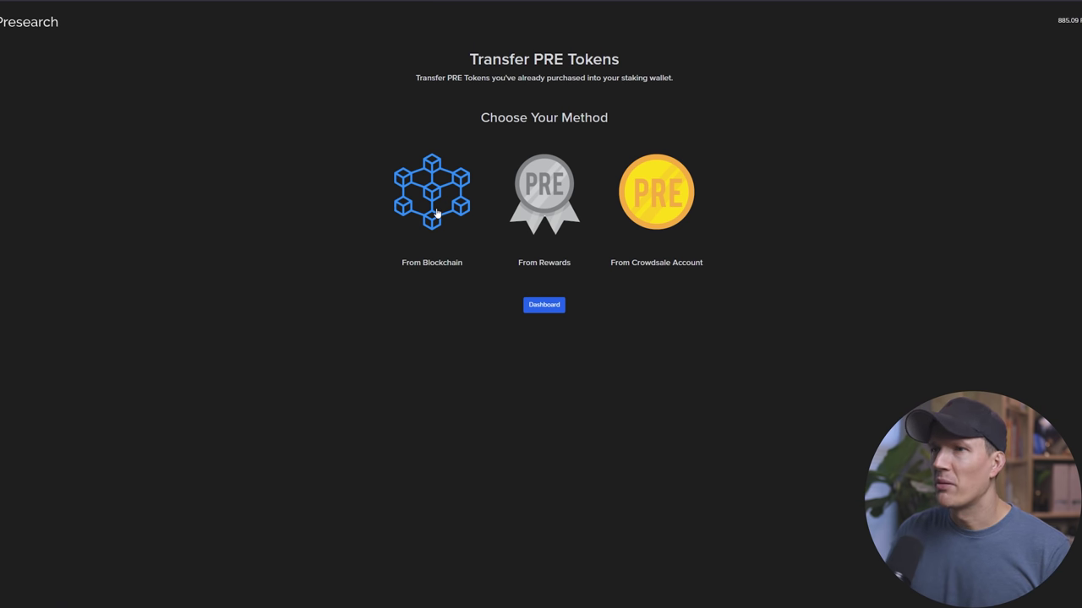
click(436, 213)
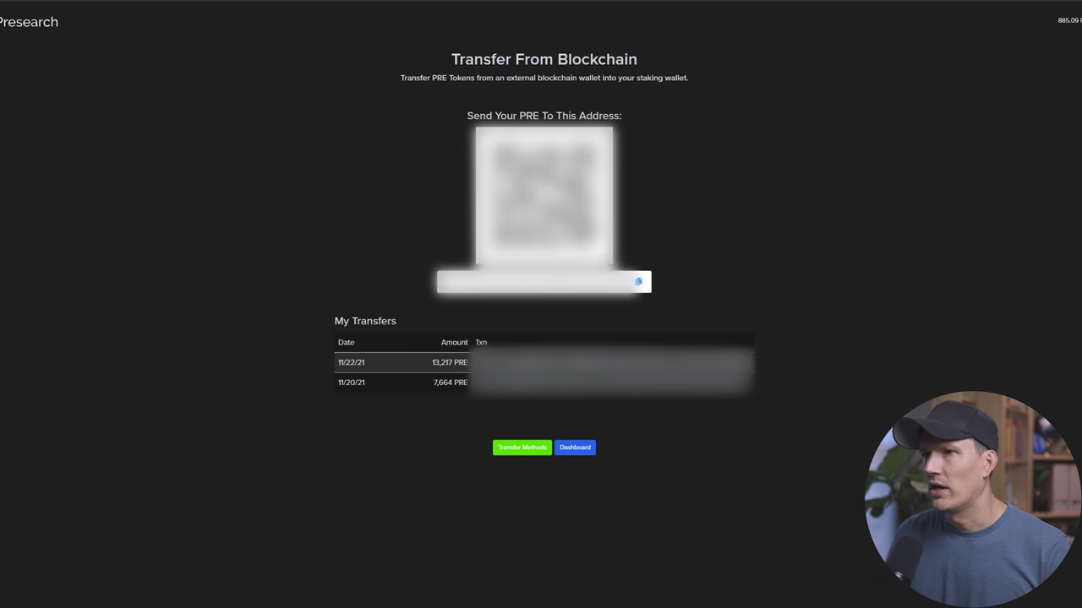
click(637, 285)
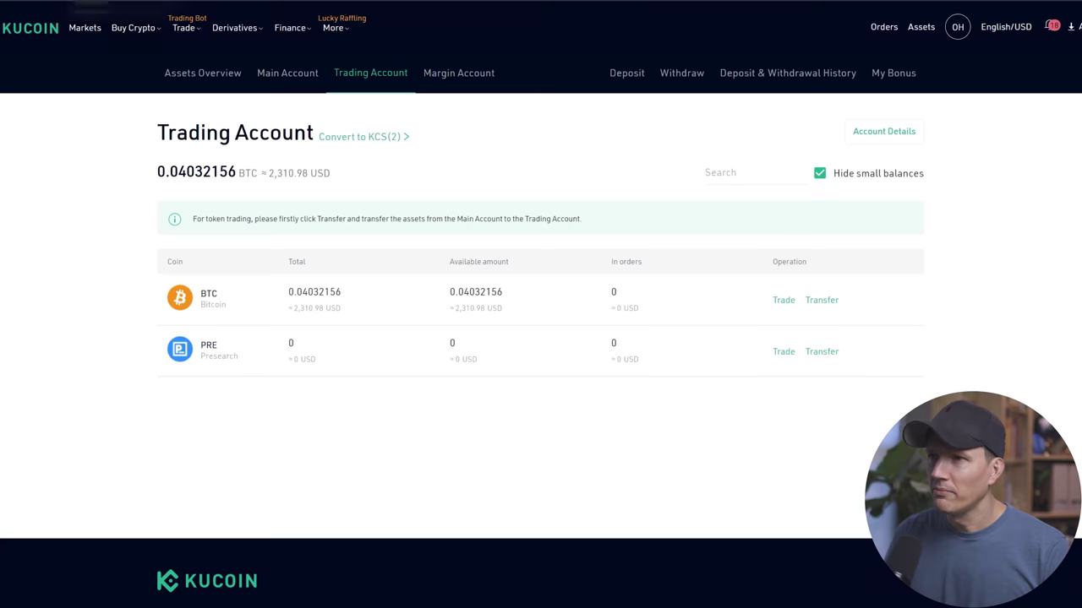
- Start a KuCoin PRE withdrawal and paste the staking wallet address as destination
click(686, 74)
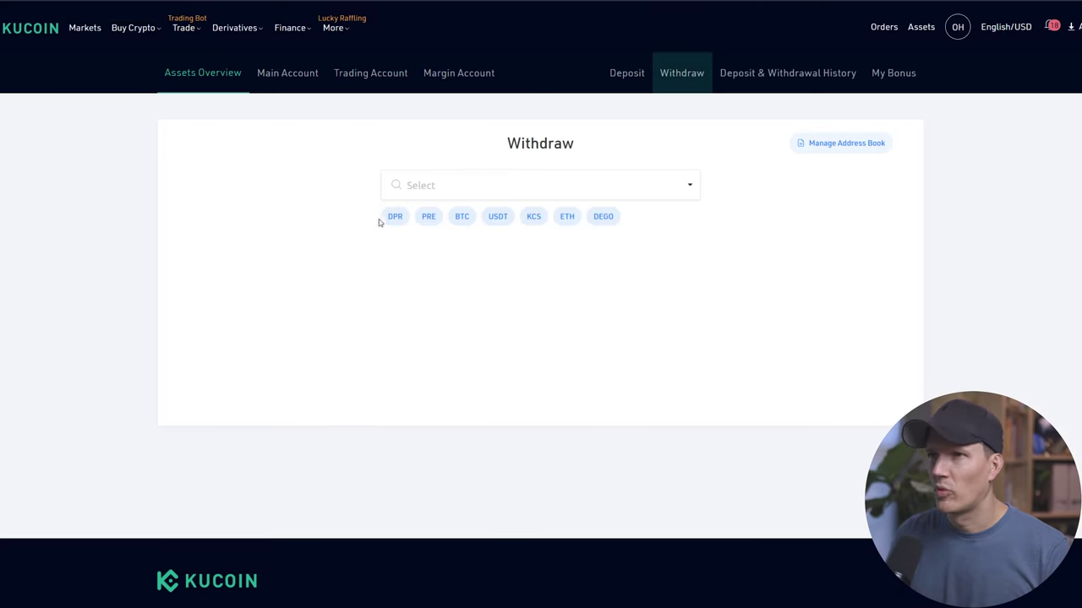
click(426, 191)
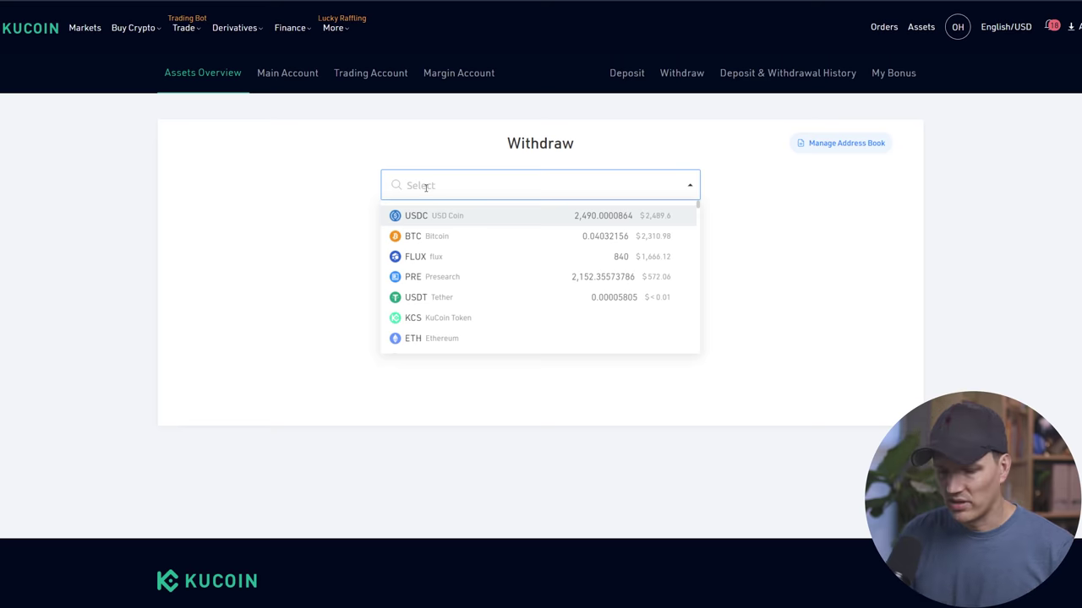
text(pre)
click(412, 216)
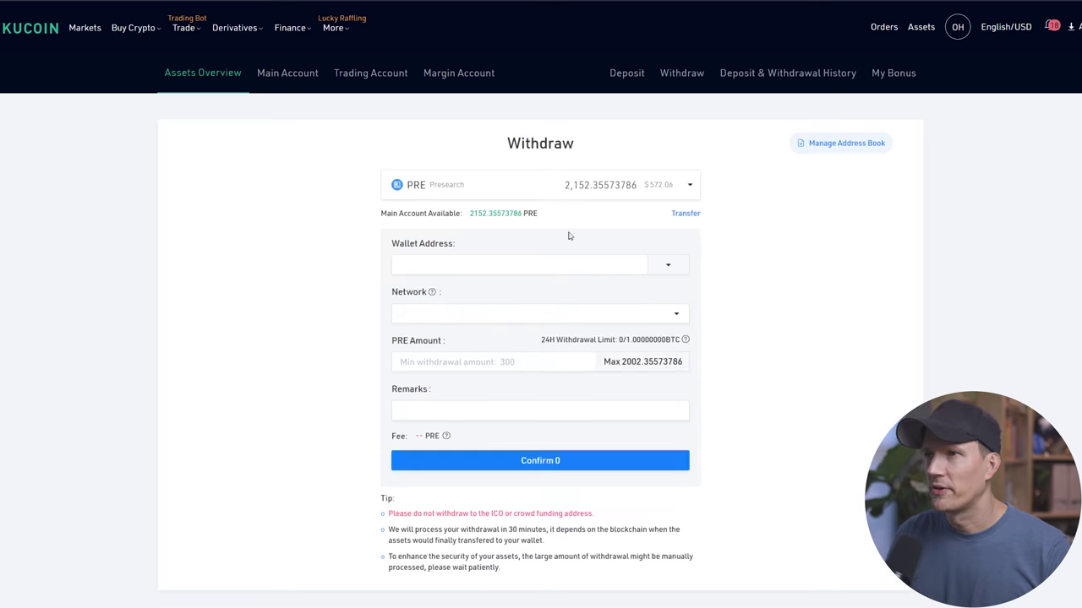
click(634, 264)
key(ctrl+v)
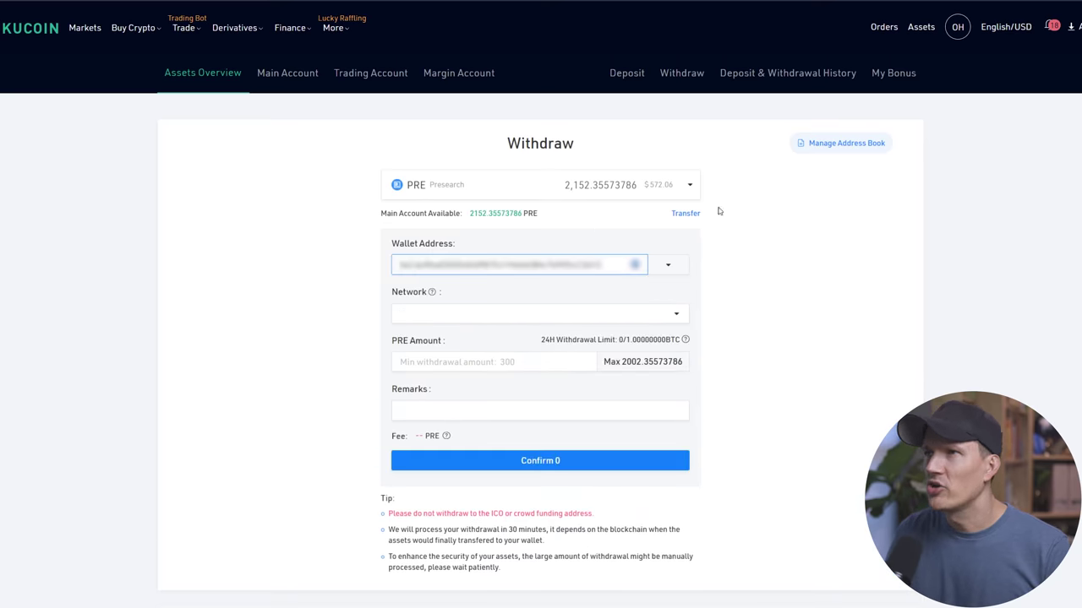
click(783, 265)
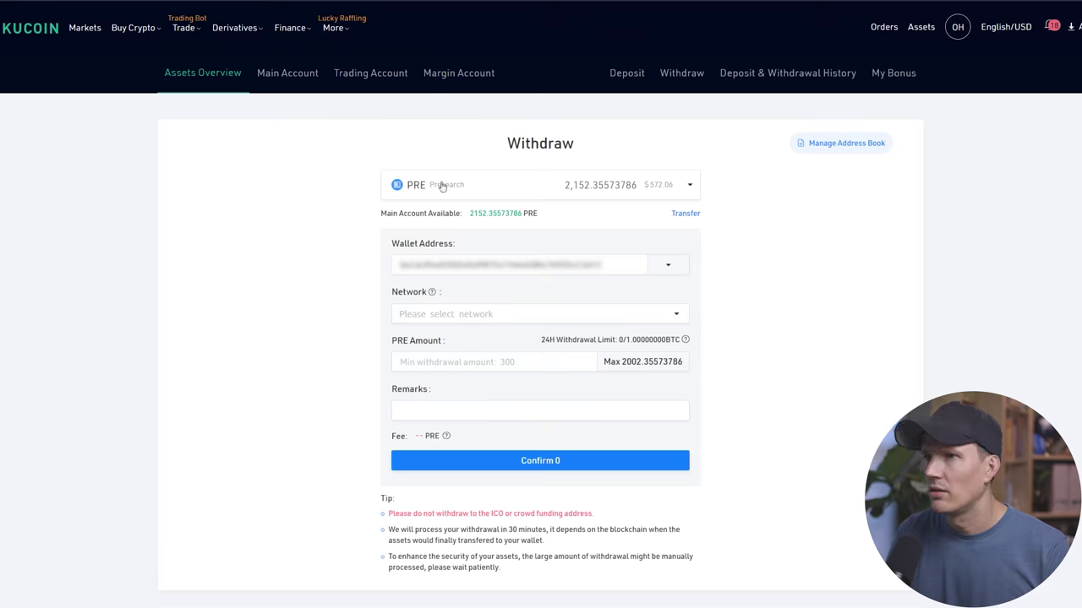
- Choose the ERC20 network and fill in the maximum 2002.35573786 PRE amount
click(672, 315)
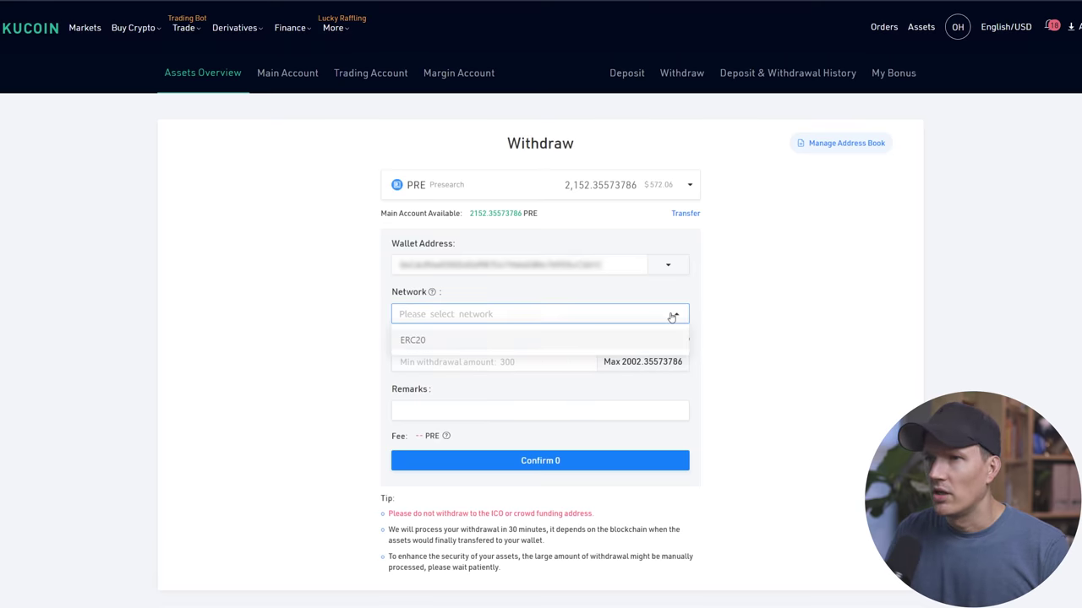
click(431, 341)
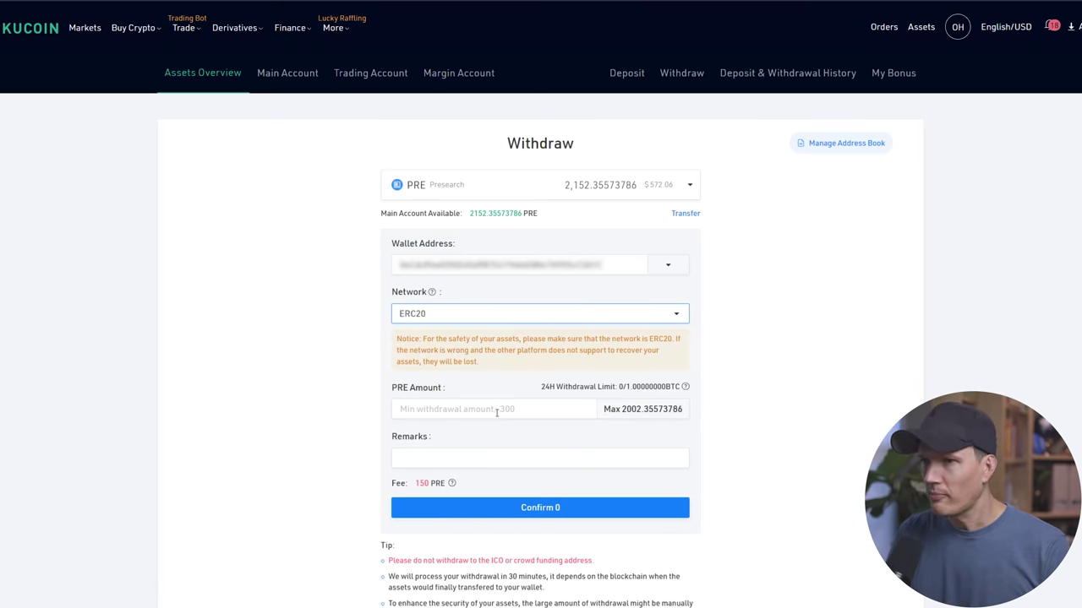
drag(621, 410, 689, 411)
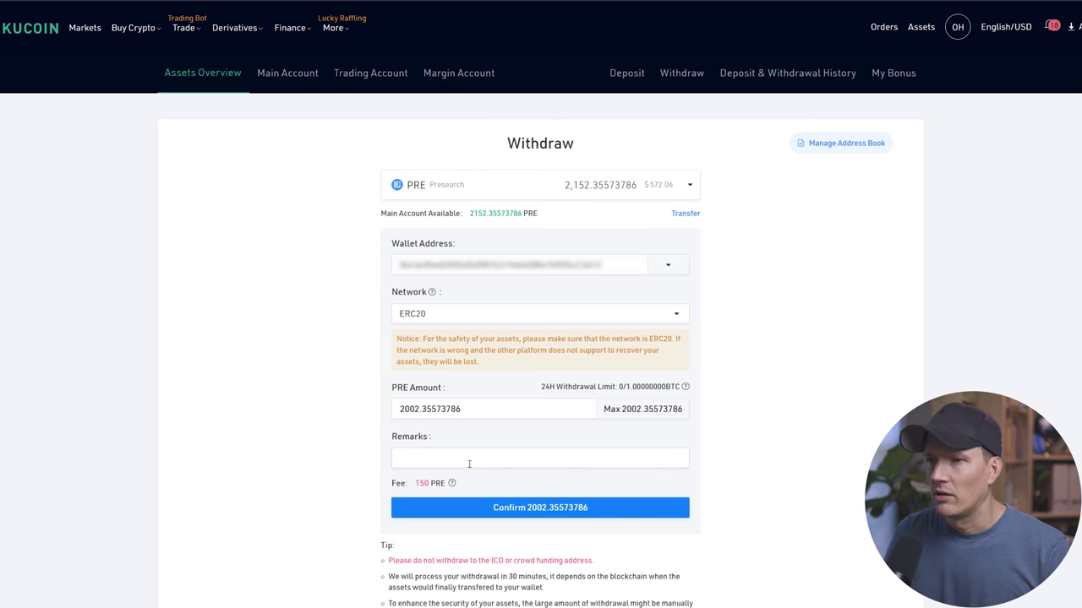
- Submit and confirm the 2002.35573786 PRE withdrawal in the Tamper-Proofing dialog
click(533, 511)
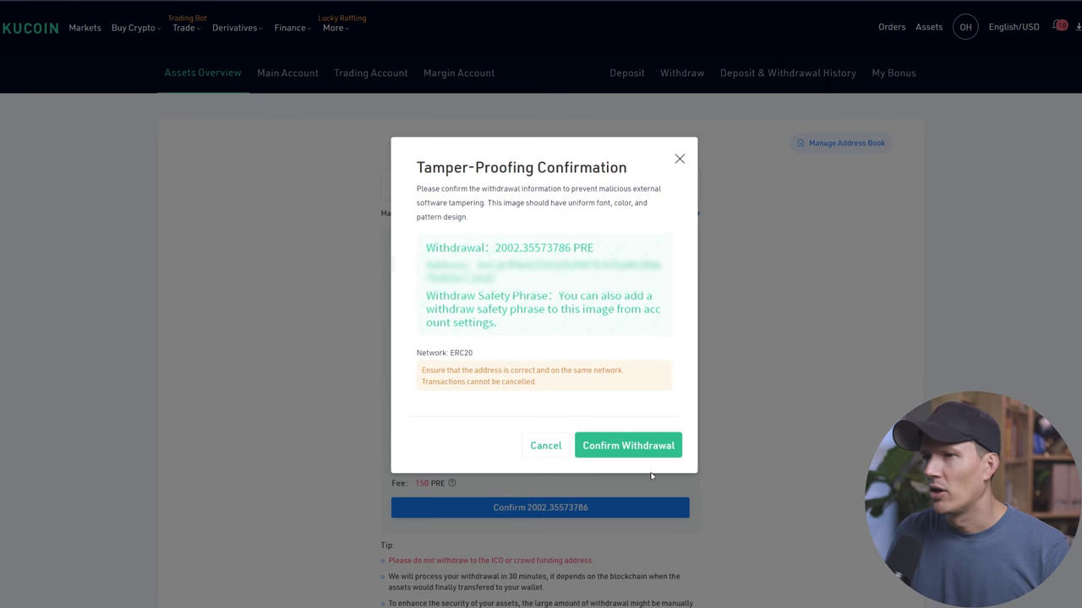
click(606, 446)
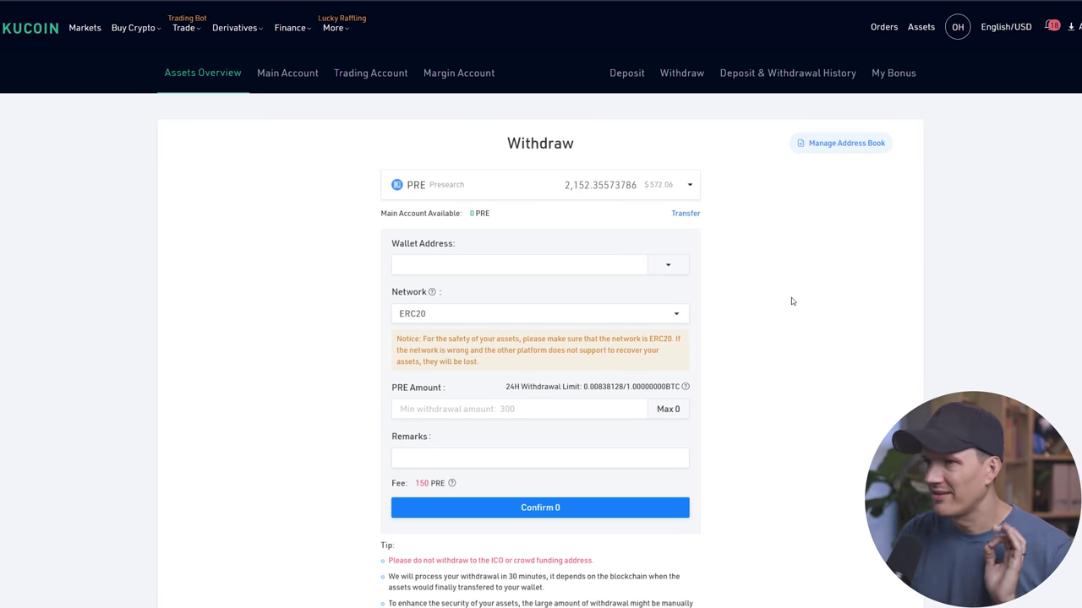
scroll(792, 300, down, 5)
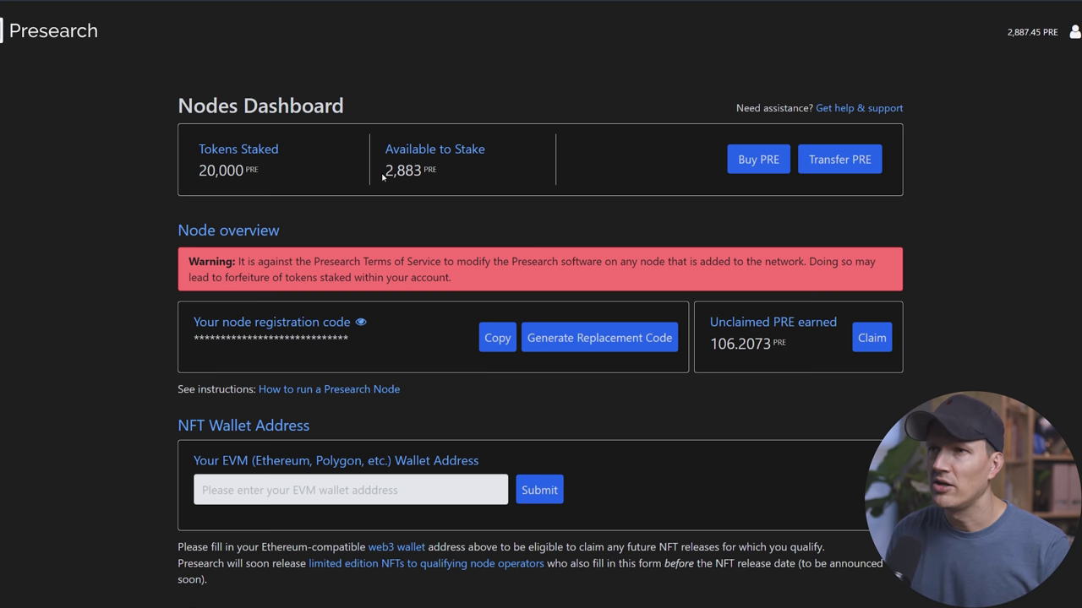
- Check that the Presearch Nodes dashboard shows 2,883 PRE available to stake
drag(386, 173, 395, 172)
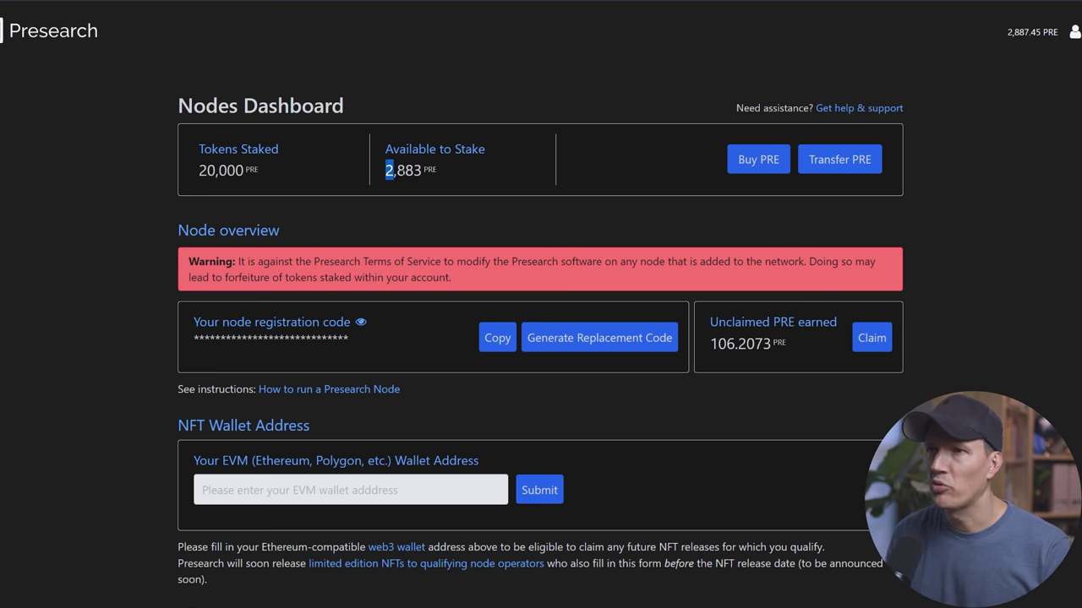
click(522, 107)
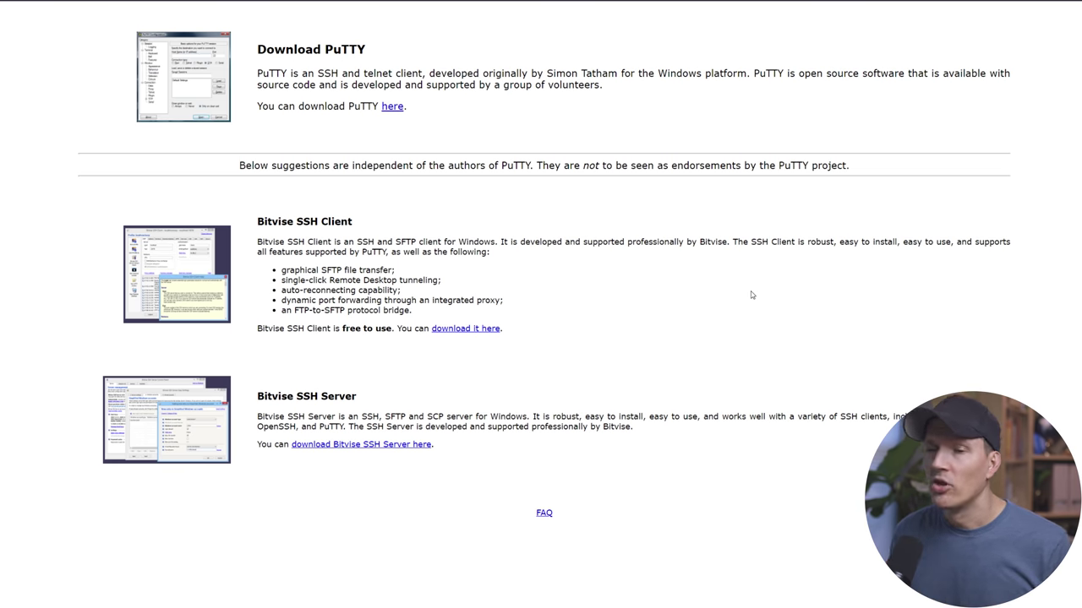
- Launch PuTTYgen from the Start search and generate a 2048-bit RSA key pair
key(super)
text(putty)
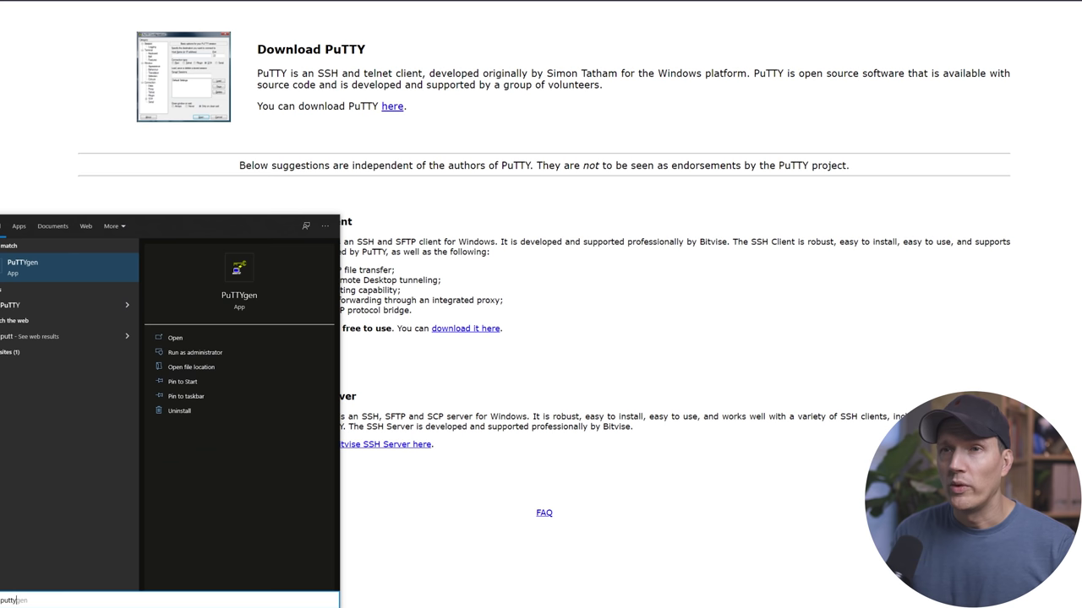
click(71, 271)
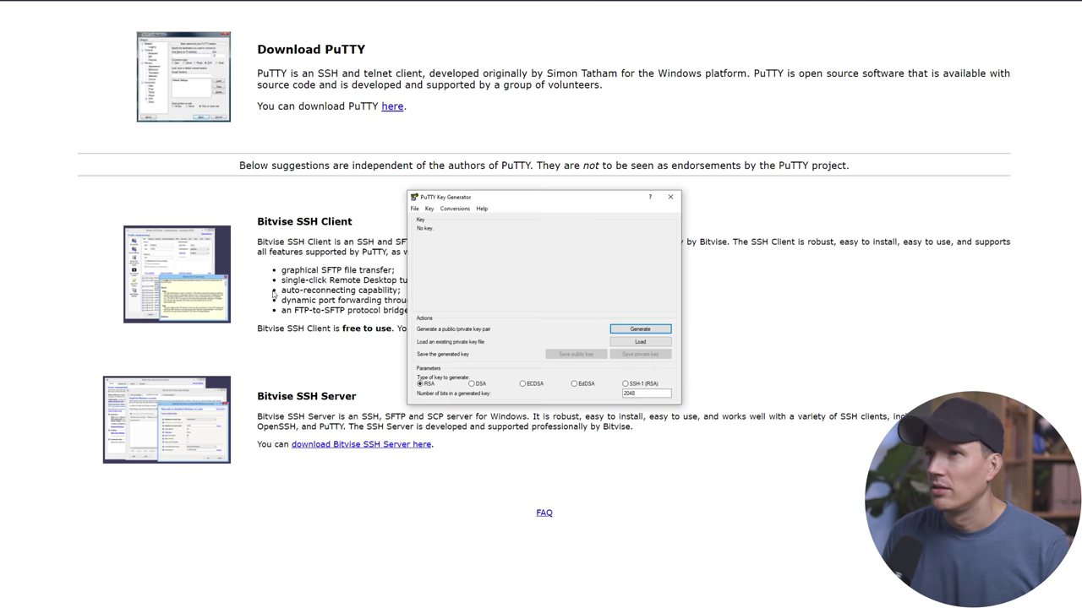
drag(519, 204, 482, 198)
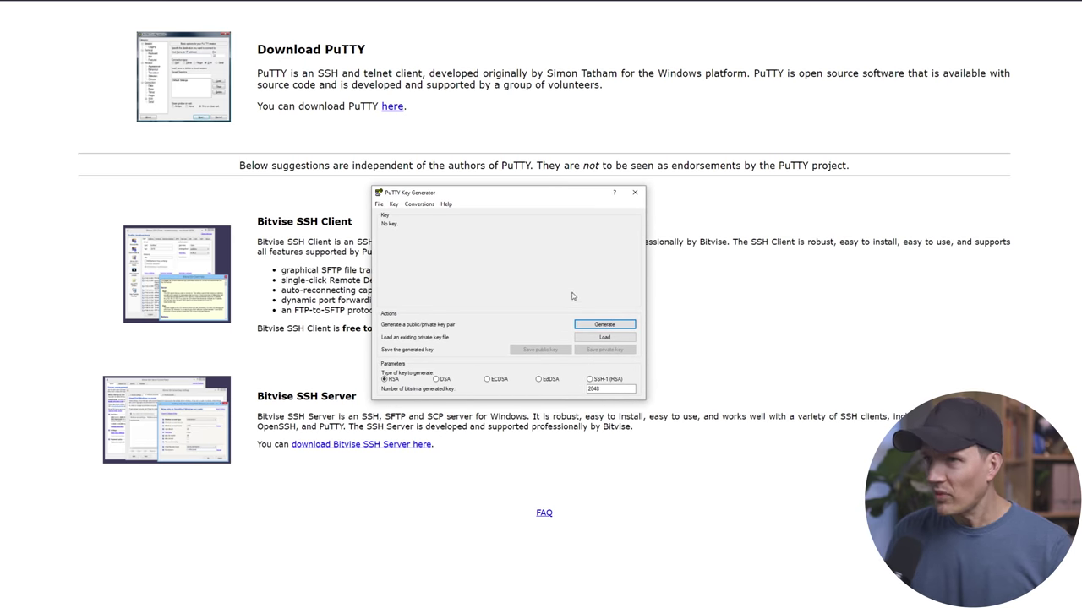
click(597, 330)
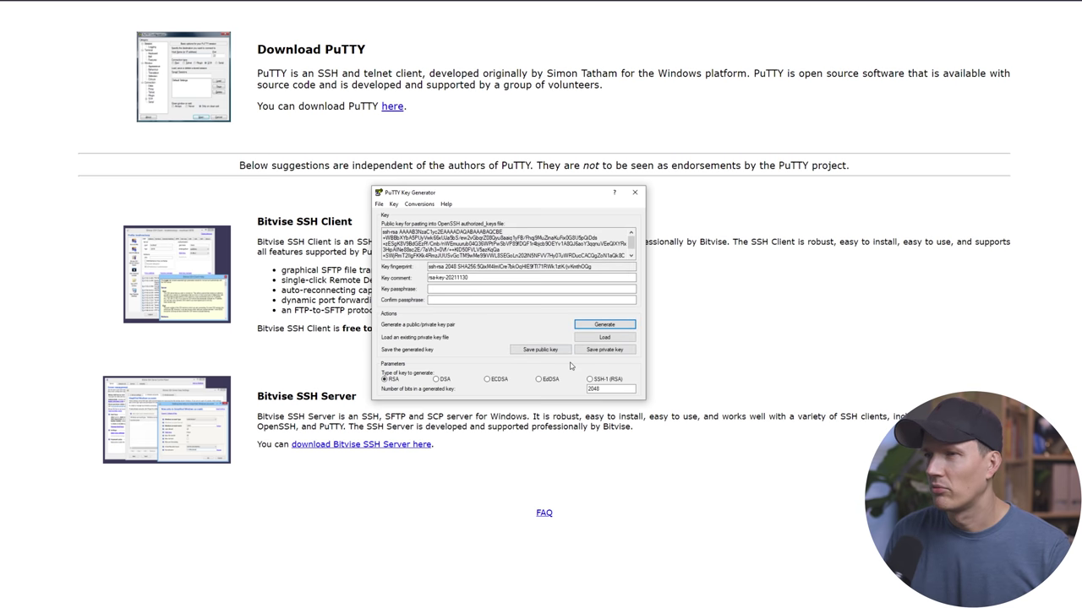
click(602, 326)
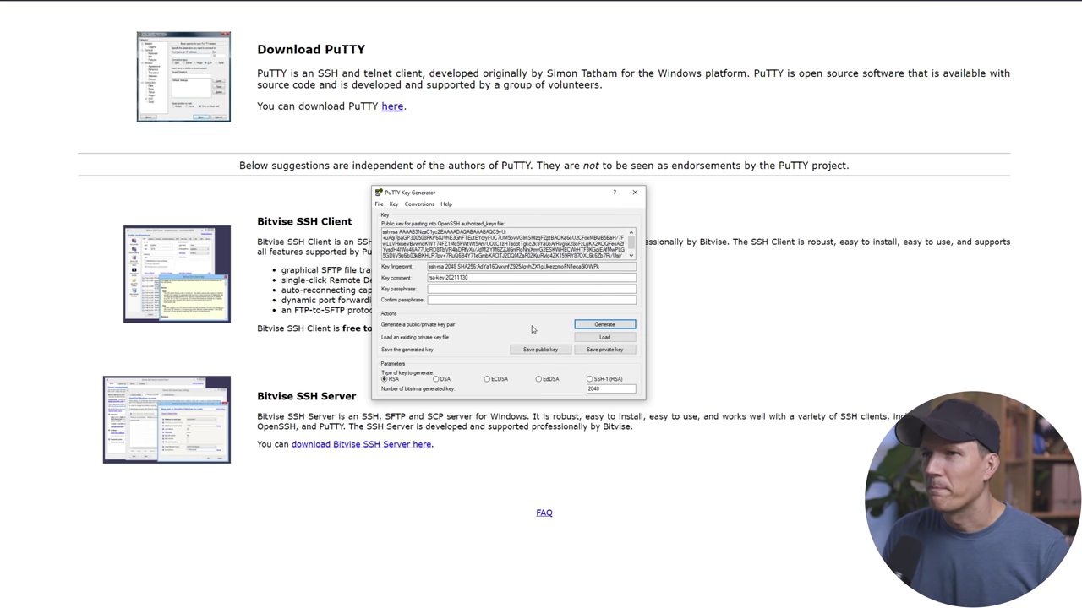
click(597, 255)
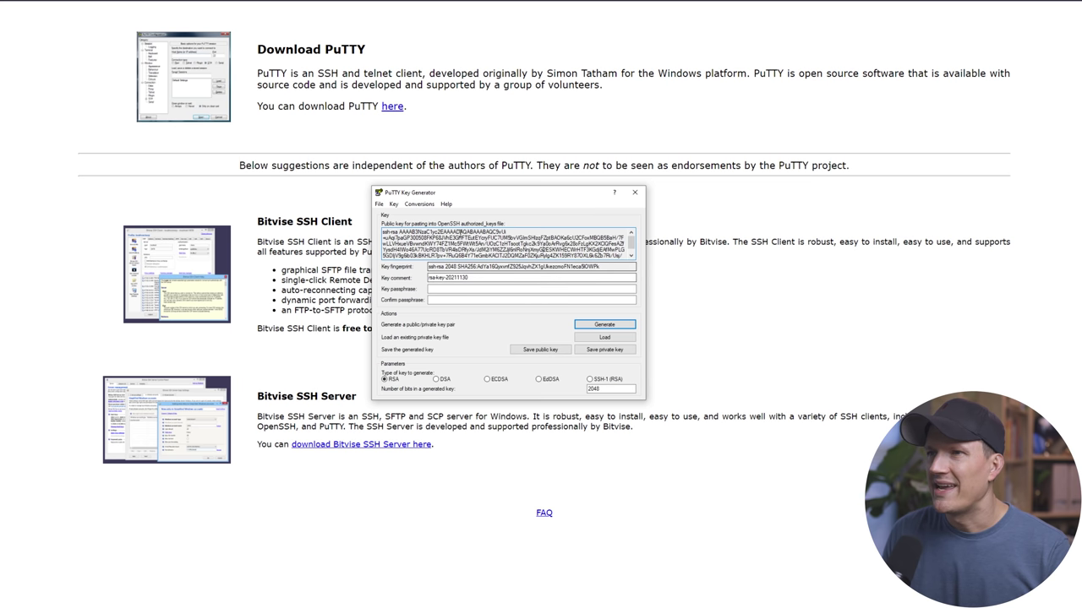
- Protect the key with a passphrase and save the private key as PRE-SSH-PRIVATE
click(464, 288)
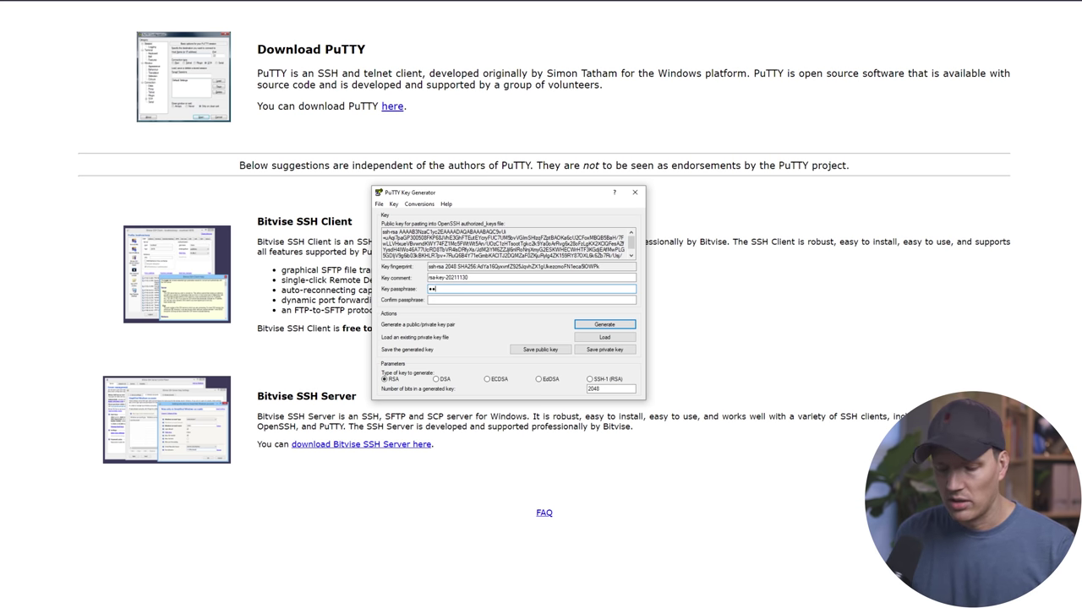
key(Tab)
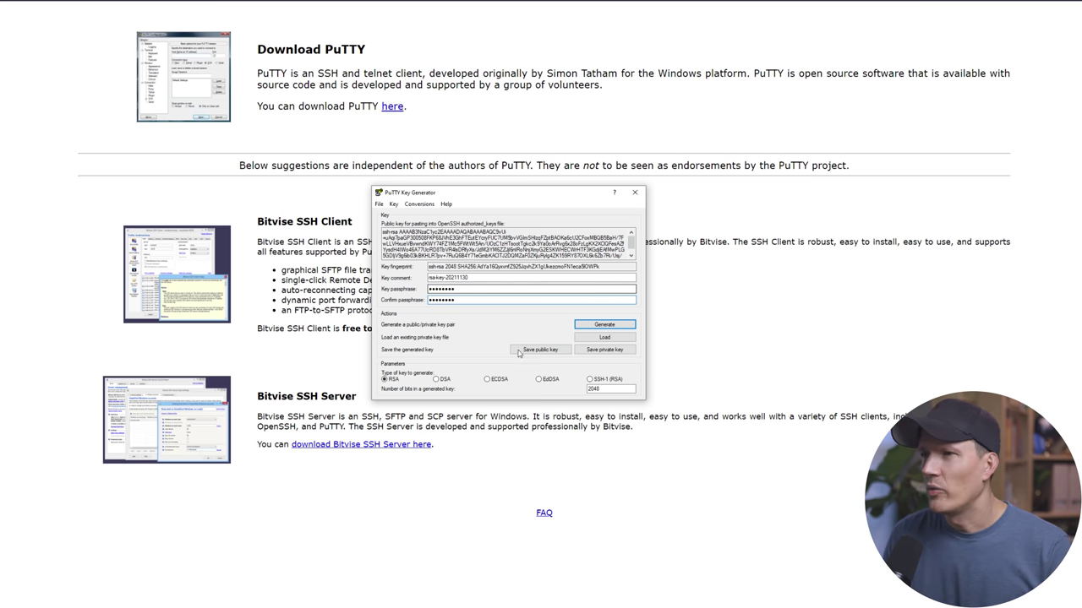
click(597, 350)
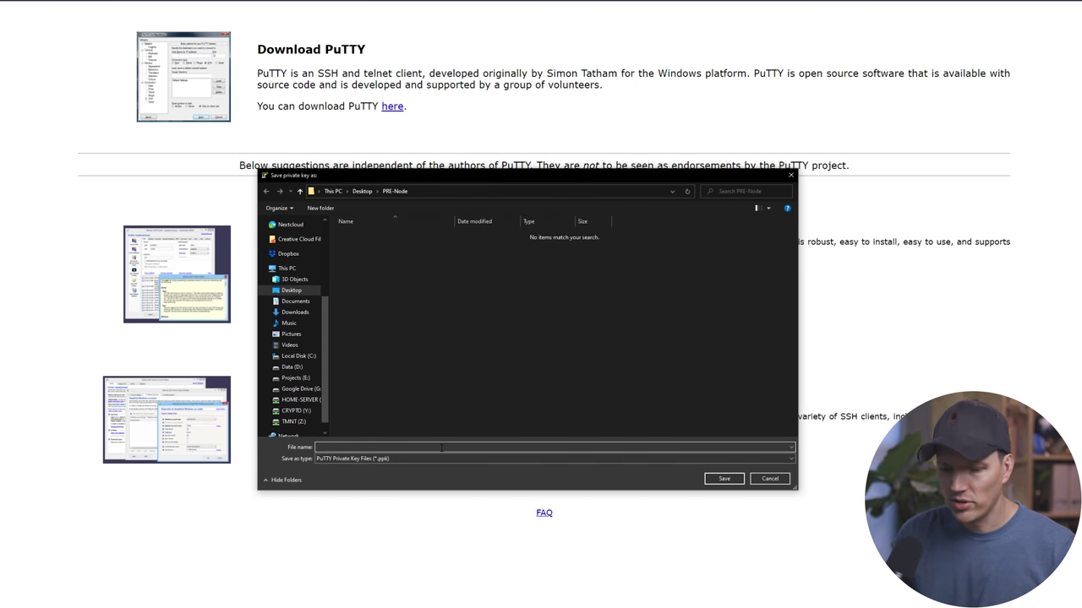
text(PRE-SSH-PRIV)
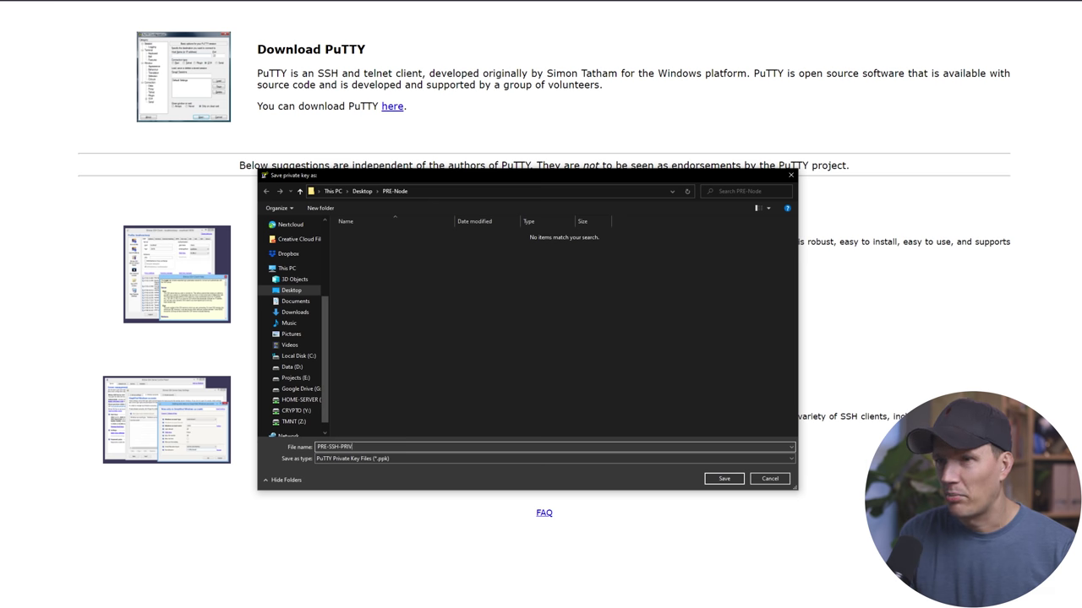
text(ATE)
key(Return)
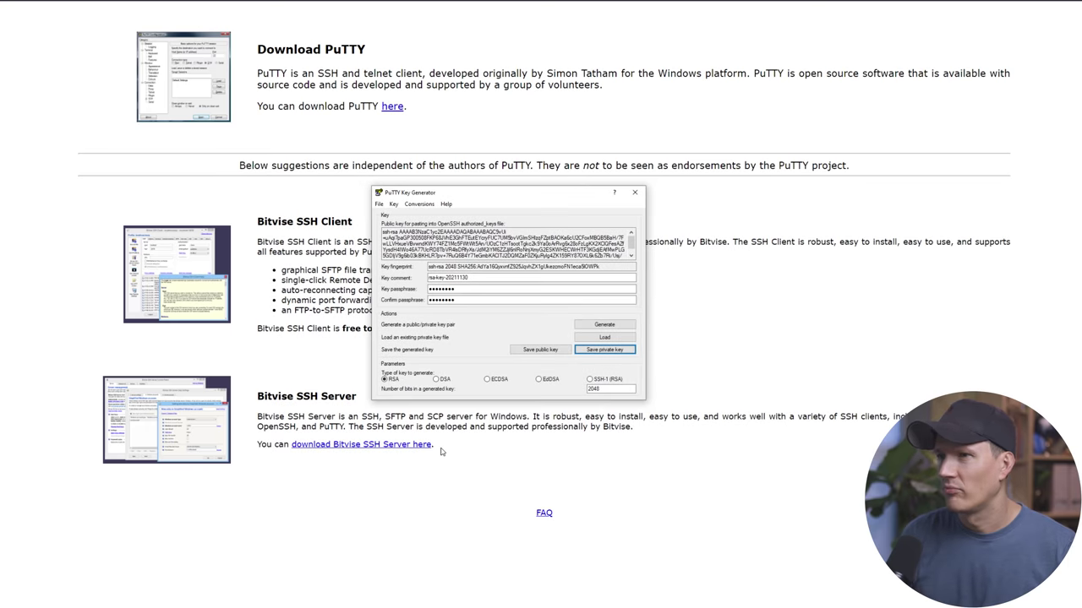
- Save the public key to a file named PRE-SSH-PUBLIC
click(531, 349)
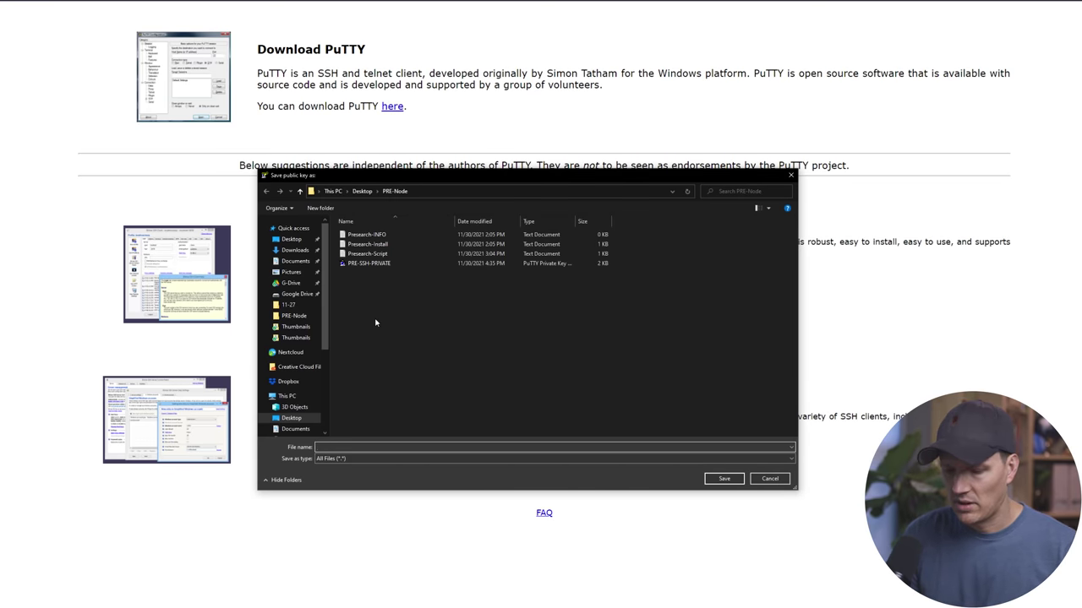
text(PRE-SSH-)
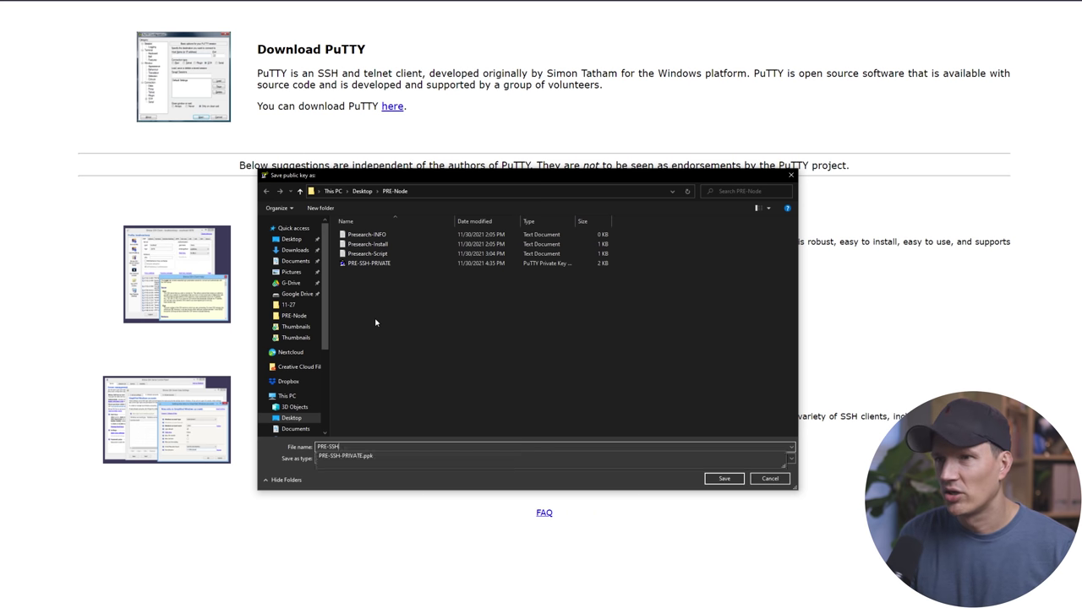
text(P)
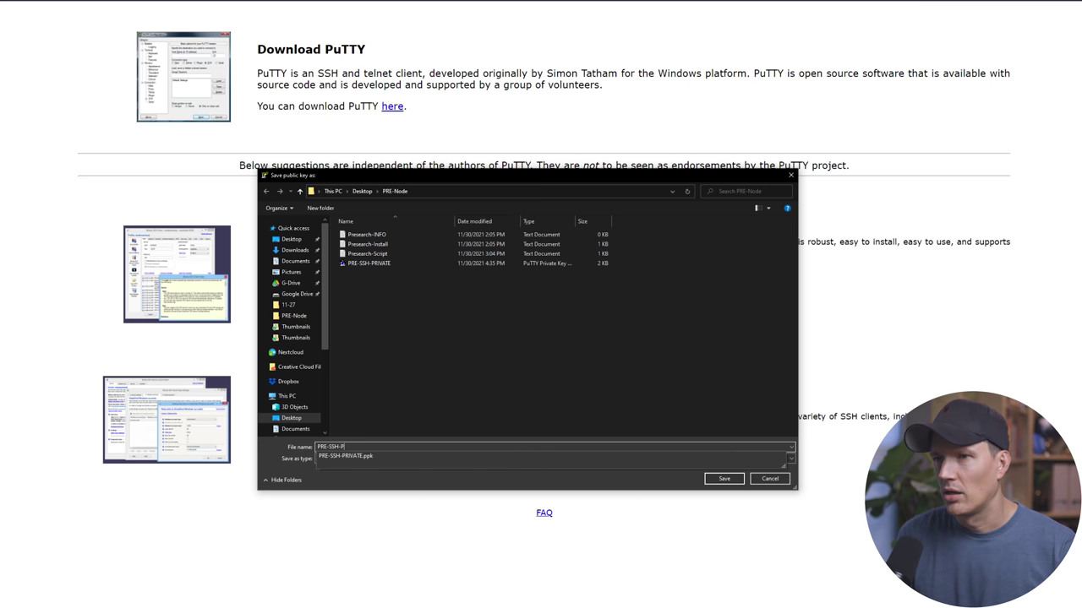
text(UBLIC)
key(Return)
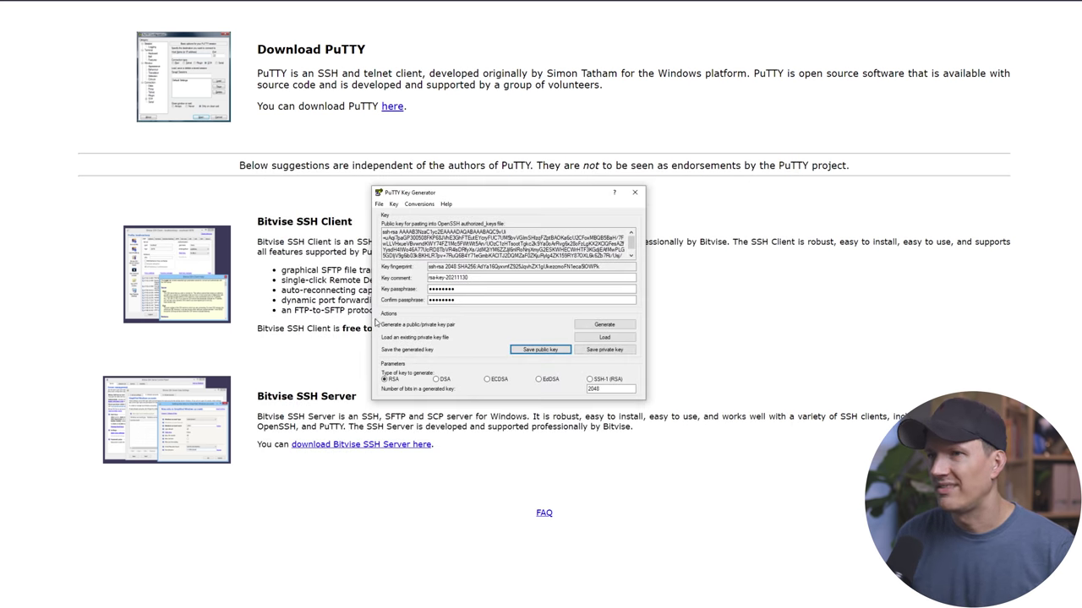
click(505, 249)
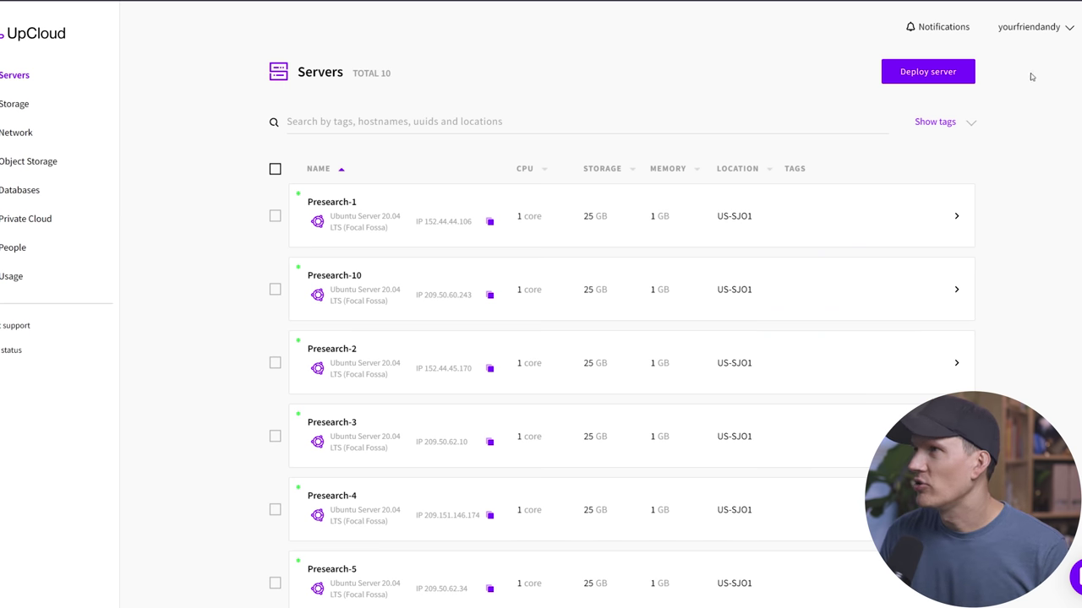
- Go from the UpCloud servers list to the Deploy a new server page
click(1029, 28)
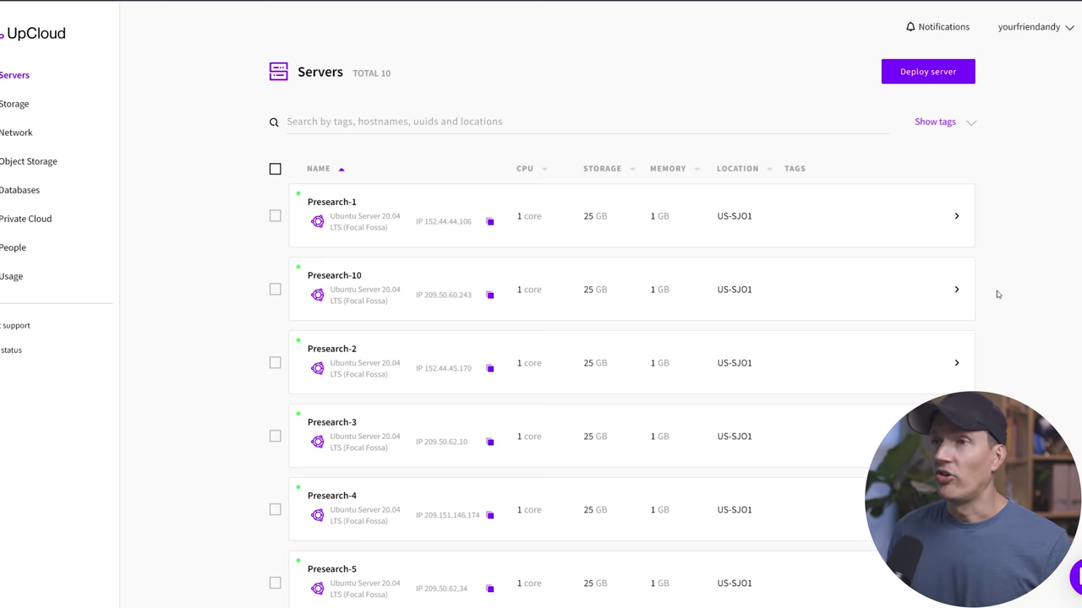
click(910, 80)
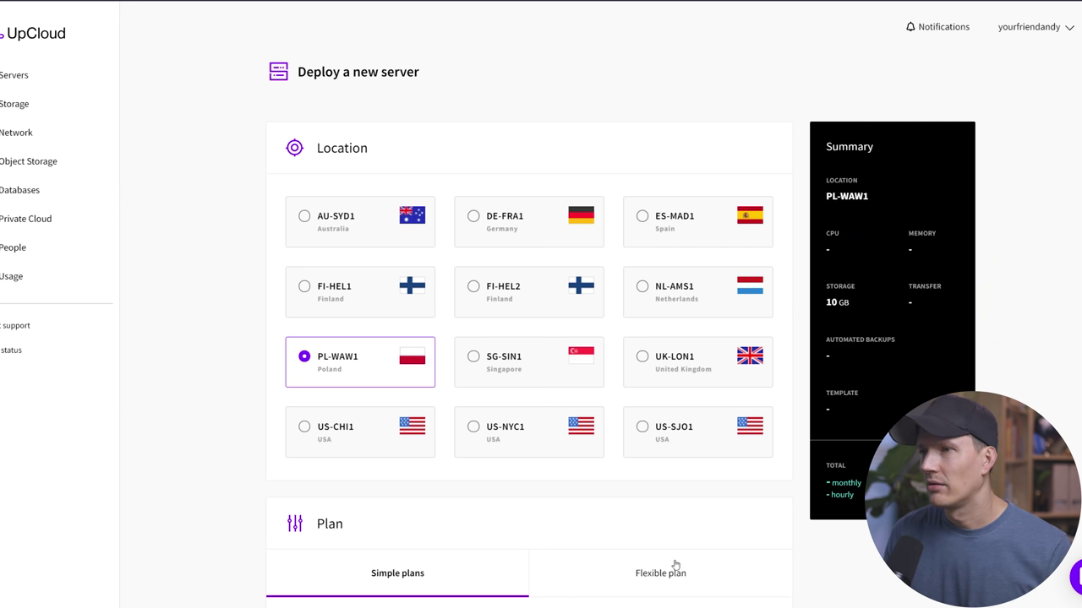
- Choose the US-SJO1 location and the $5 per month Simple plan
click(678, 440)
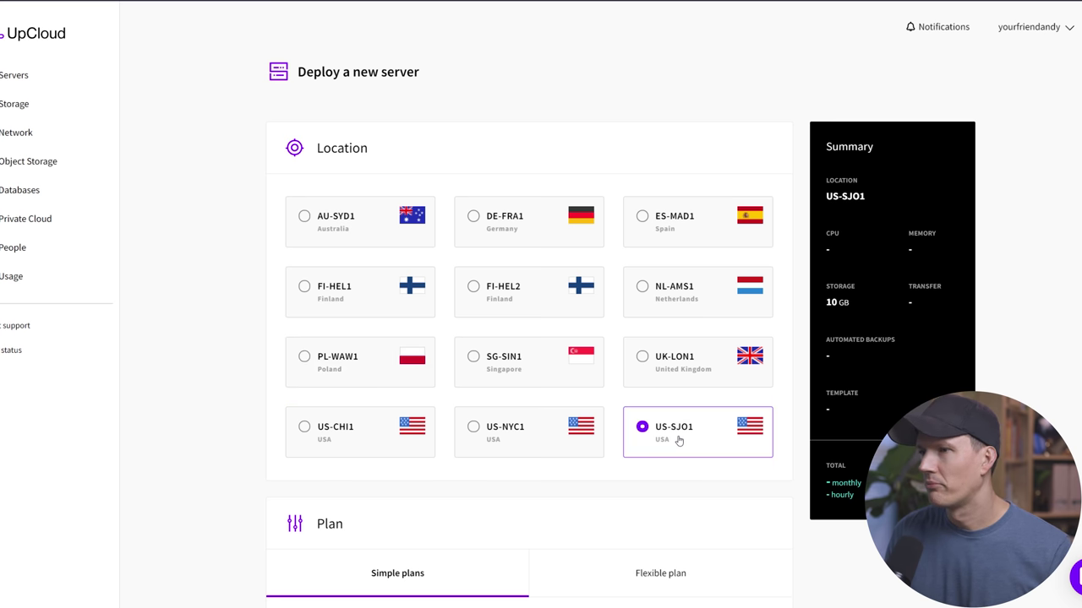
scroll(678, 441, down, 3)
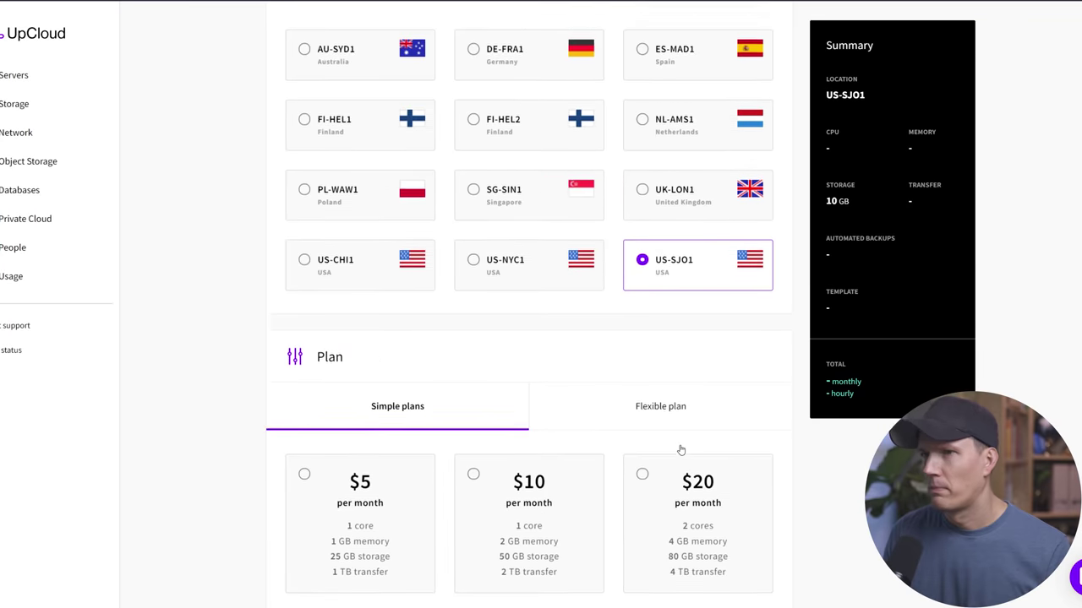
scroll(681, 408, down, 3)
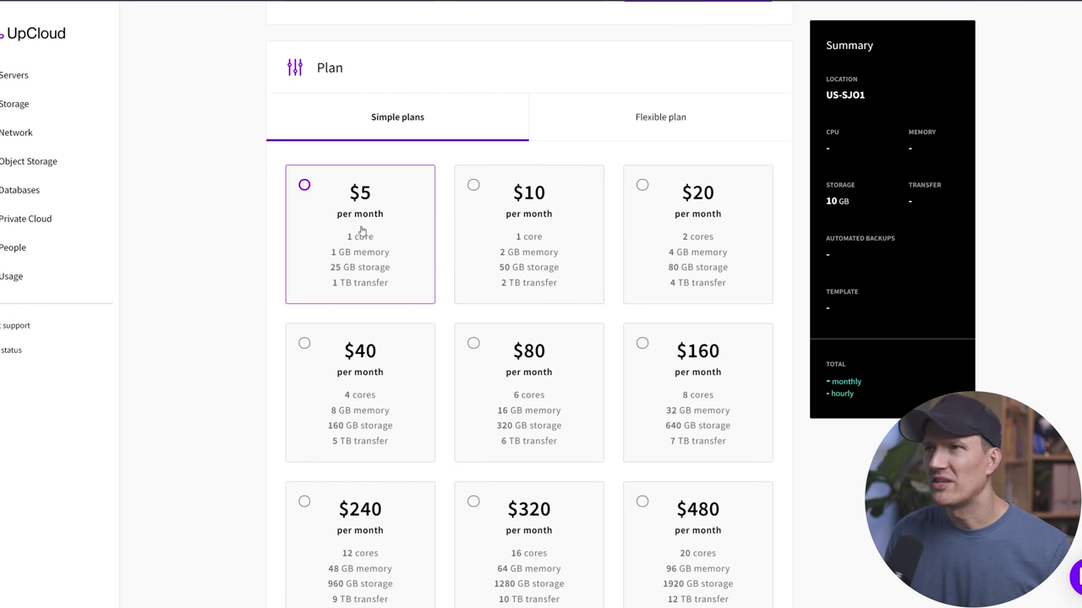
click(335, 215)
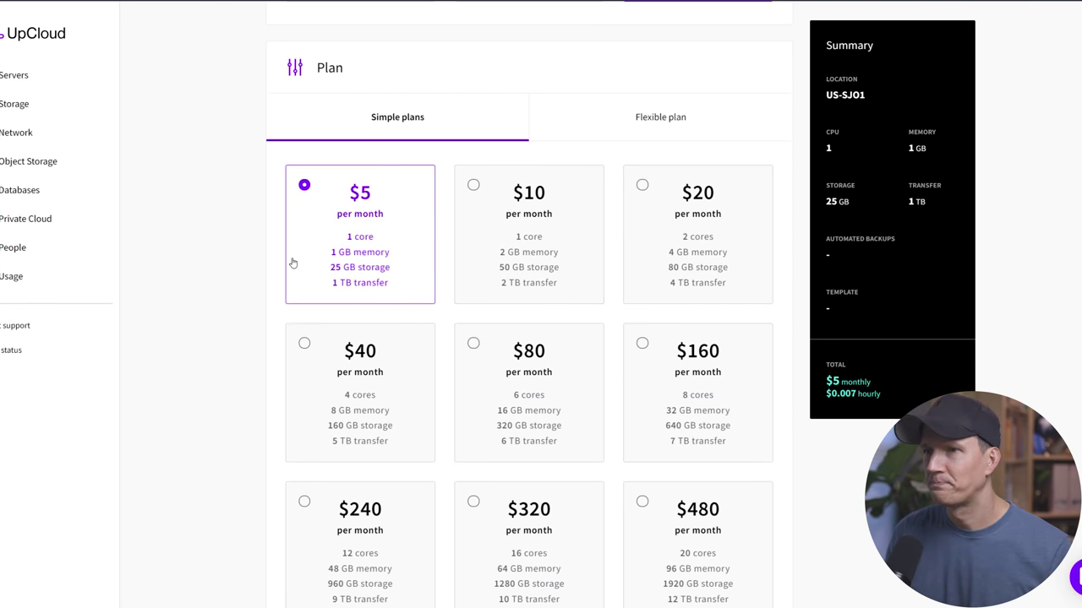
- Select Ubuntu Server 20.04 LTS as the operating system and begin adding an SSH key
scroll(292, 263, down, 8)
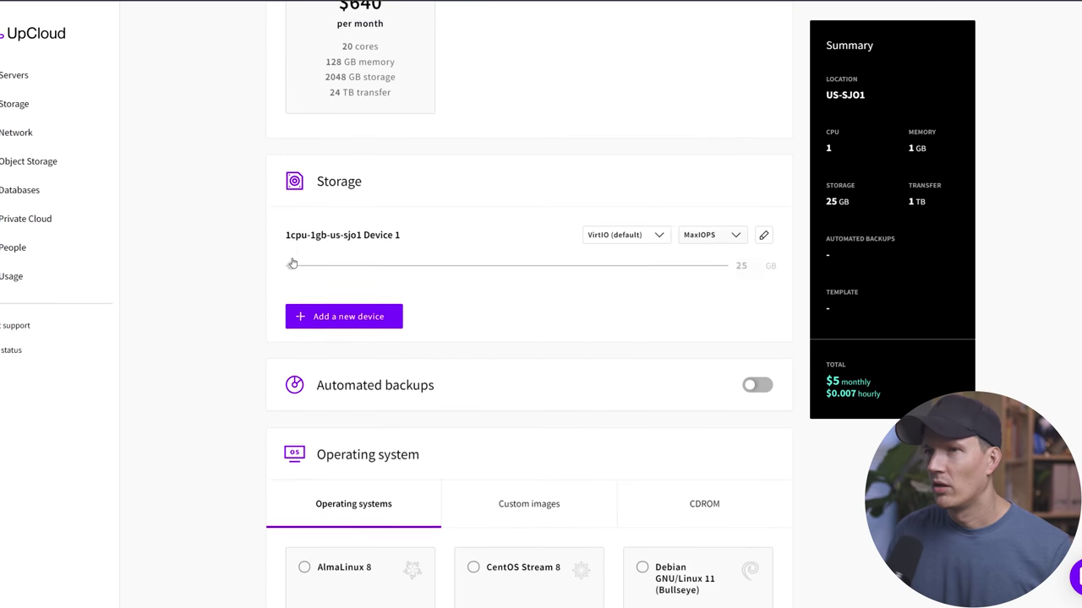
scroll(490, 234, down, 2)
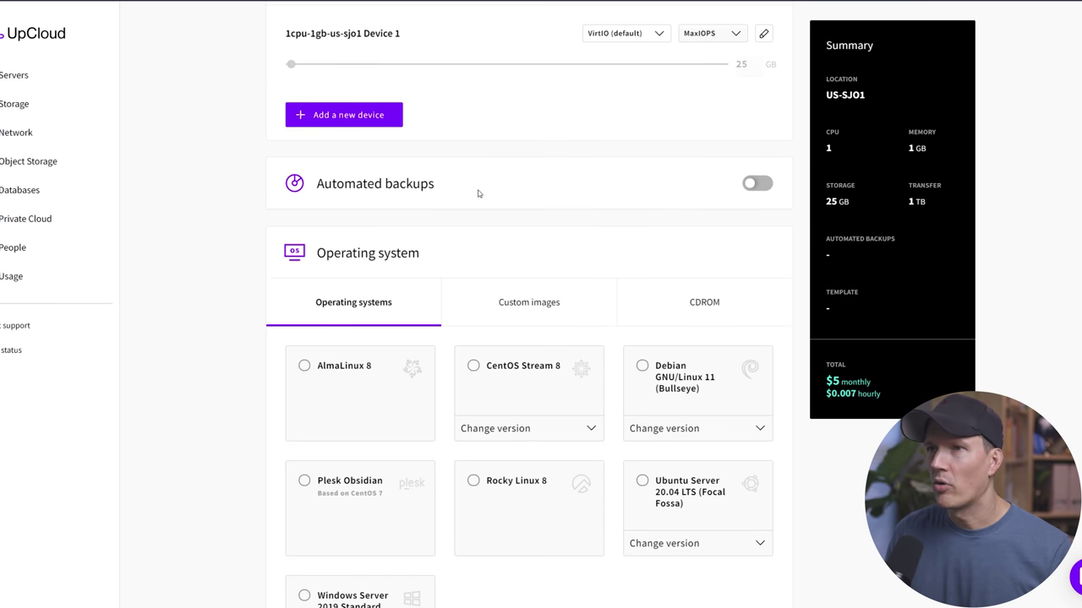
scroll(510, 203, down, 2)
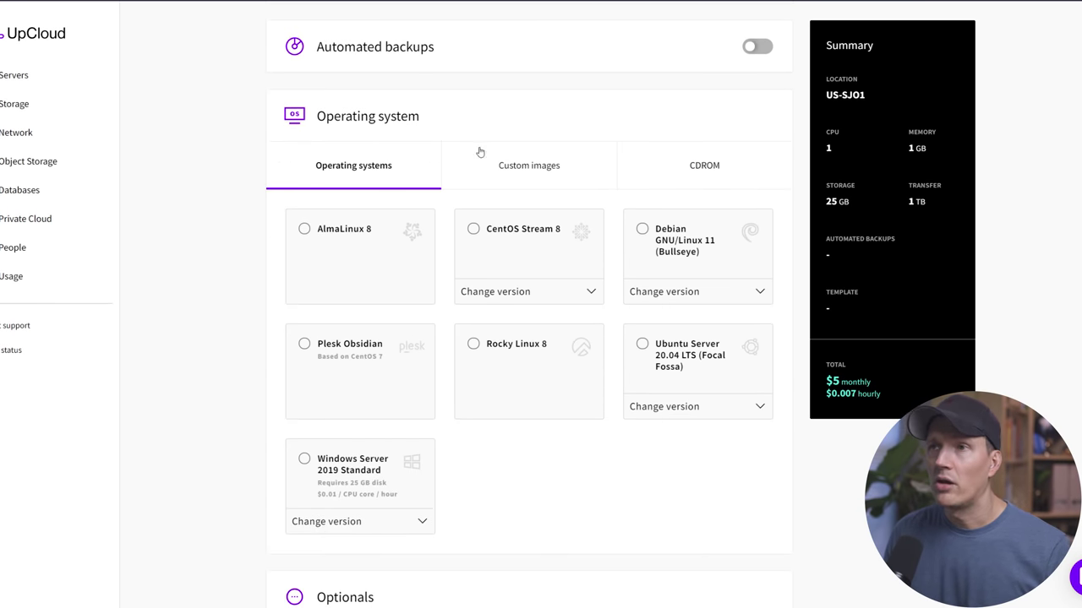
click(680, 363)
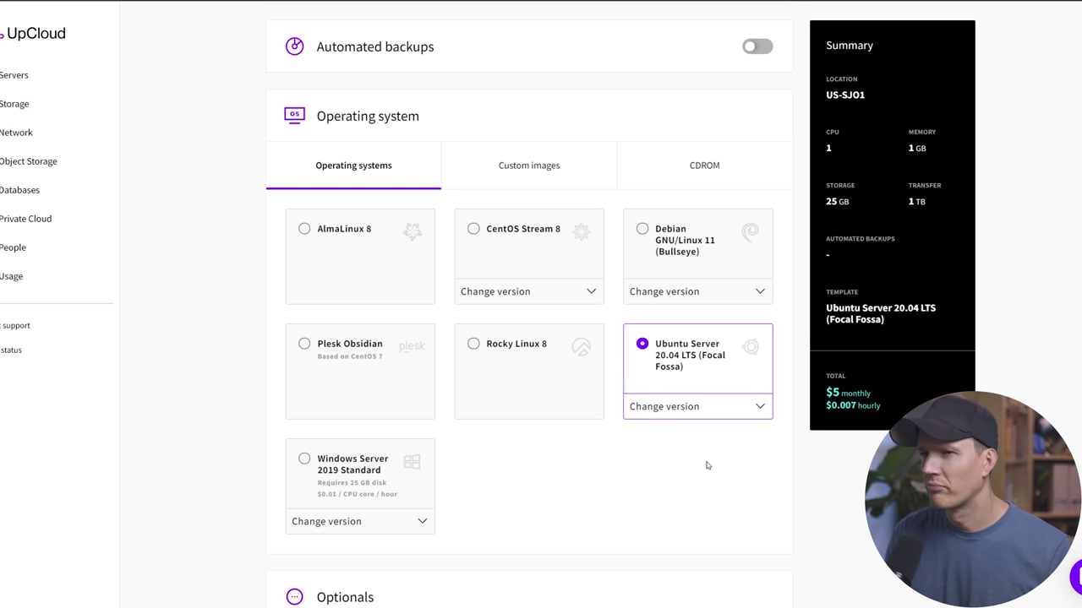
scroll(707, 466, down, 5)
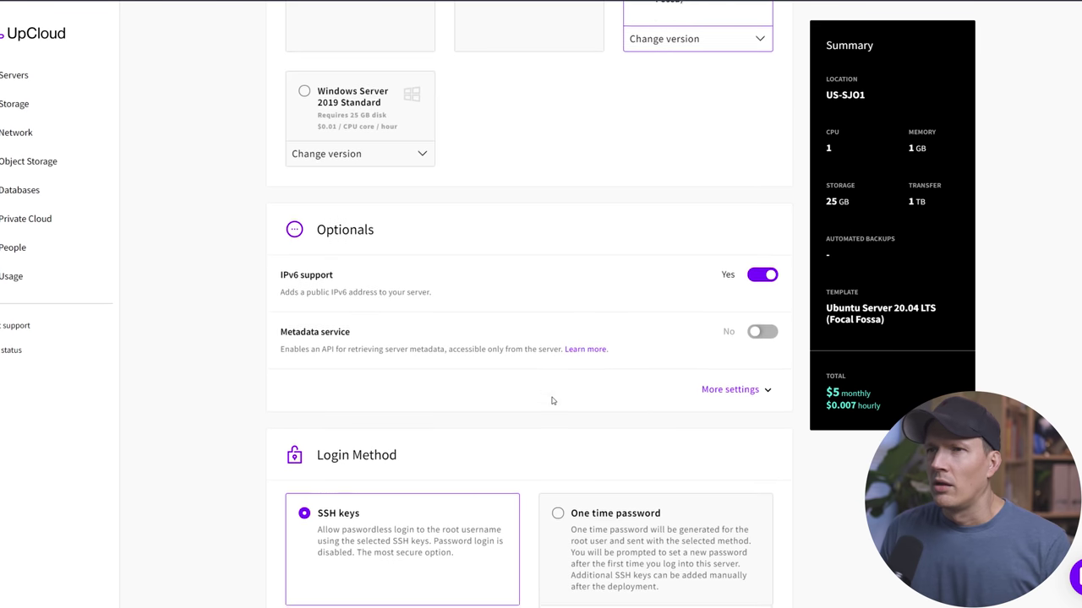
scroll(553, 400, down, 1)
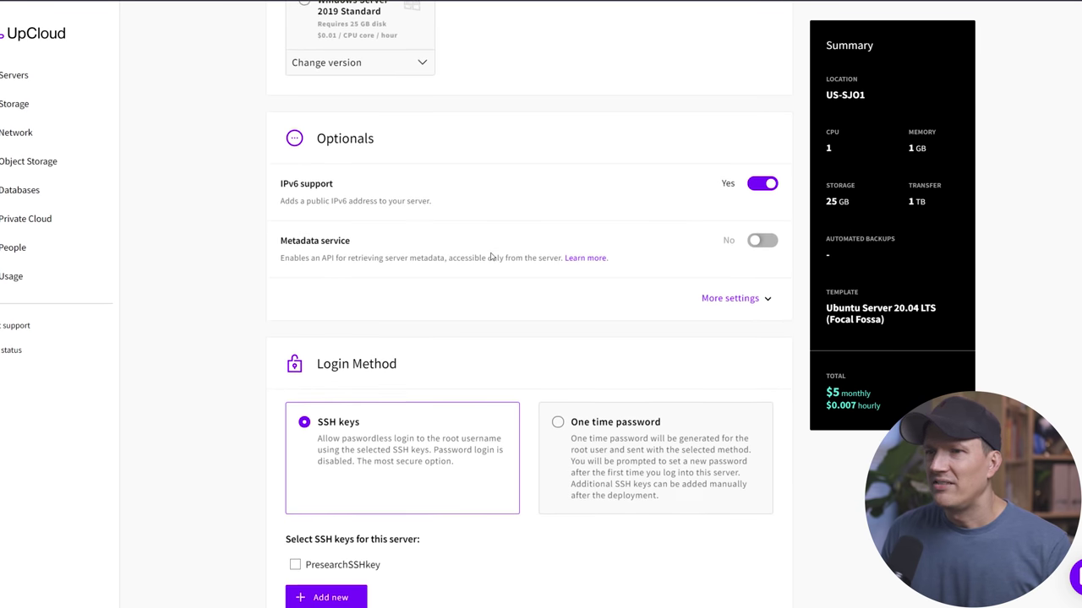
scroll(495, 256, down, 2)
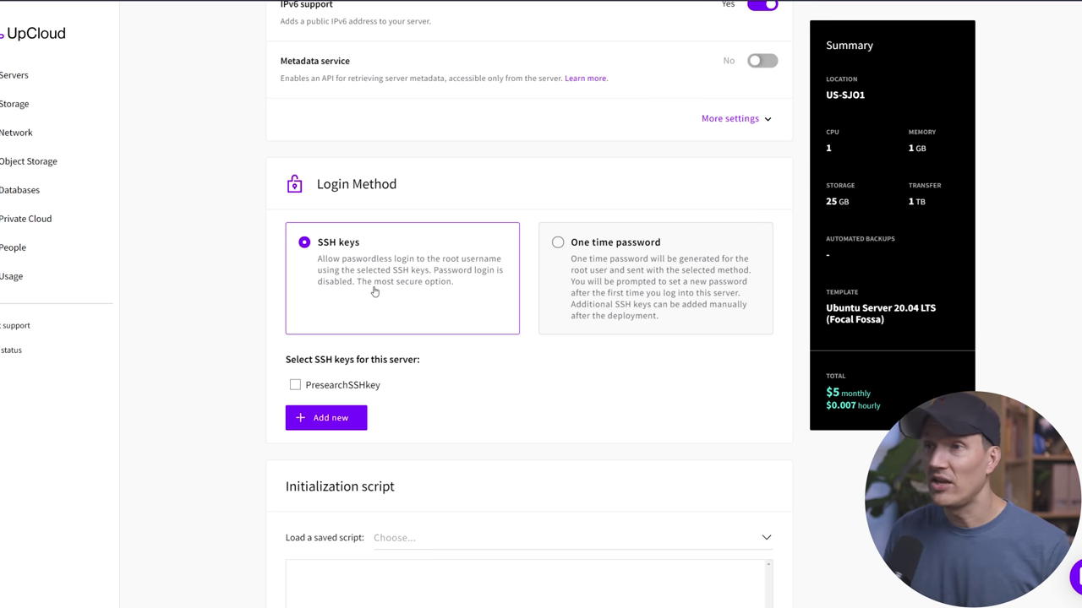
click(343, 425)
- Name the new UpCloud SSH key Presearch-Test
click(488, 274)
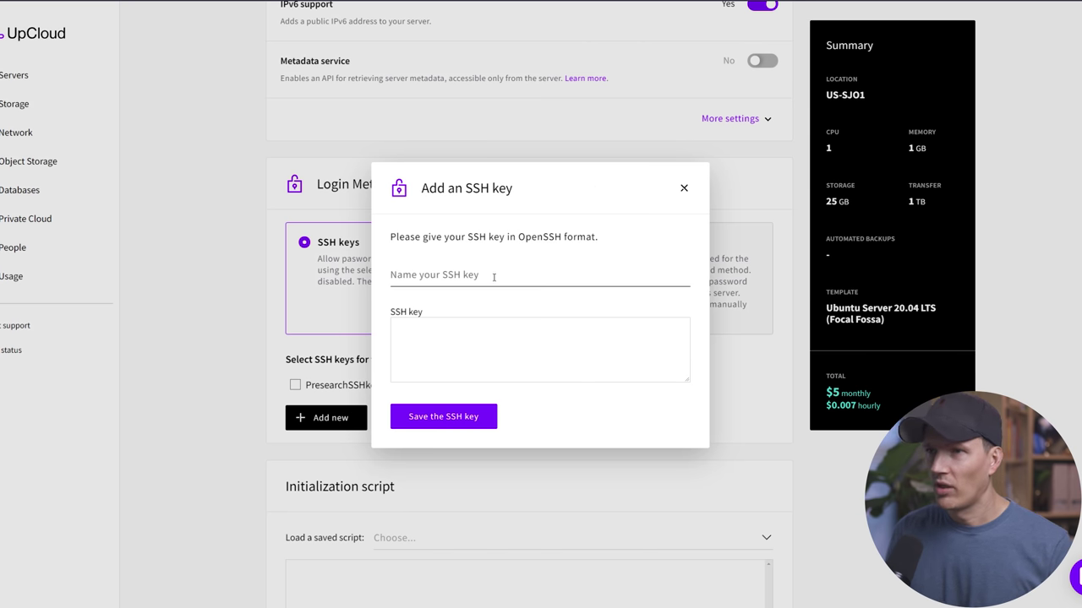
click(493, 276)
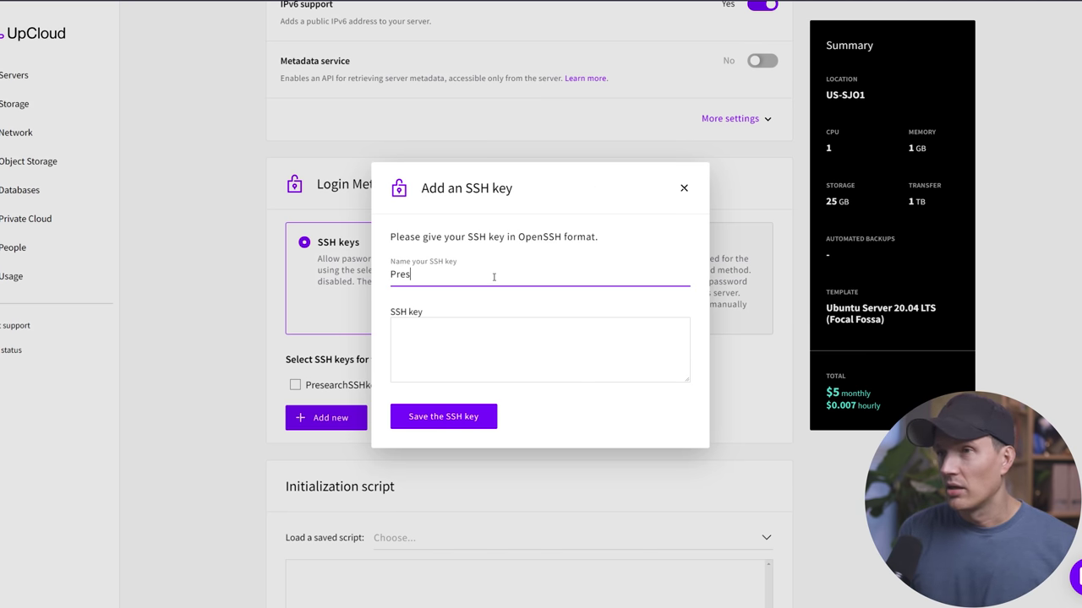
text(earch-T)
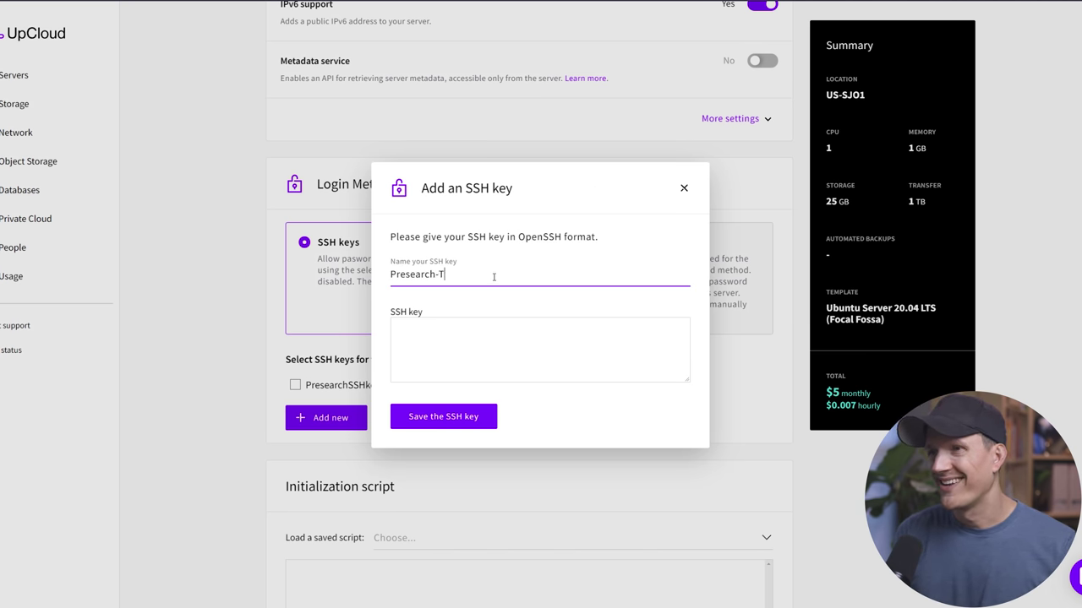
text(est)
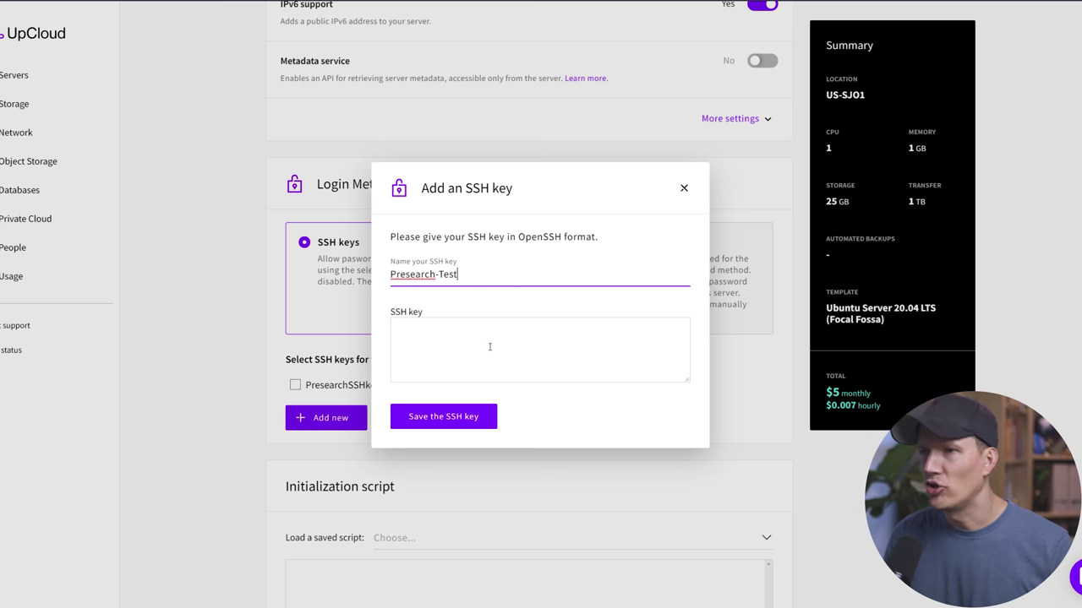
- Paste the PuTTYgen public key, save the Presearch-Test key, then deselect it for this server
click(490, 346)
mouse_move(171, 607)
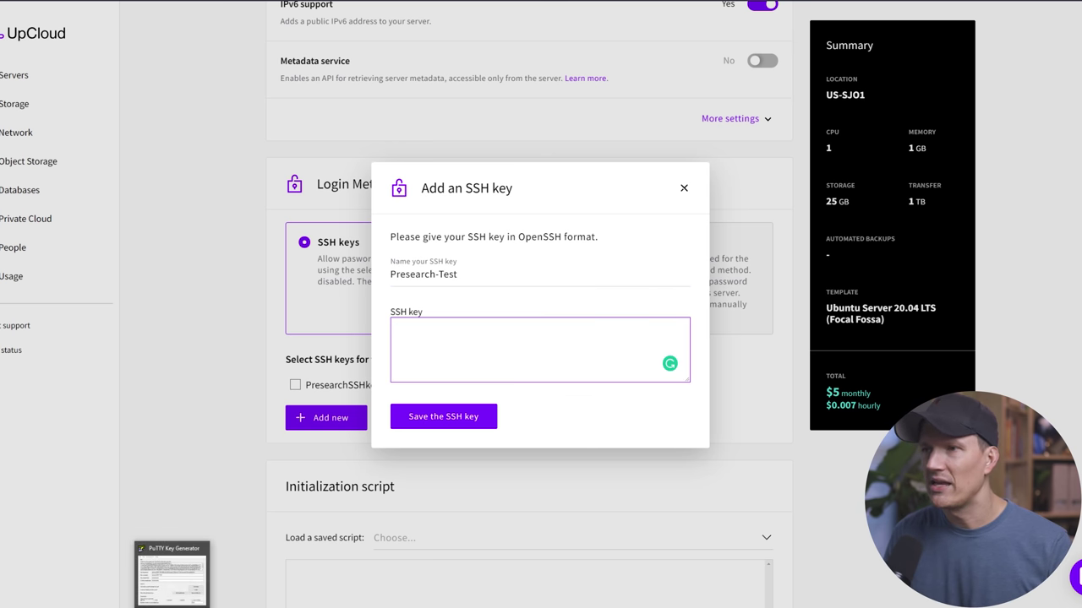
click(172, 583)
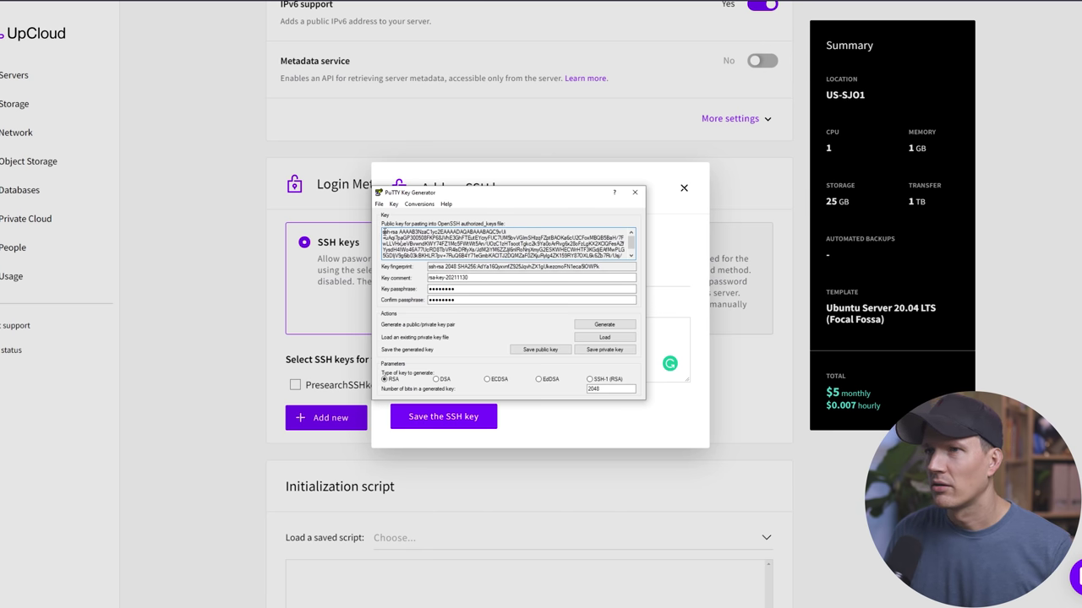
drag(383, 230, 627, 258)
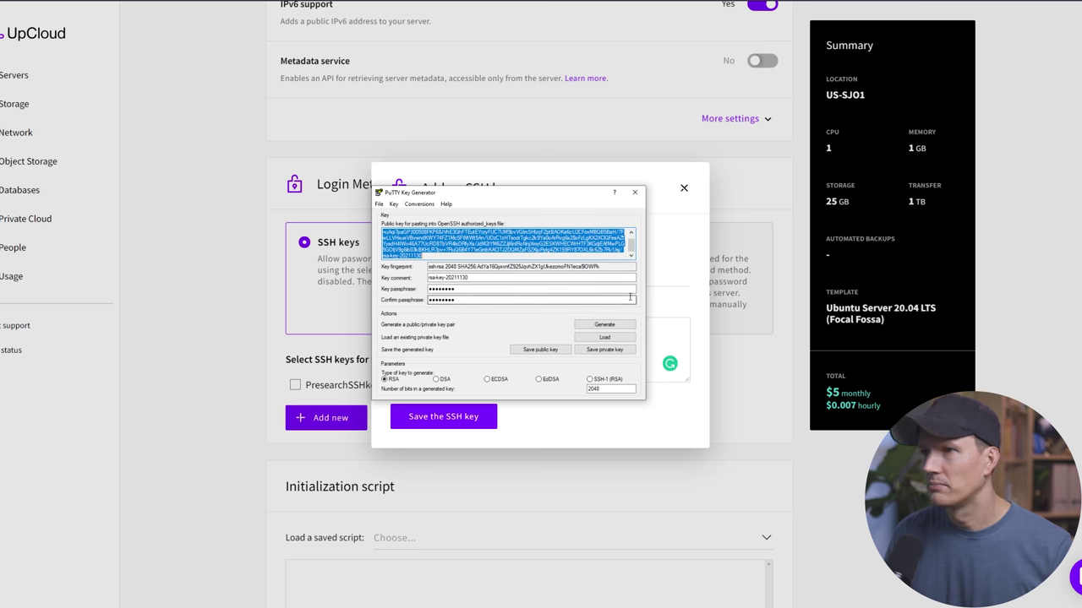
click(678, 333)
key(ctrl+v)
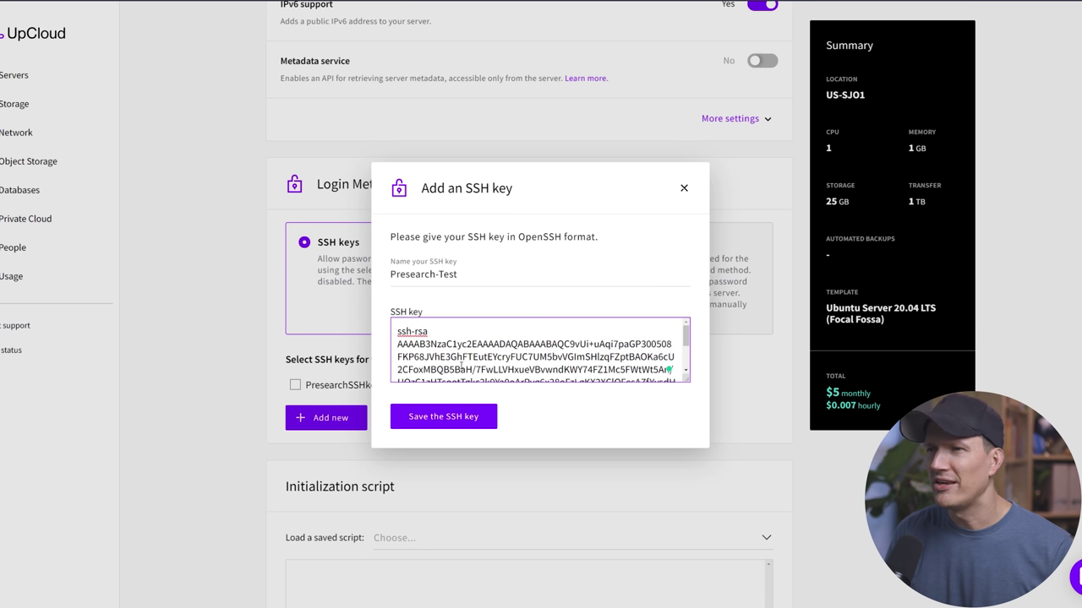
click(449, 410)
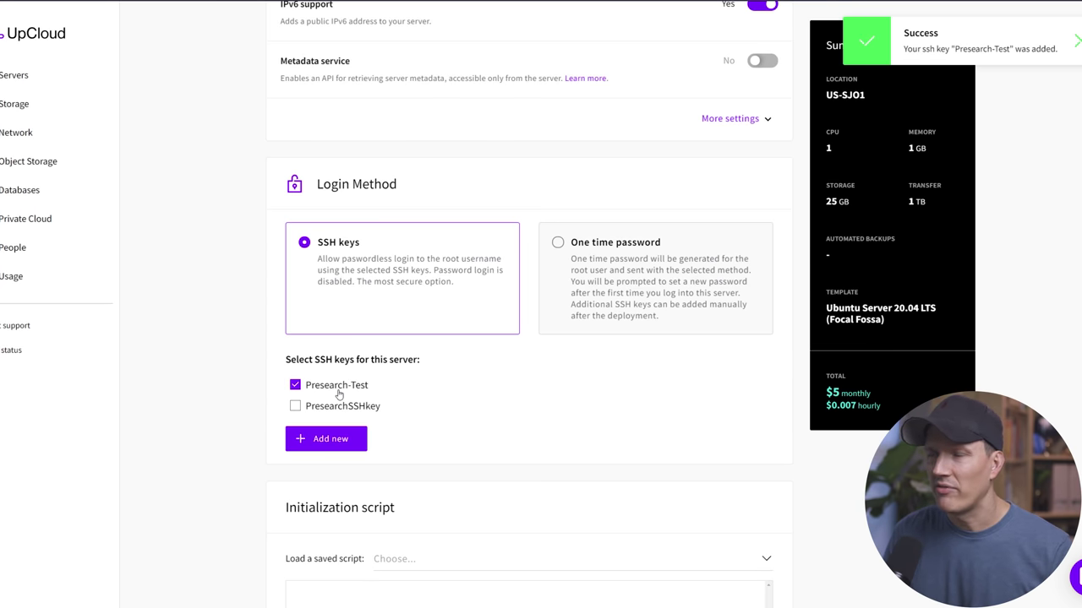
click(295, 386)
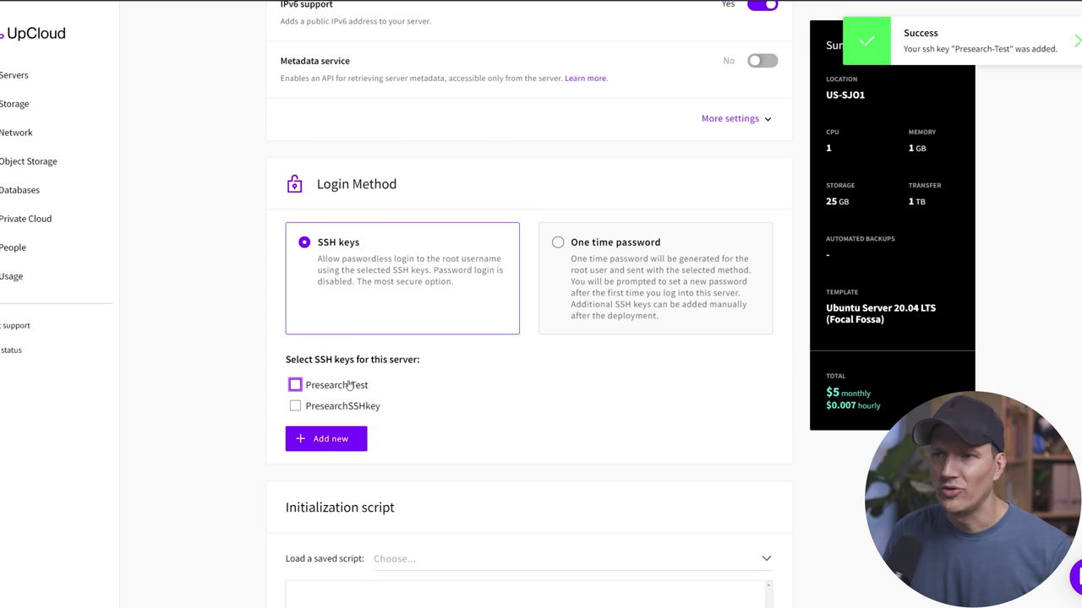
- Select PresearchSSHkey for the server and focus the empty Initialization script box
click(294, 409)
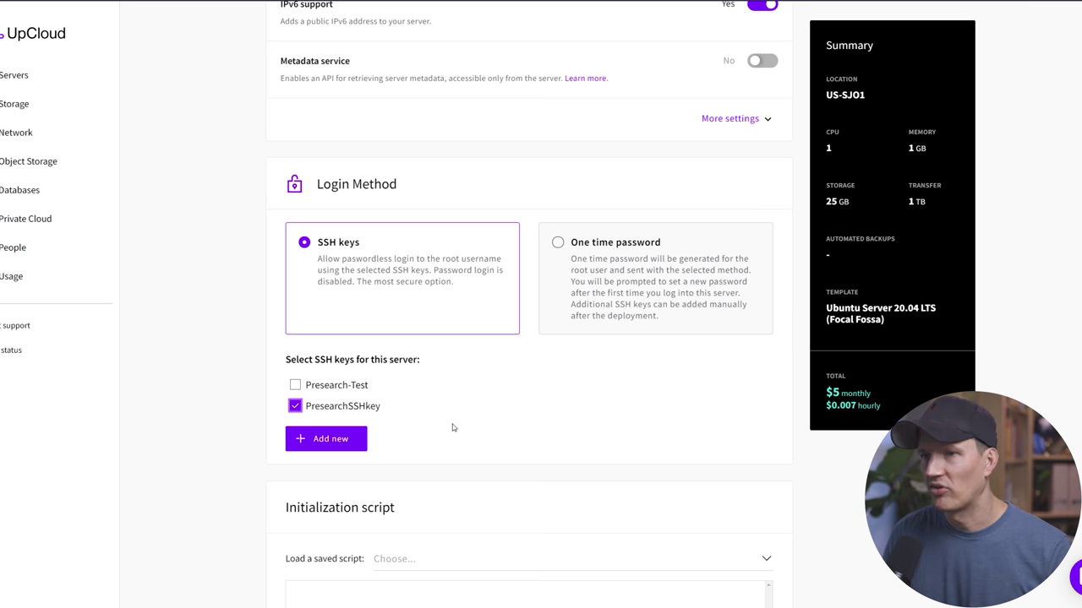
scroll(452, 427, down, 4)
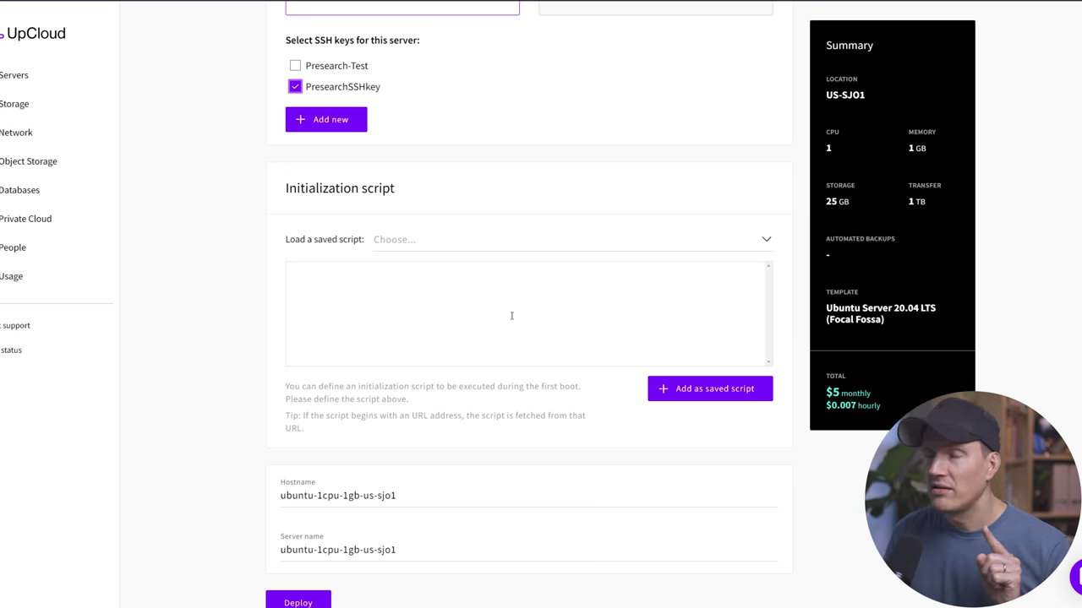
click(511, 316)
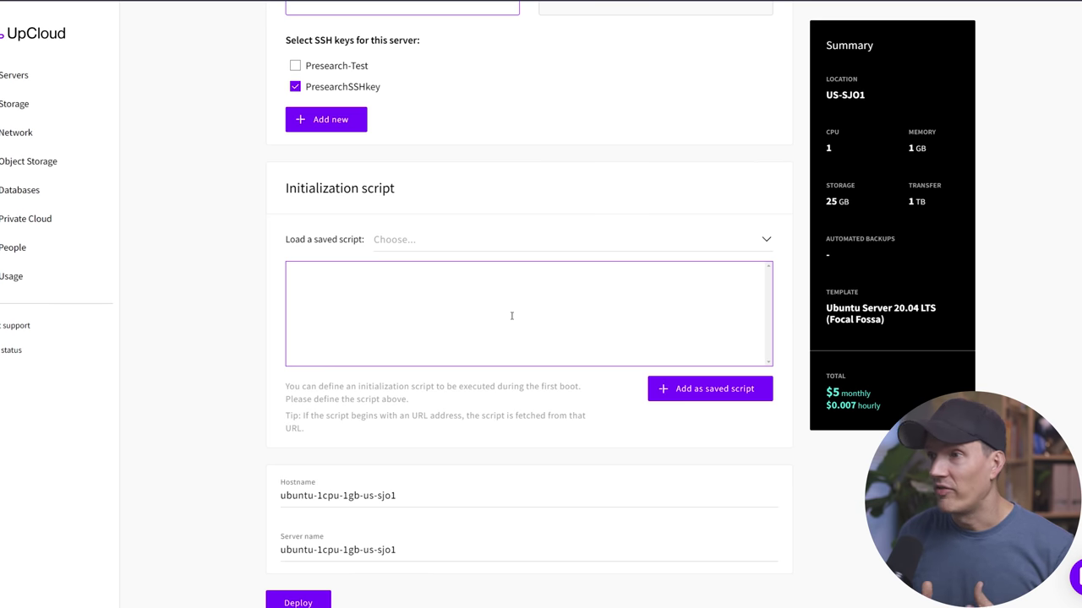
- Open Presearch-Script in Notepad and select its YOURCODEHERE placeholder
key(alt+Tab)
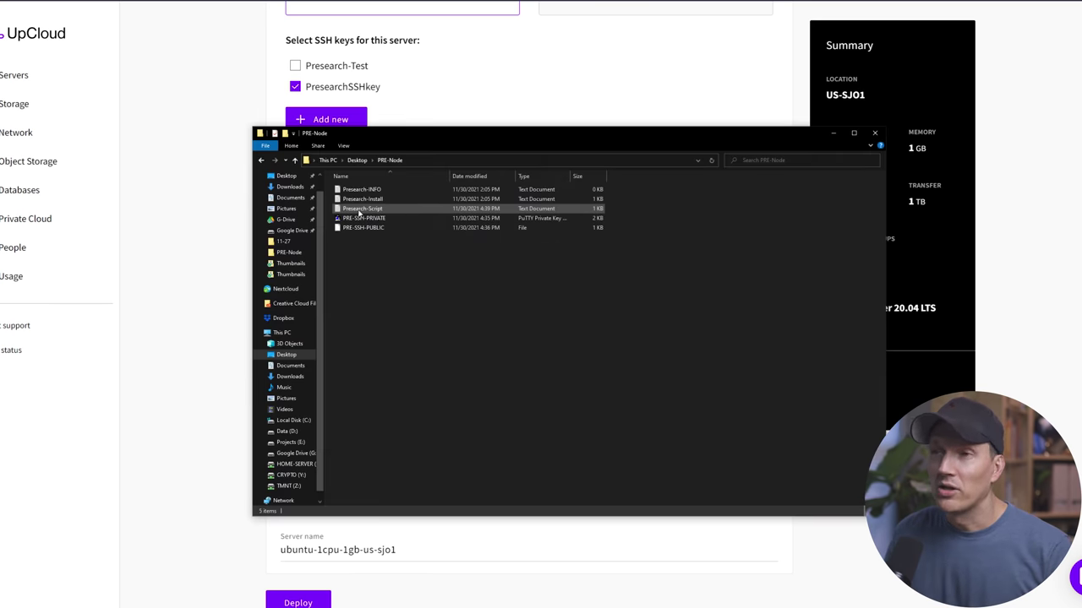
double_click(362, 208)
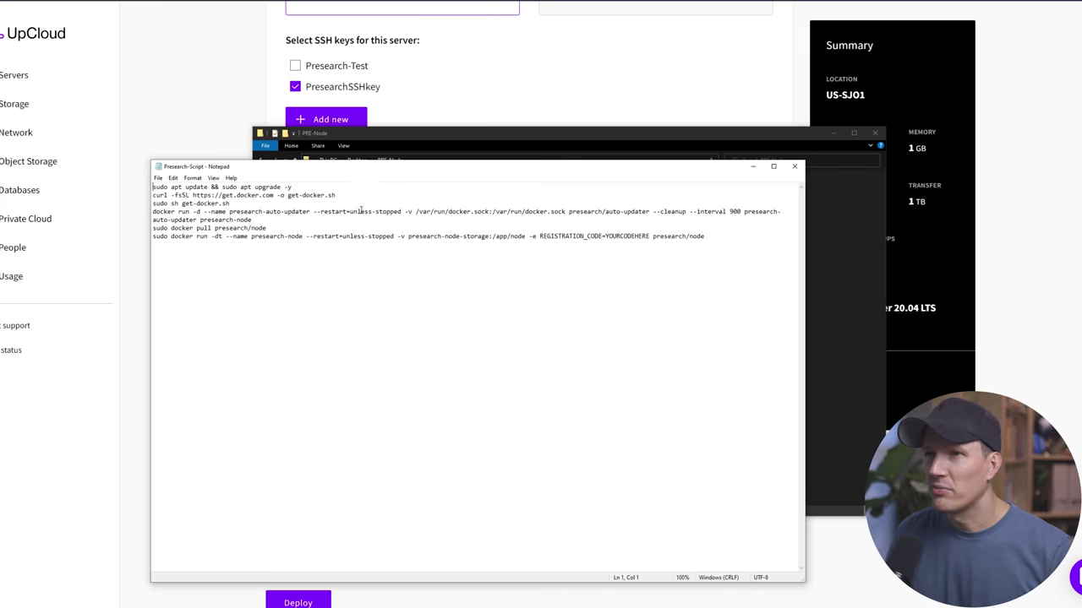
drag(377, 166, 410, 127)
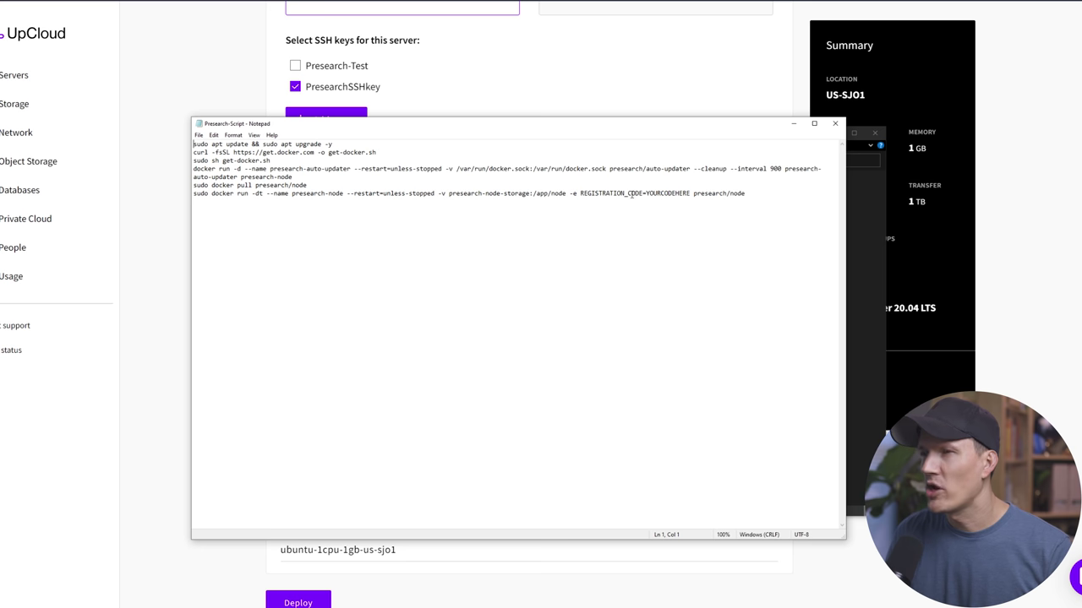
drag(647, 194, 691, 194)
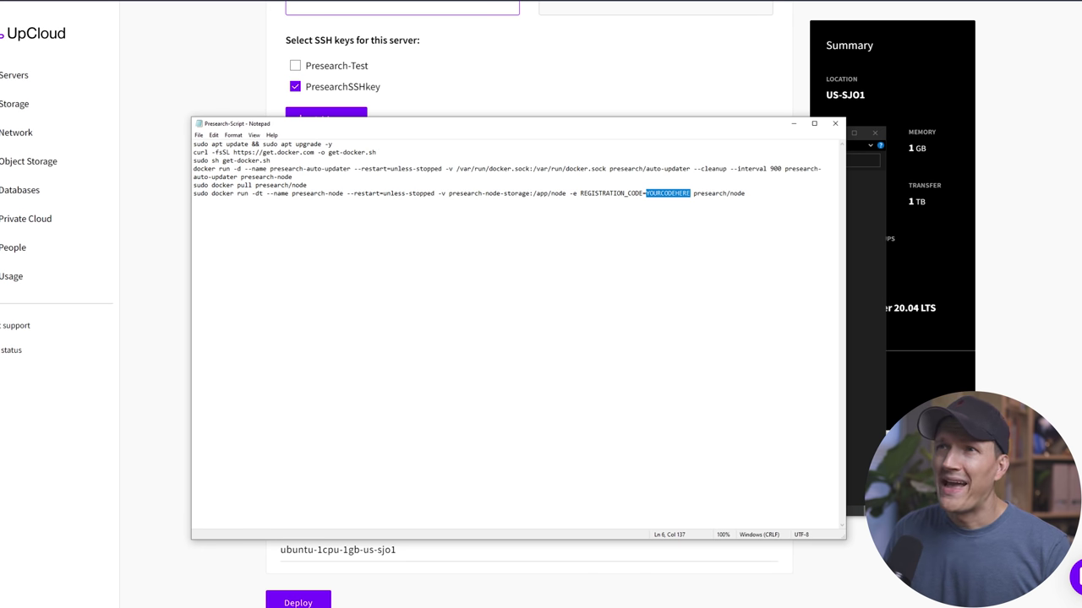
key(alt+Tab)
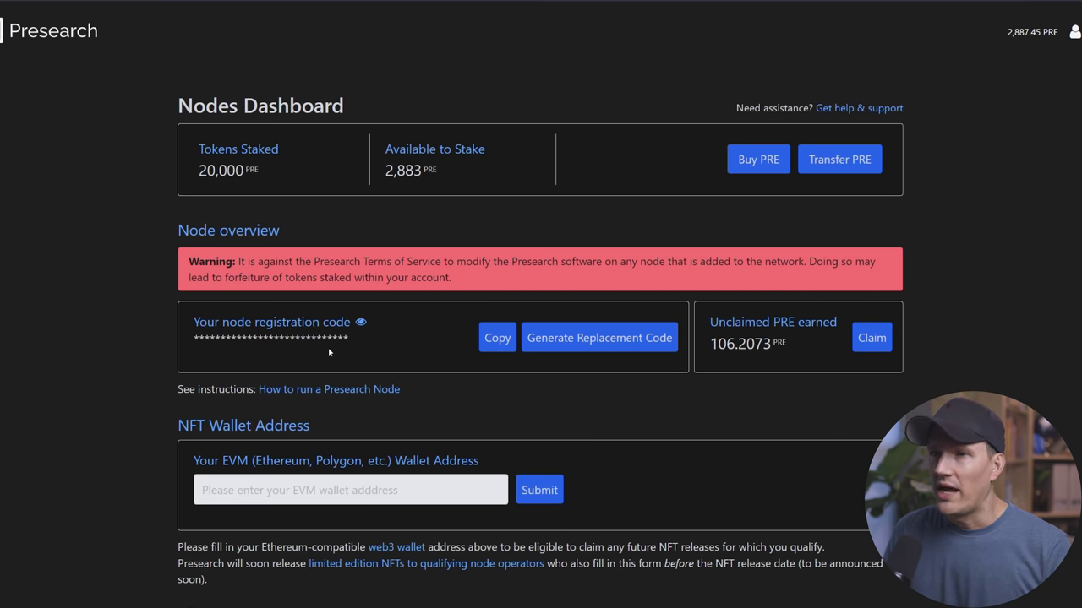
- Copy the node registration code and select YOURCODEHERE in the Notepad script
click(497, 338)
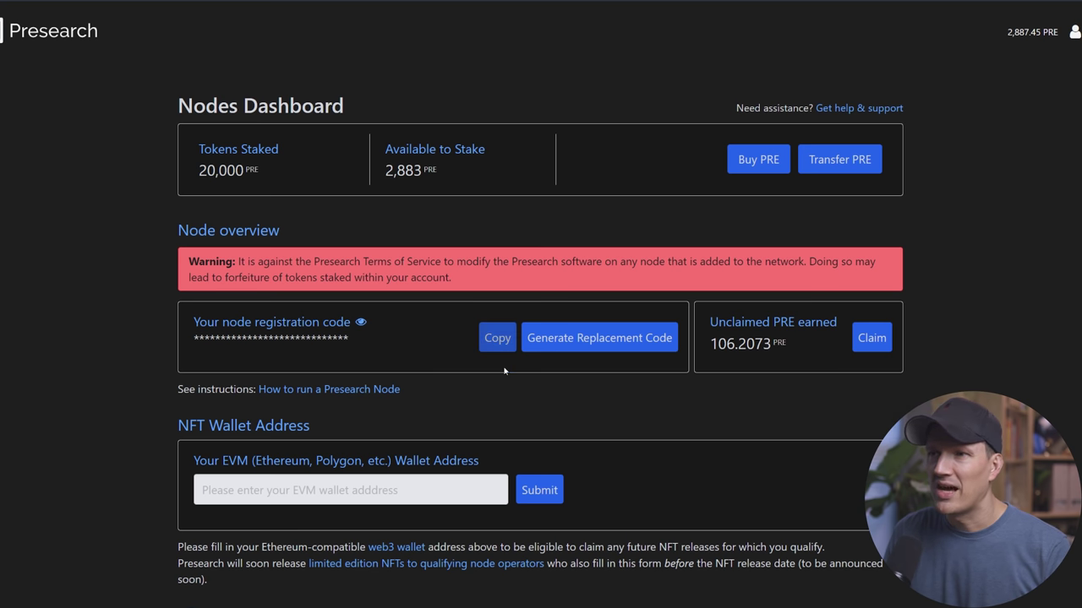
key(alt+Tab)
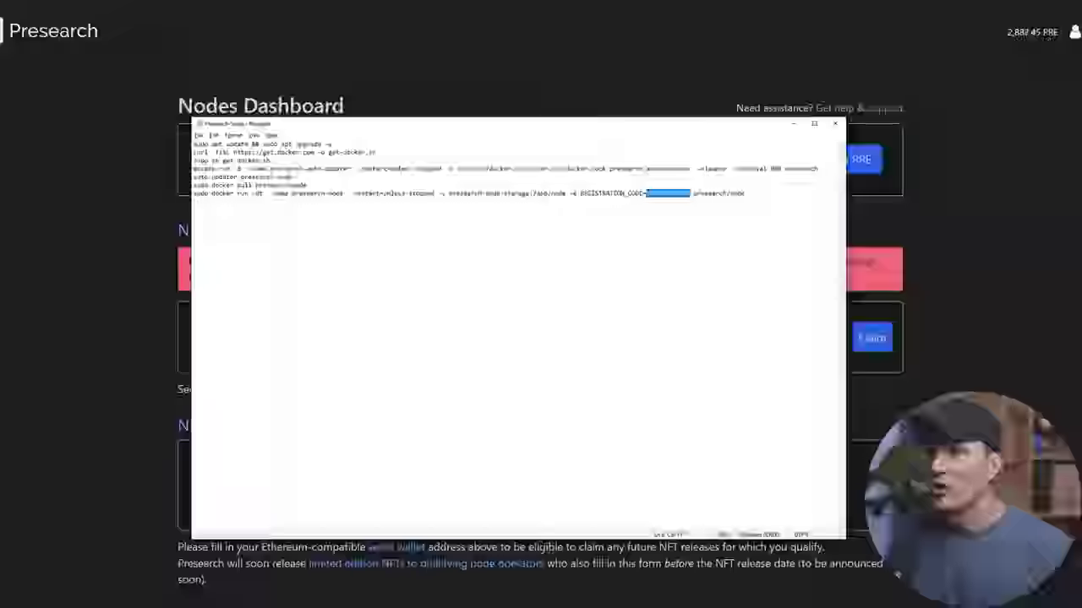
click(675, 193)
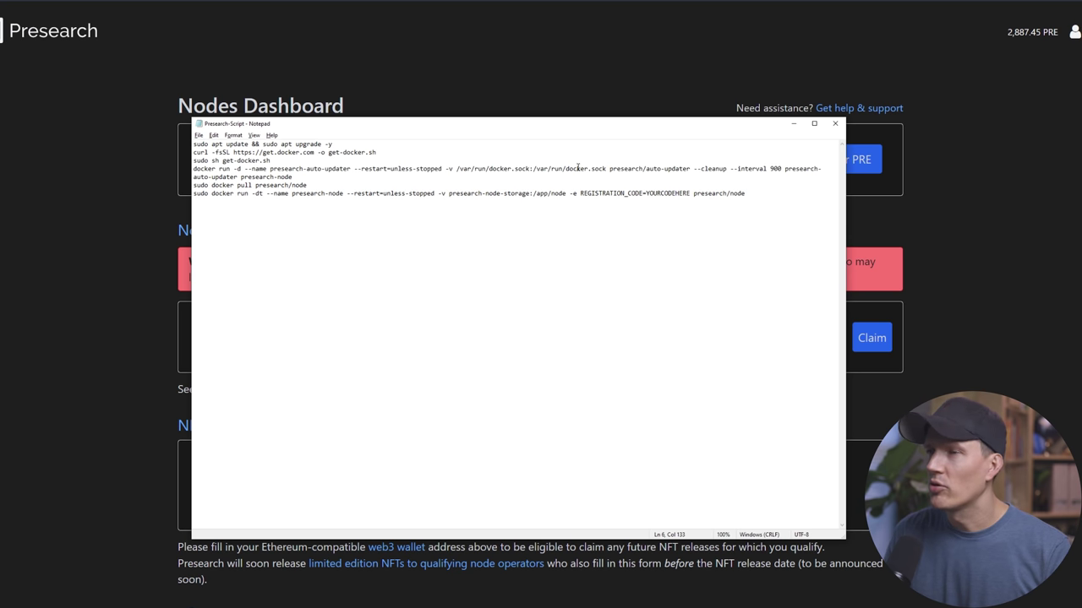
drag(647, 194, 691, 193)
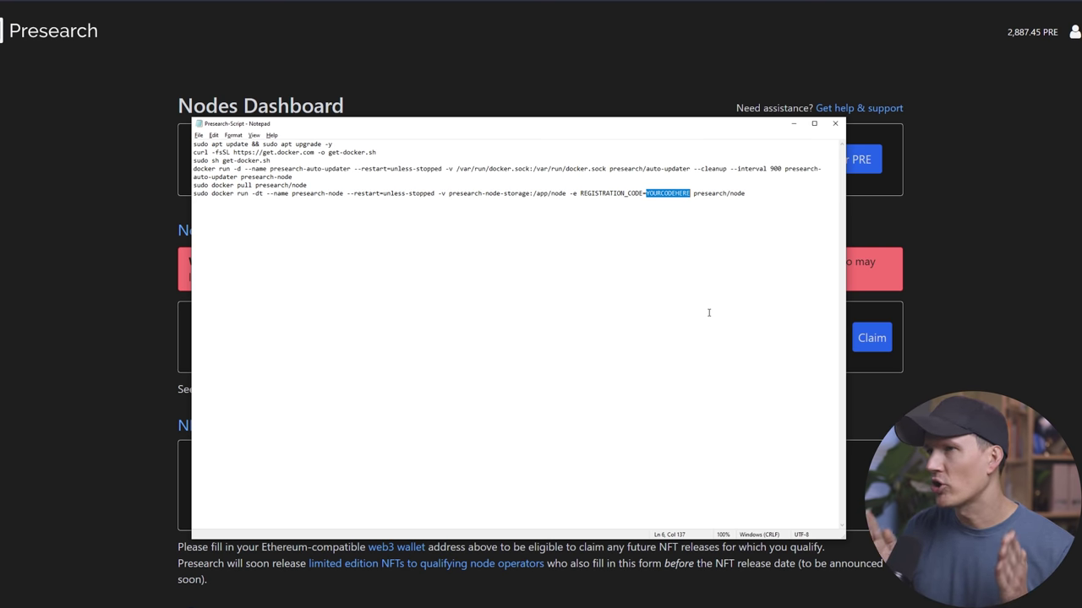
- Paste the registration code over YOURCODEHERE, save the script, and select all of it
click(75, 358)
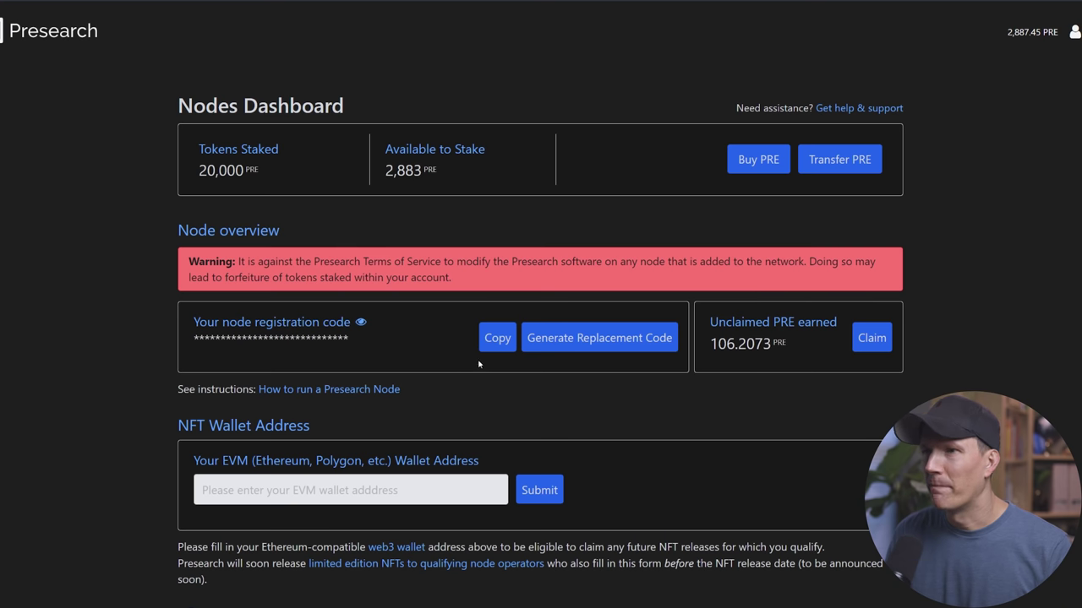
click(498, 339)
key(alt+Tab)
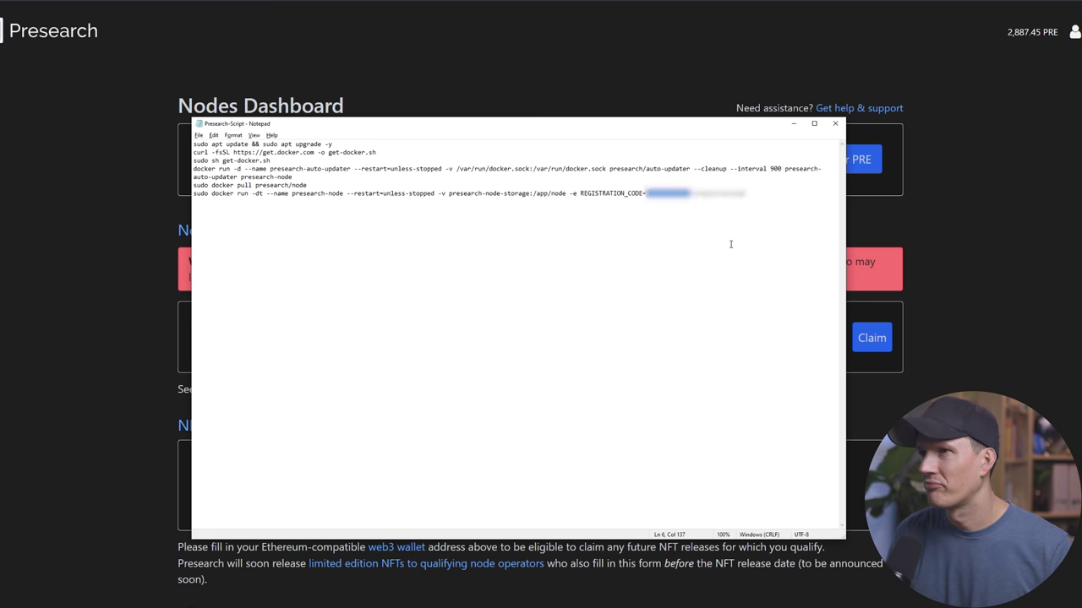
key(ctrl+v)
key(ctrl+s)
key(ctrl+a)
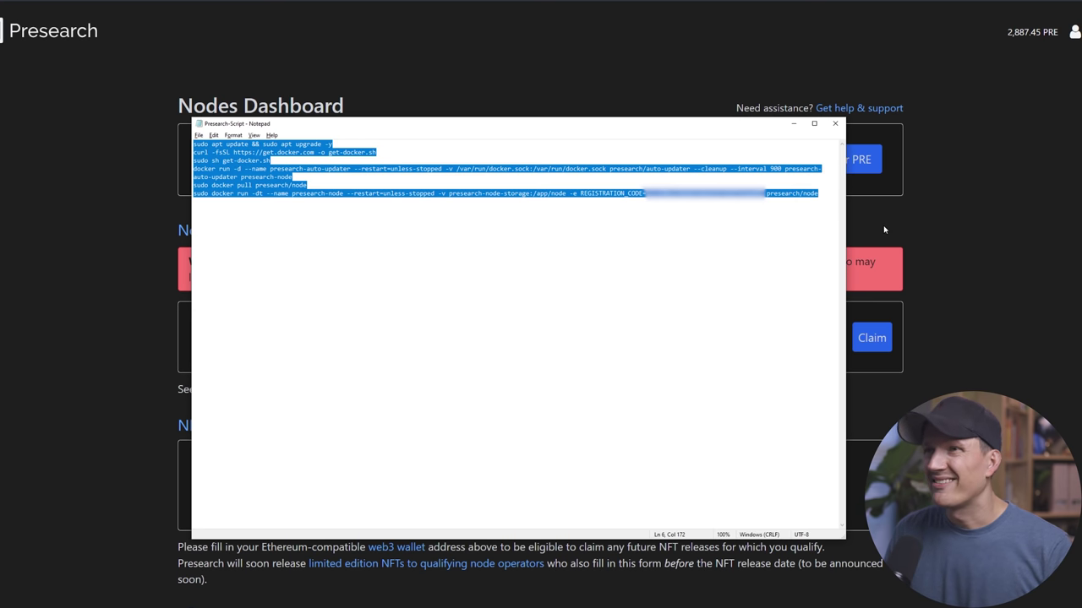
key(alt+Tab)
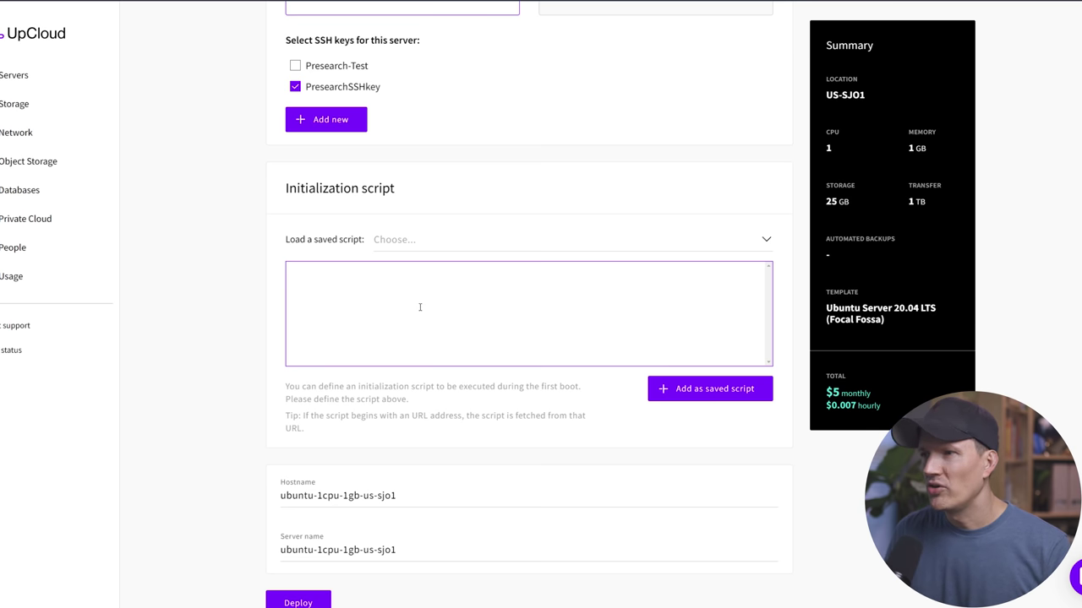
- Paste the node script into UpCloud's Initialization script box
click(419, 307)
key(ctrl+v)
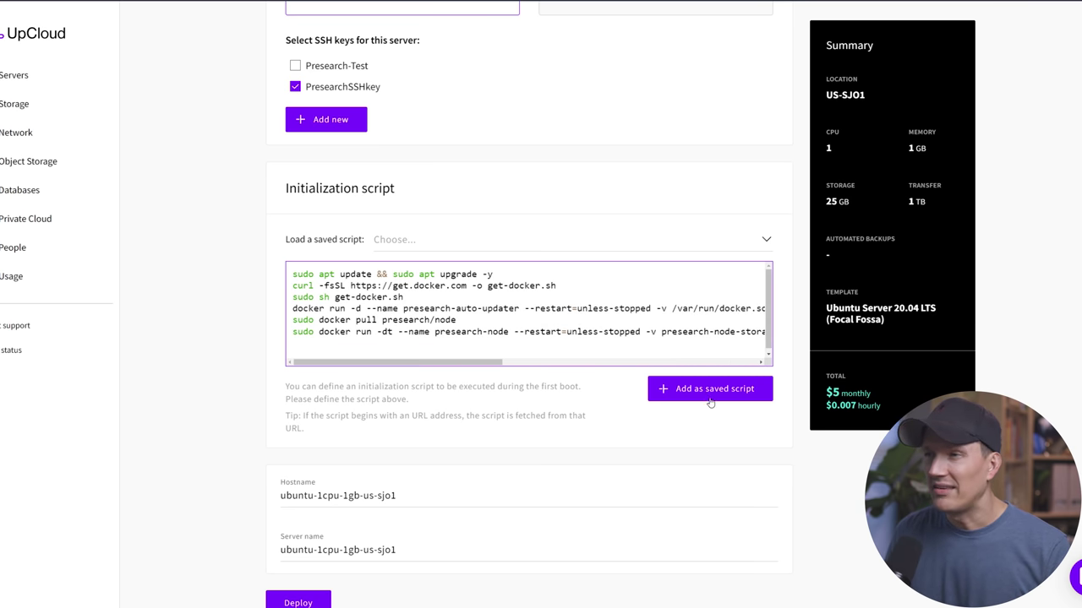
click(526, 243)
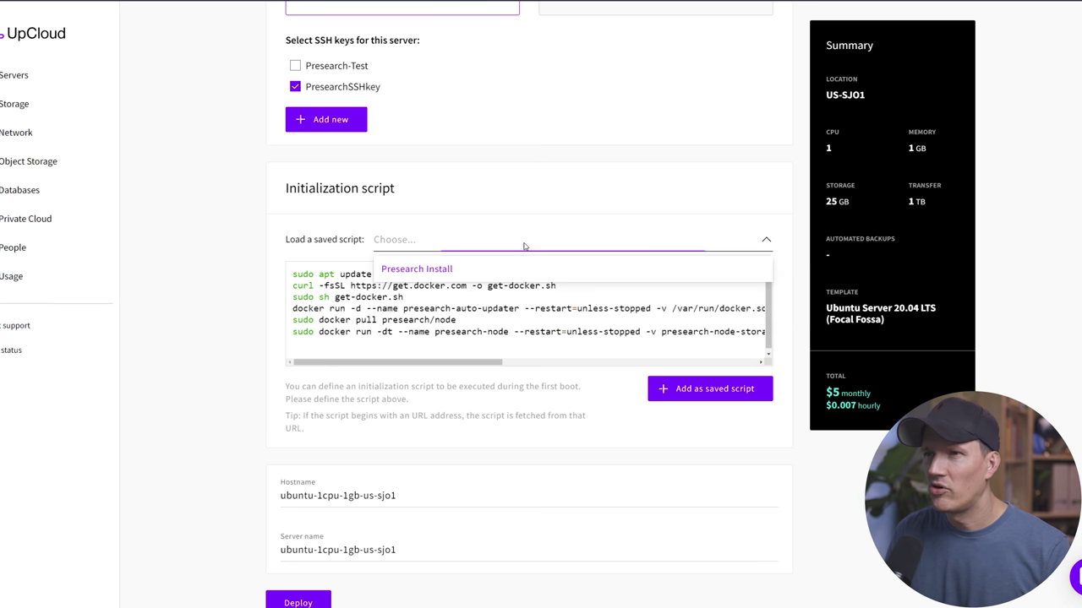
click(442, 270)
click(439, 242)
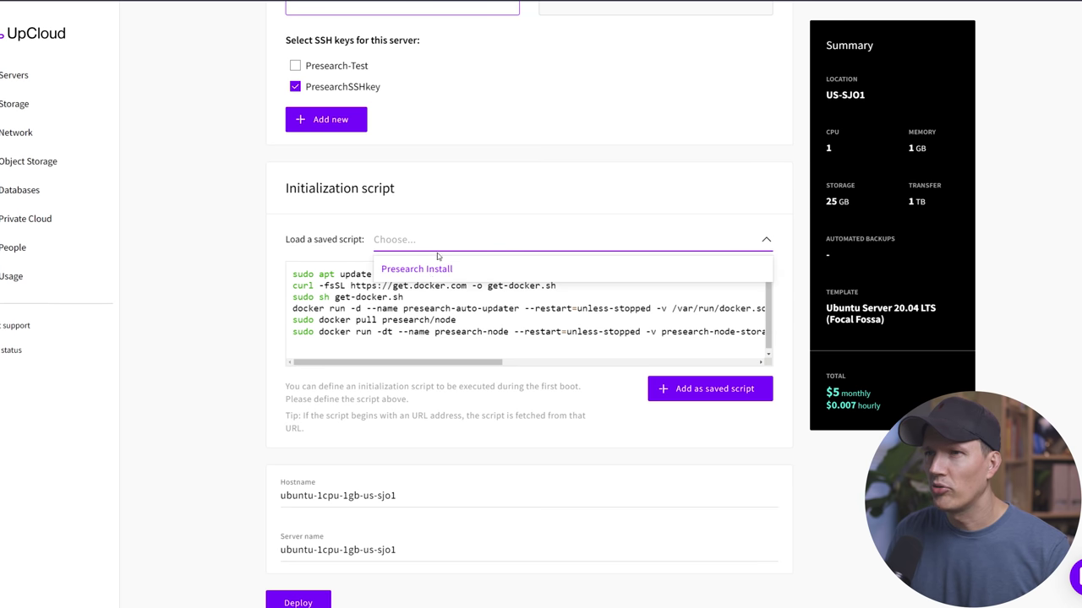
click(431, 272)
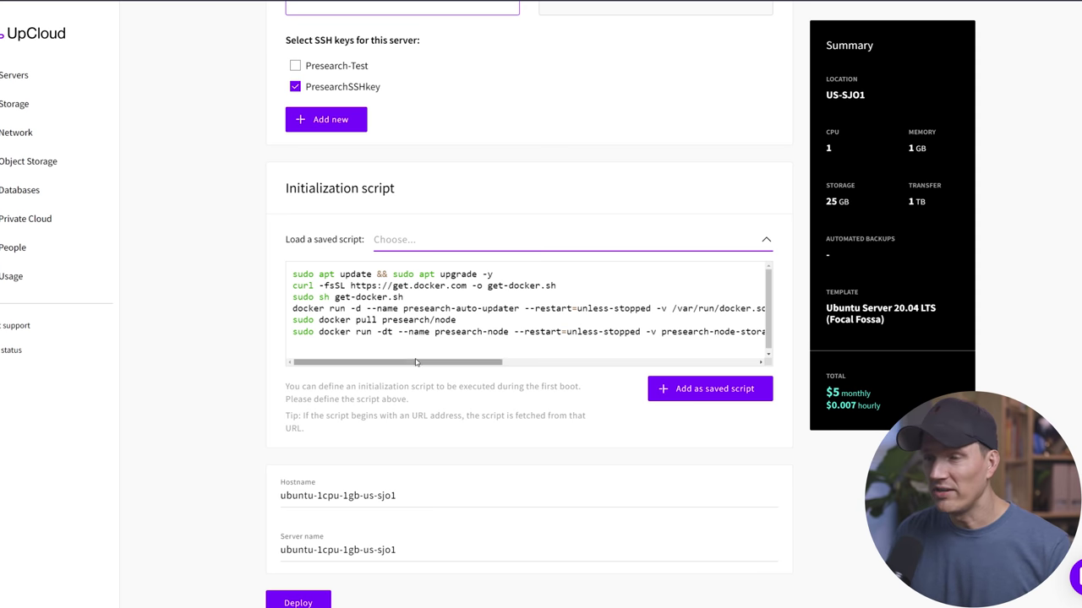
- Rename the server to Presearch-11 and deploy it
scroll(238, 365, down, 1)
click(354, 448)
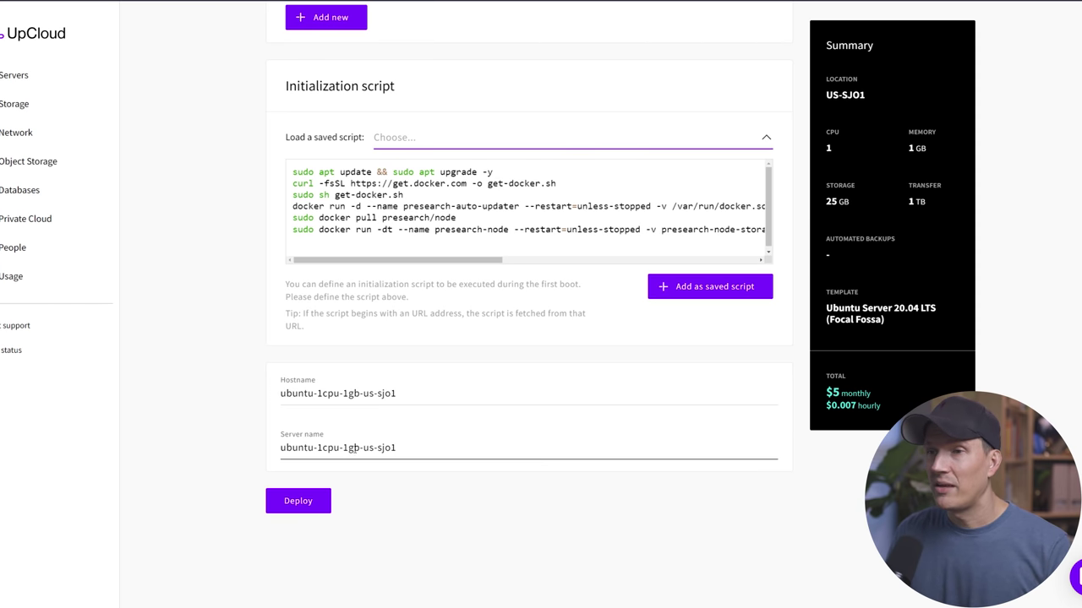
triple_click(411, 446)
text(Pres)
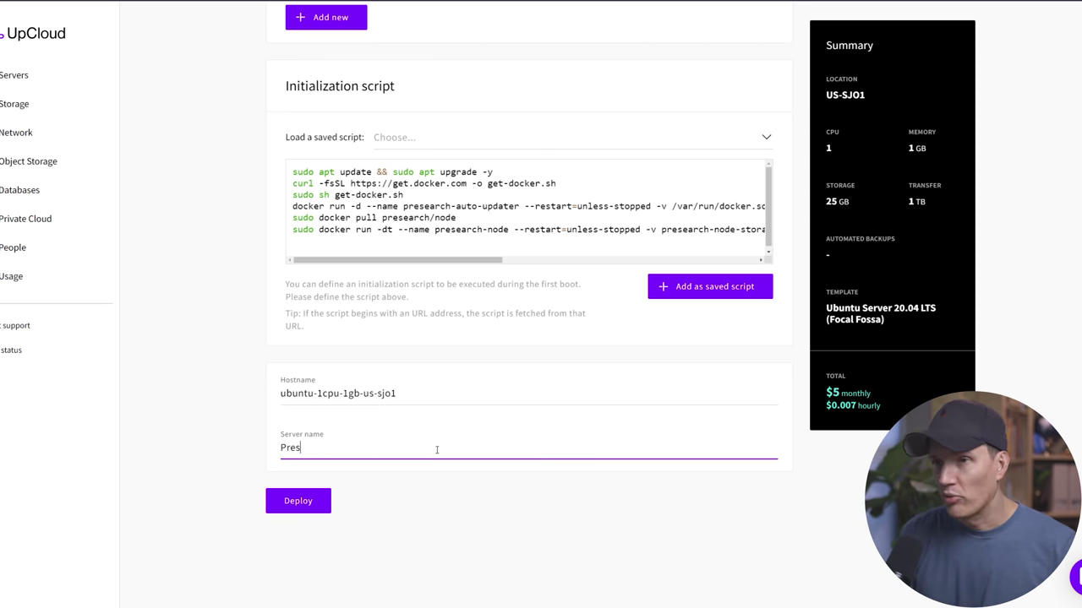
text(earch-11)
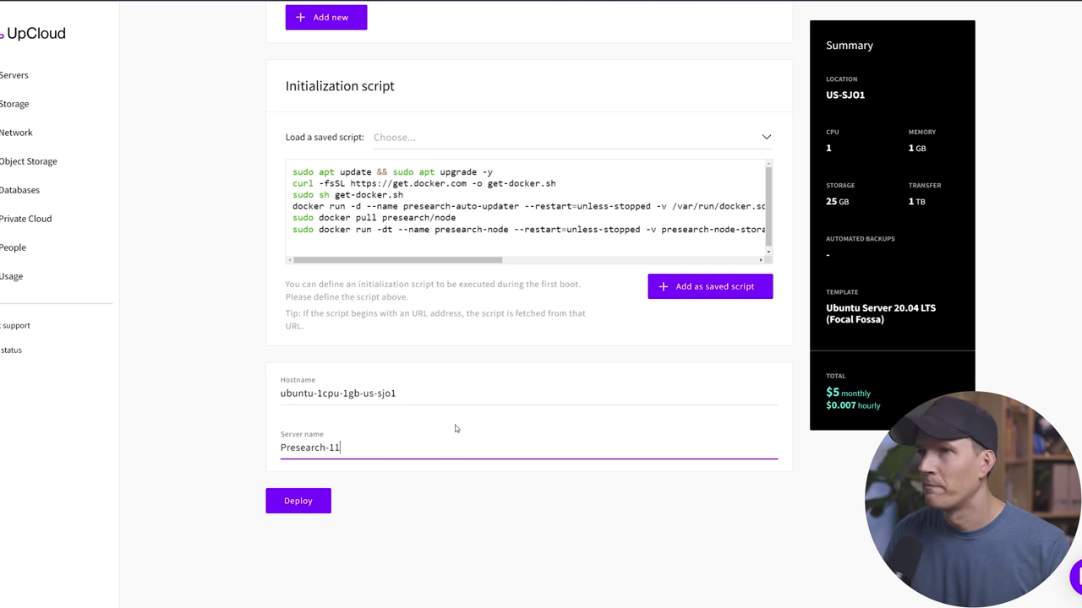
click(297, 501)
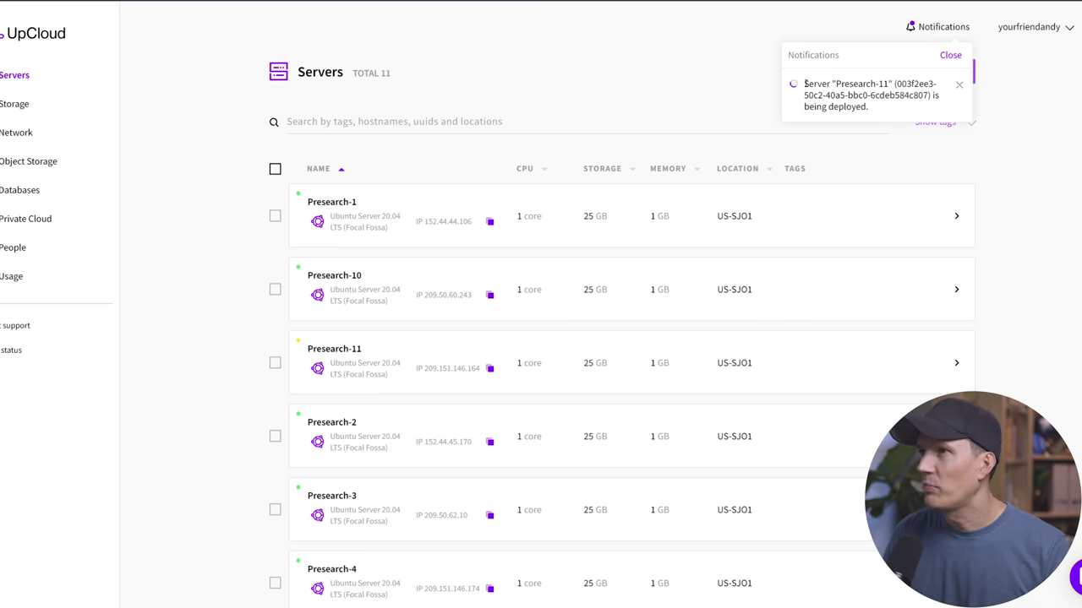
- Check the Presearch-11 deployment notification, then scroll the Presearch Nodes Dashboard
drag(804, 83, 903, 150)
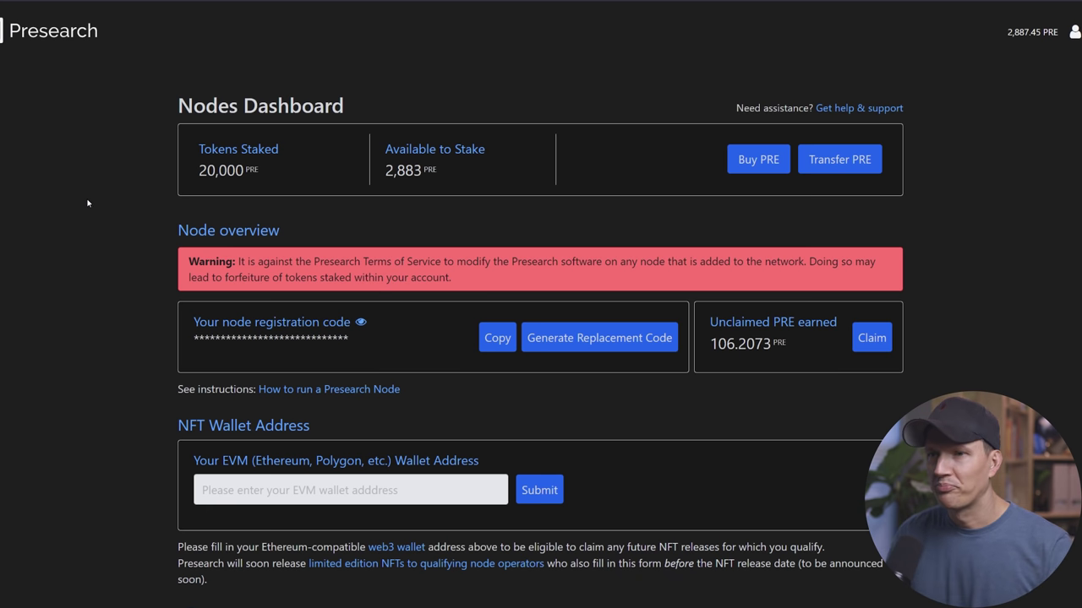
scroll(85, 205, down, 7)
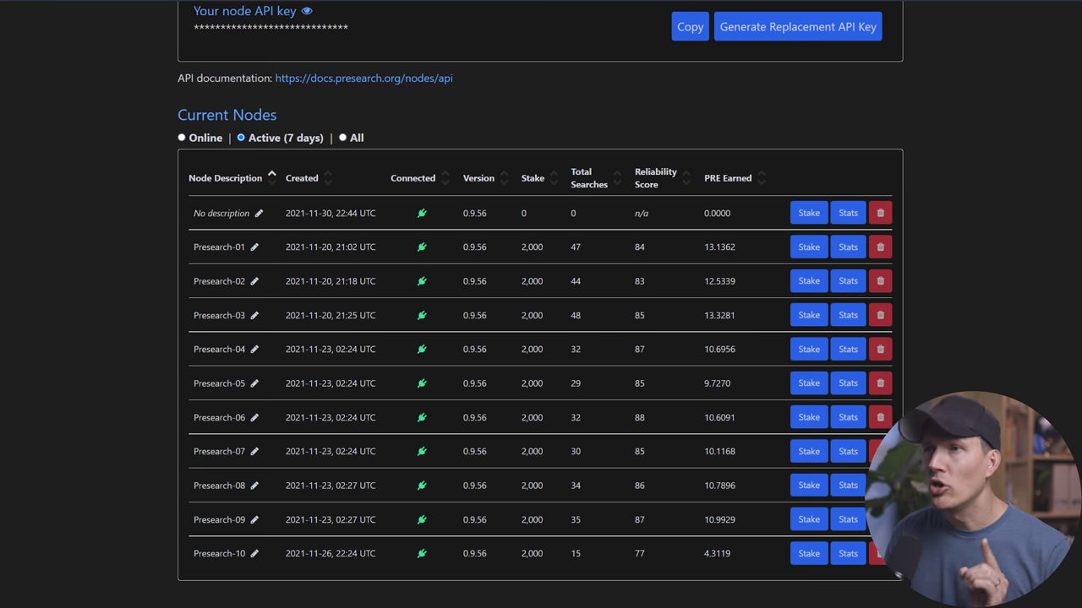
- Highlight the 0 stake of the new 'No description' node in Current Nodes
double_click(524, 213)
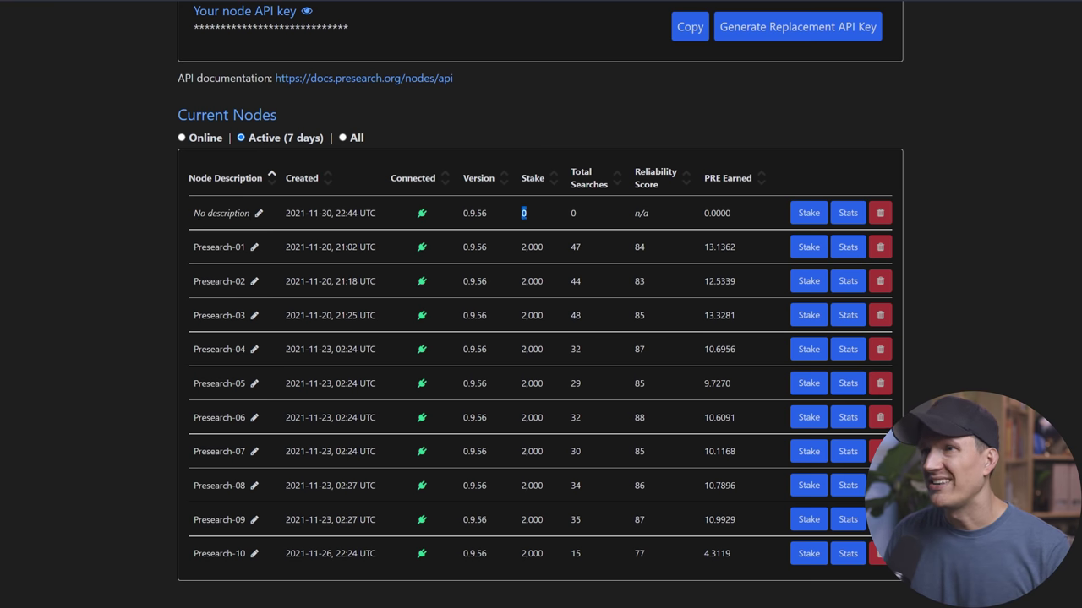
- Stake 2000 PRE on the new node, describe it as Presearch-11 with e-mail alerts, and save
click(259, 216)
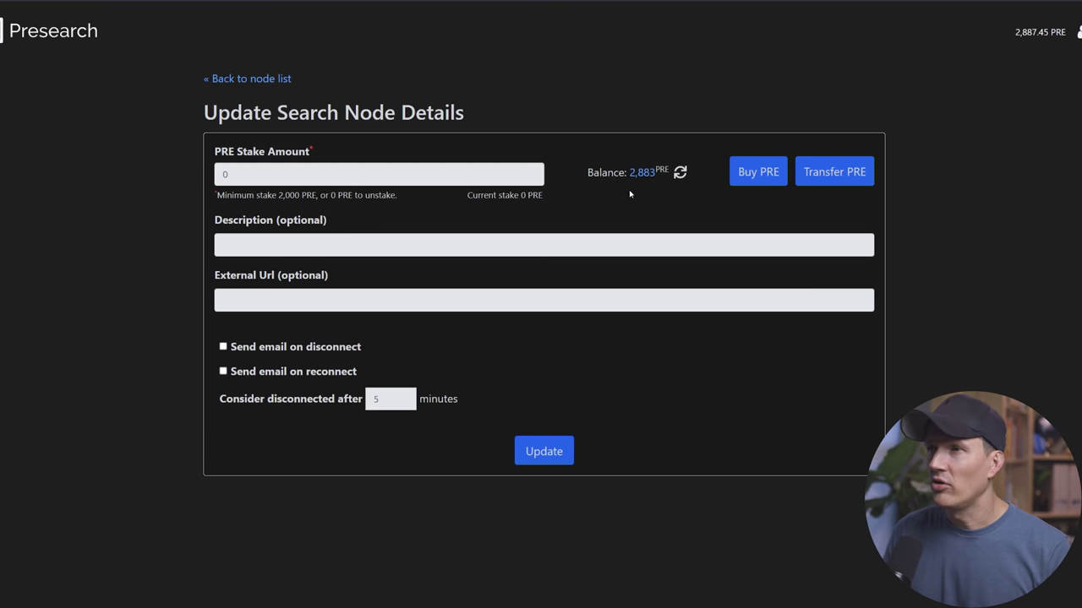
drag(630, 172, 655, 172)
click(313, 174)
text(2)
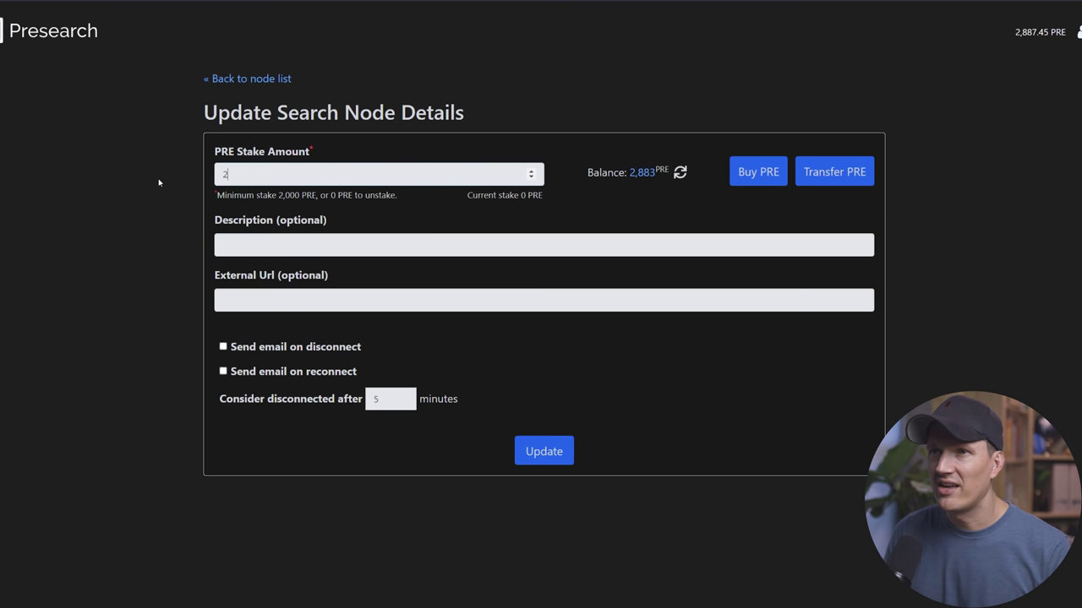
text(000)
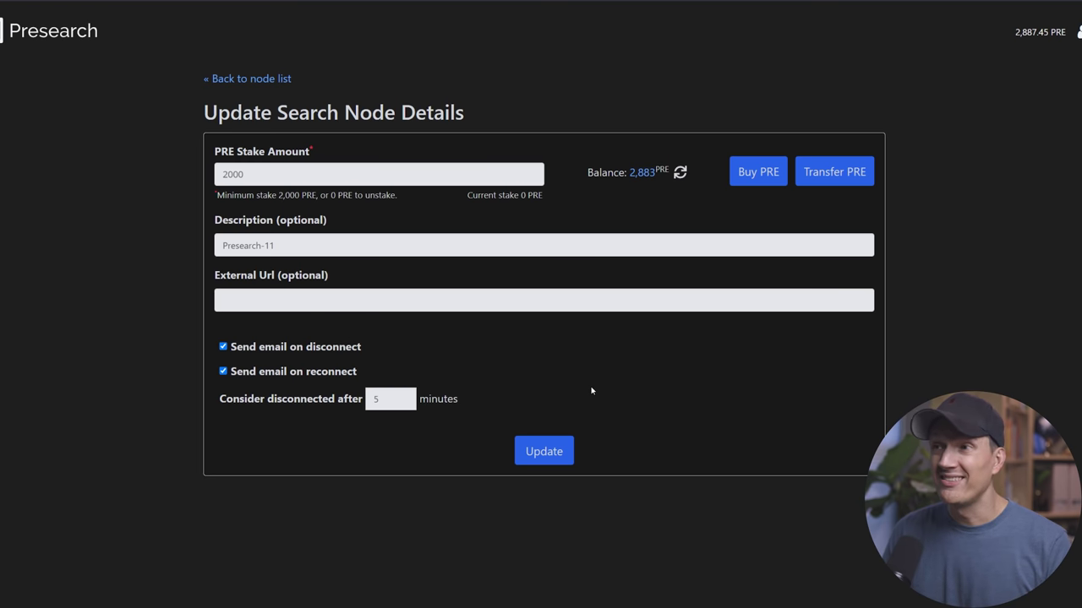
click(550, 461)
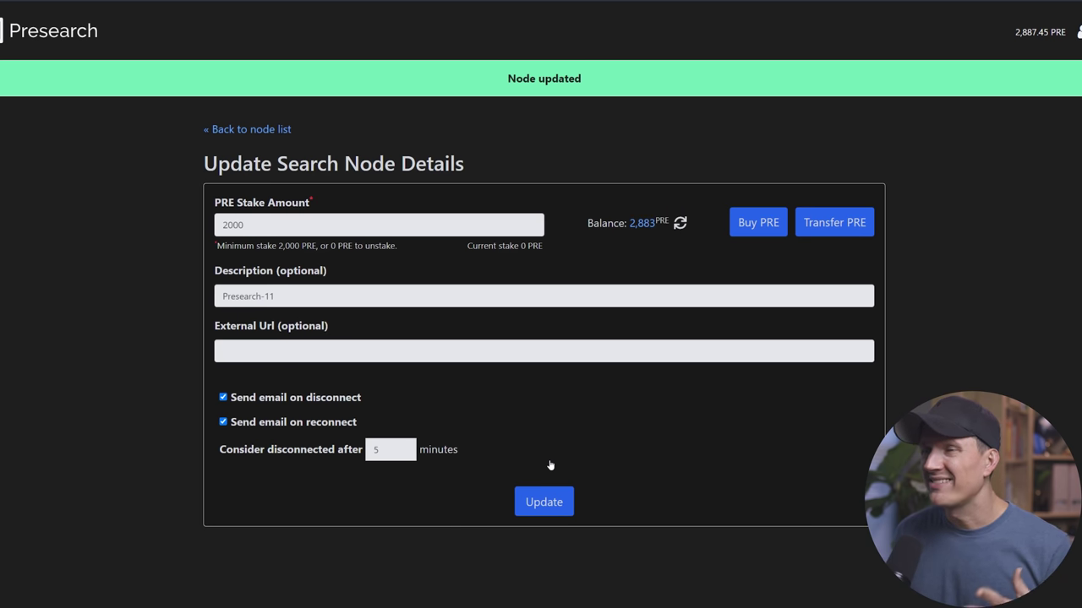
click(275, 130)
- Scroll to Presearch-11 in Current Nodes and check its PRE Earned figures
scroll(388, 187, down, 5)
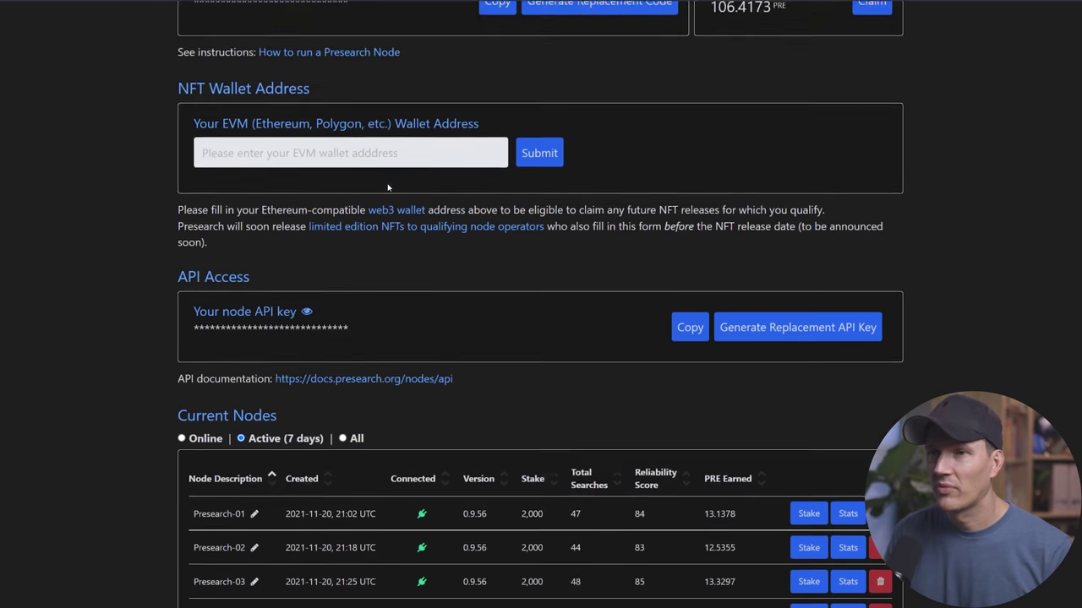
scroll(388, 187, down, 4)
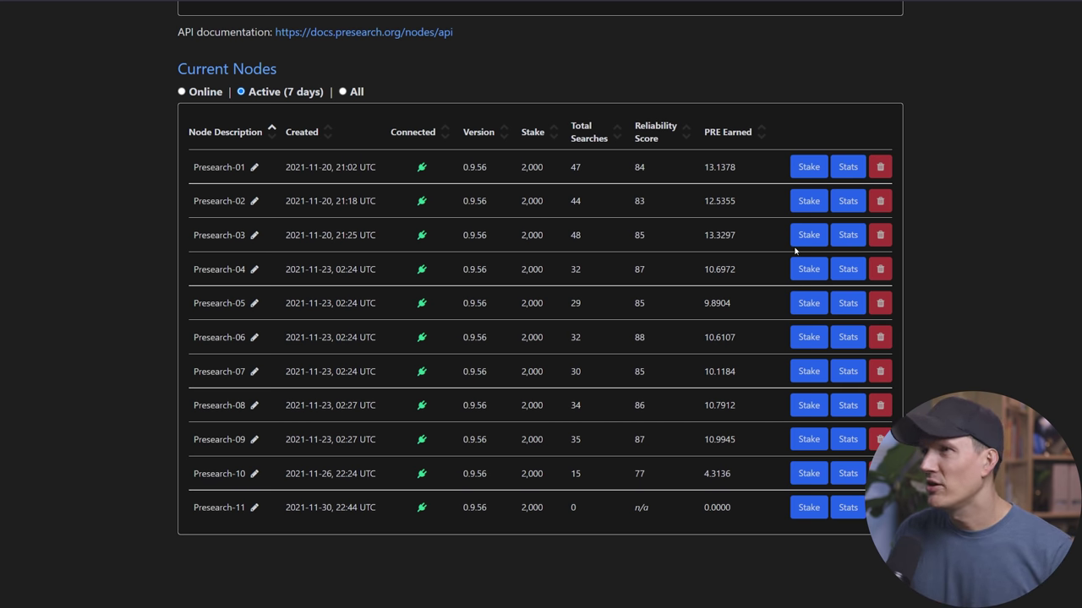
drag(704, 200, 702, 238)
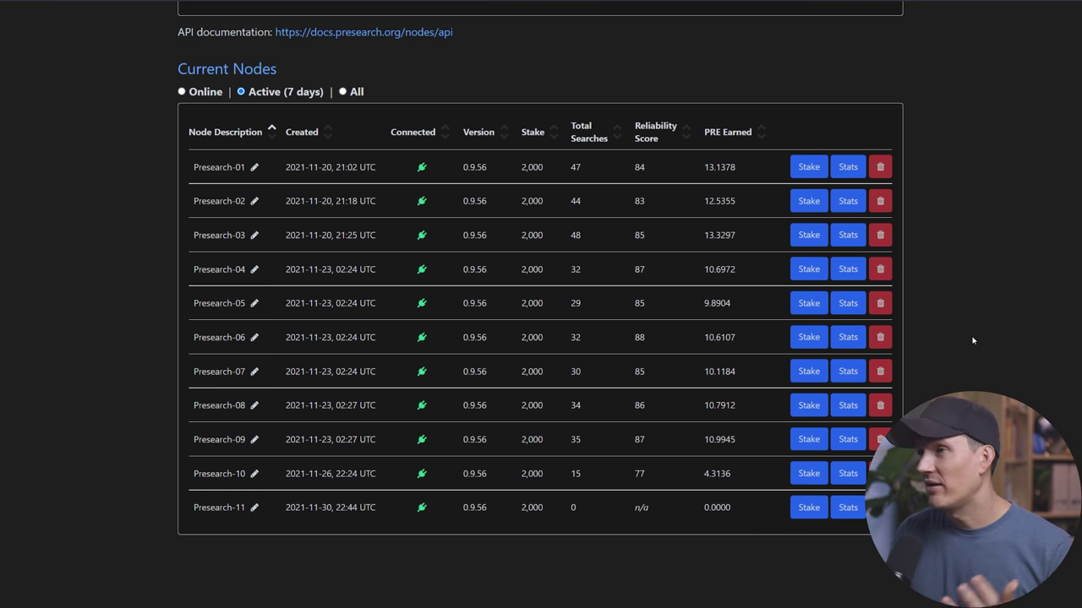
scroll(973, 340, up, 10)
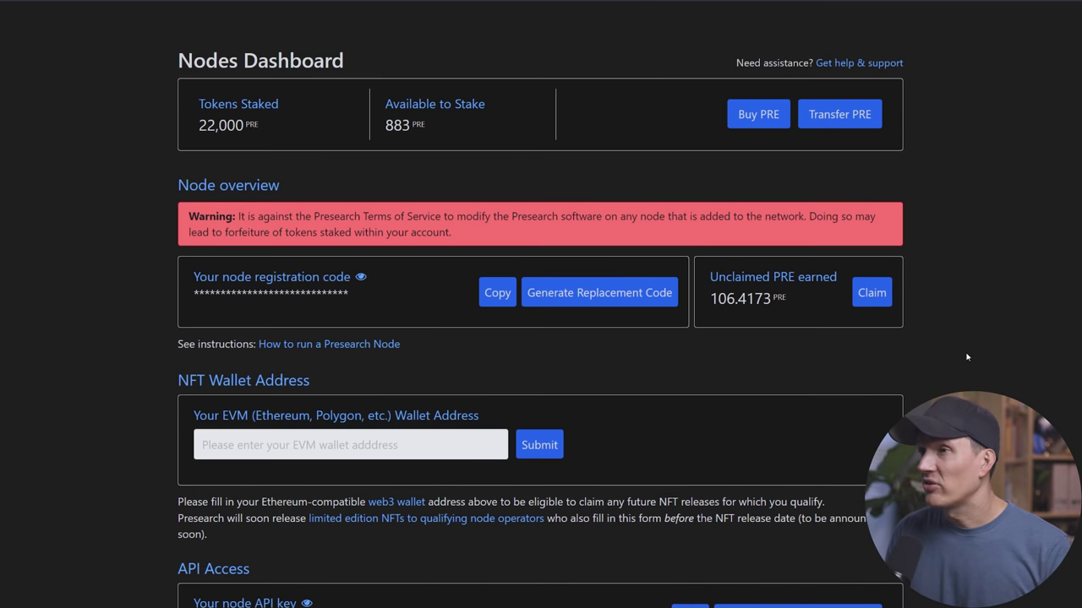
- Highlight the Unclaimed PRE earned total of 106.4173 PRE
drag(709, 276, 839, 285)
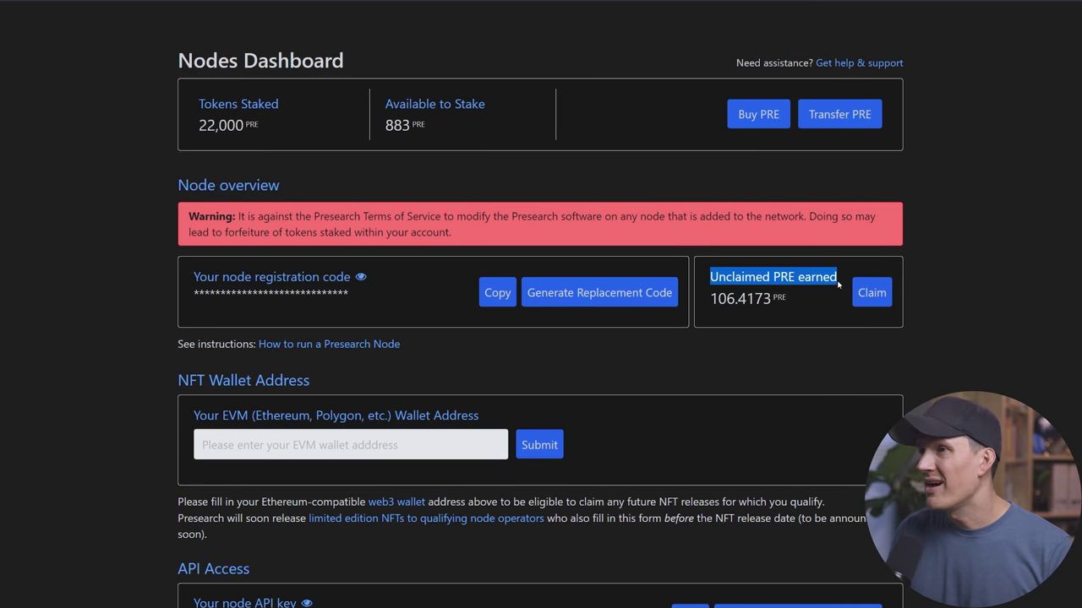
click(958, 270)
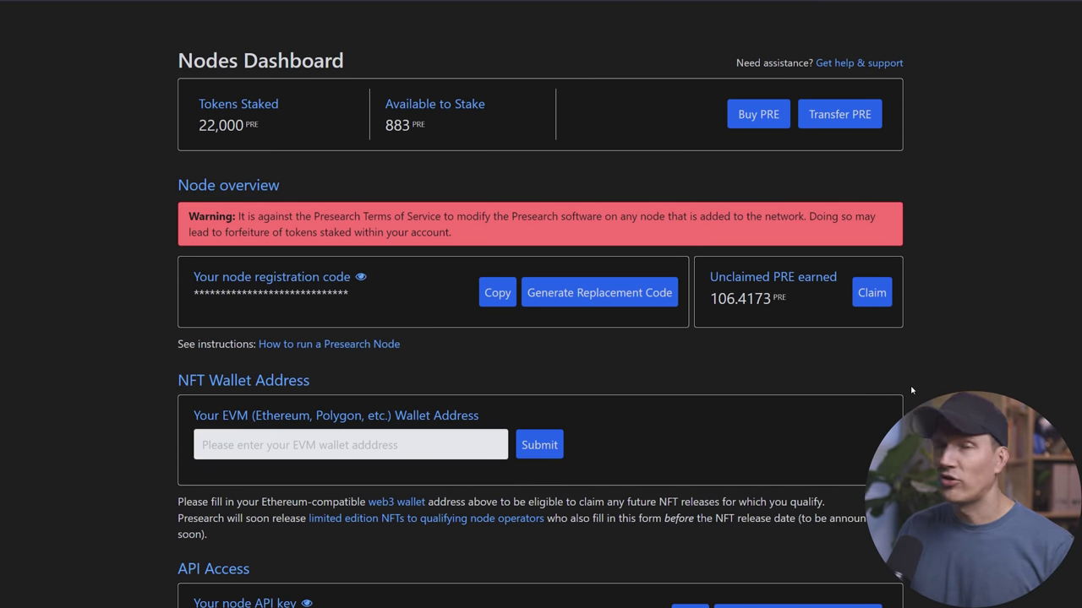